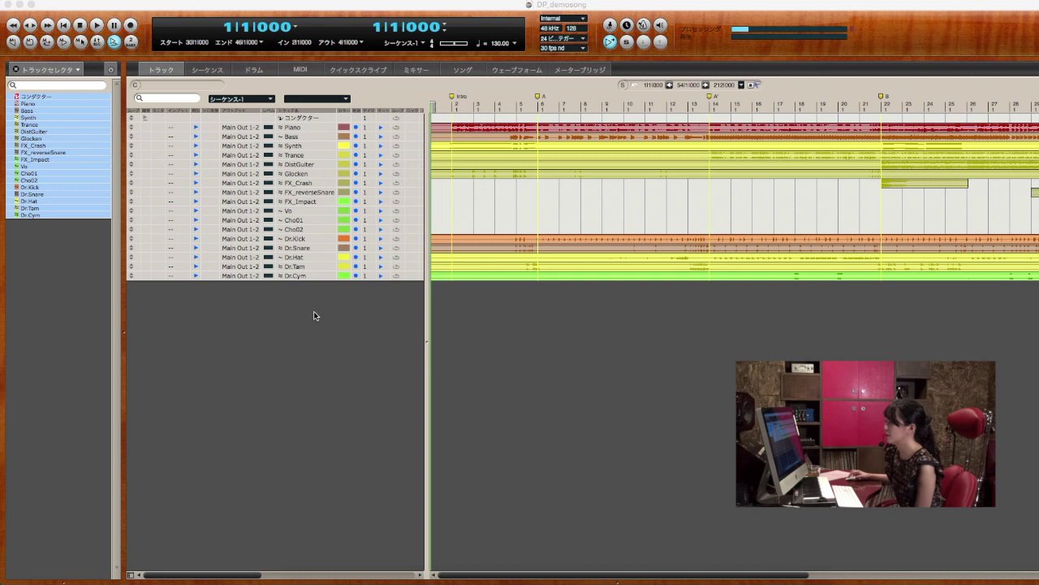
Insert the MOTU MW Compressor into insert slot B of the Piano track in the mixer and move its window clear of the channels.
click(416, 72)
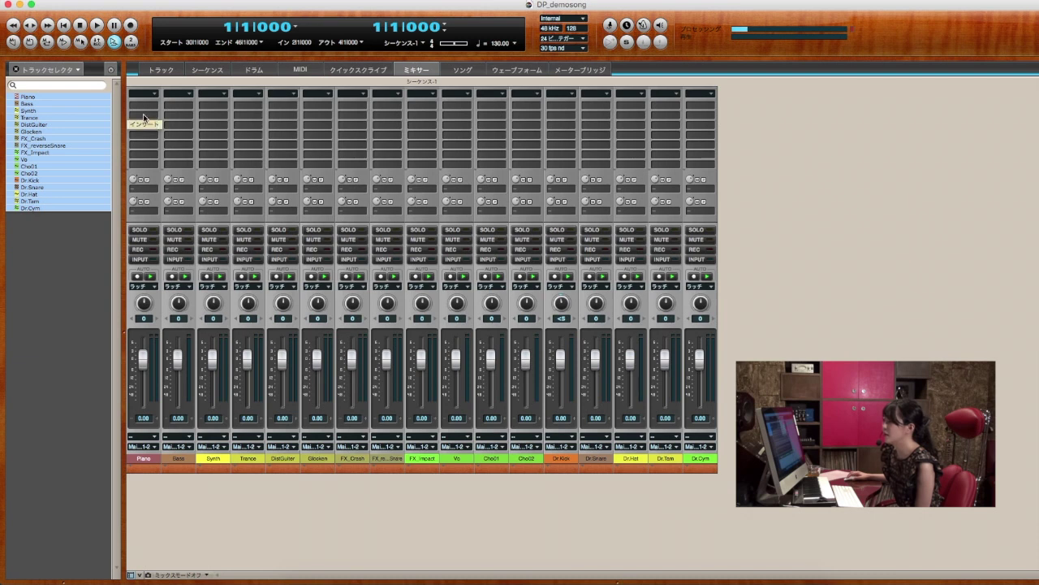
click(143, 116)
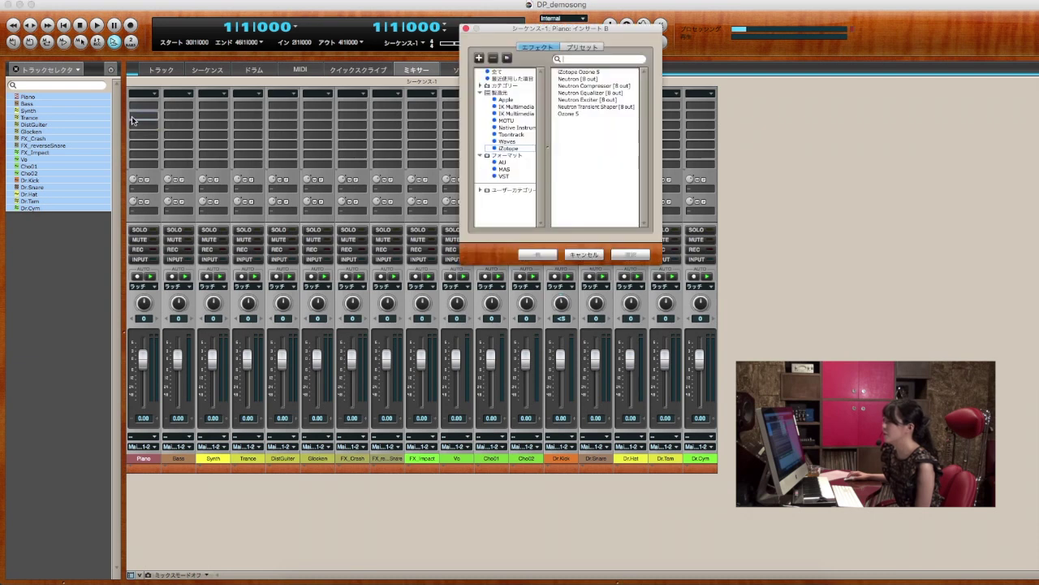
click(515, 121)
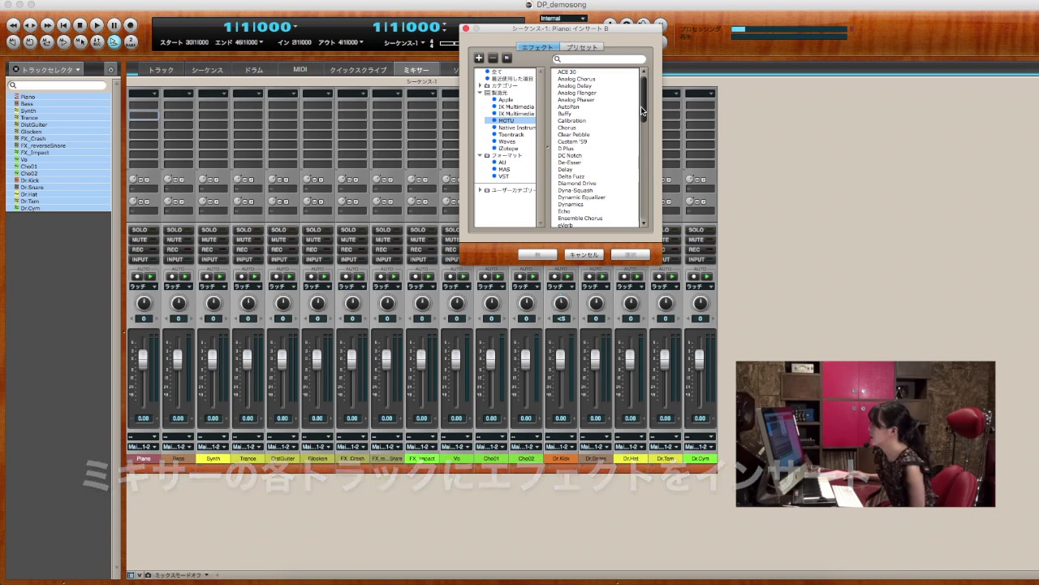
drag(643, 104, 643, 119)
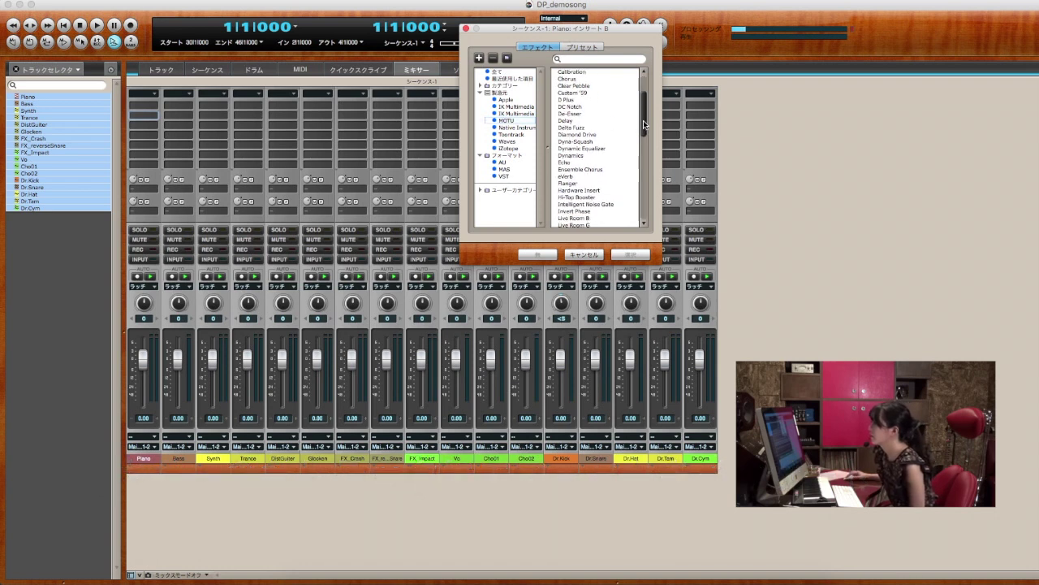
click(586, 59)
text(comp)
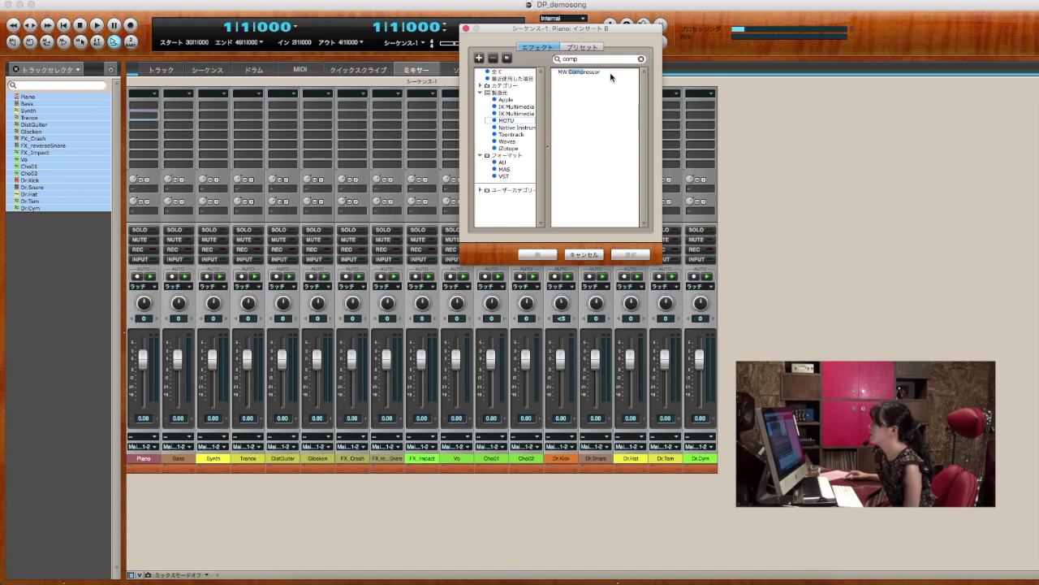
click(608, 75)
key(Return)
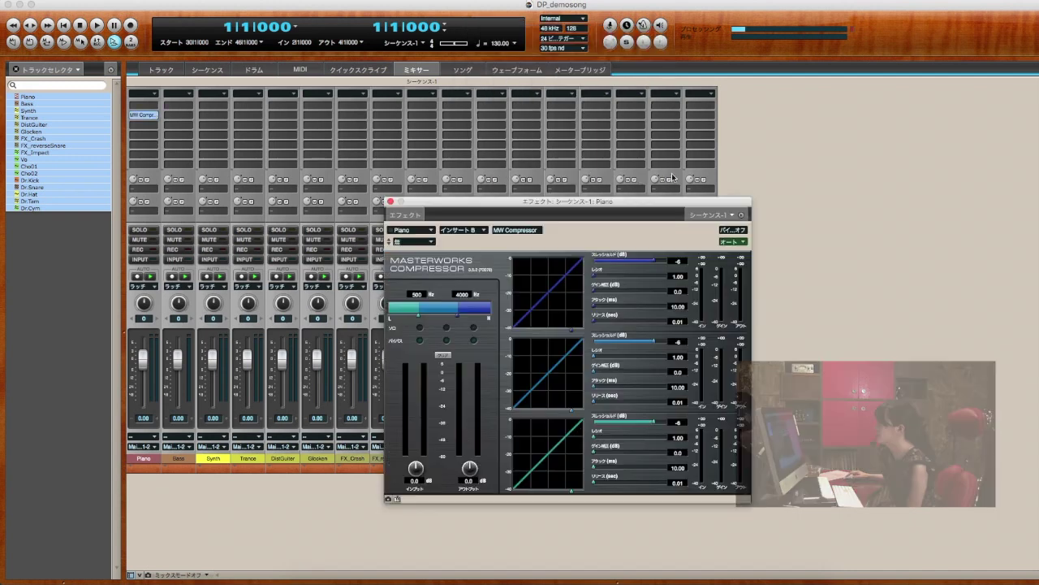
drag(562, 205, 883, 169)
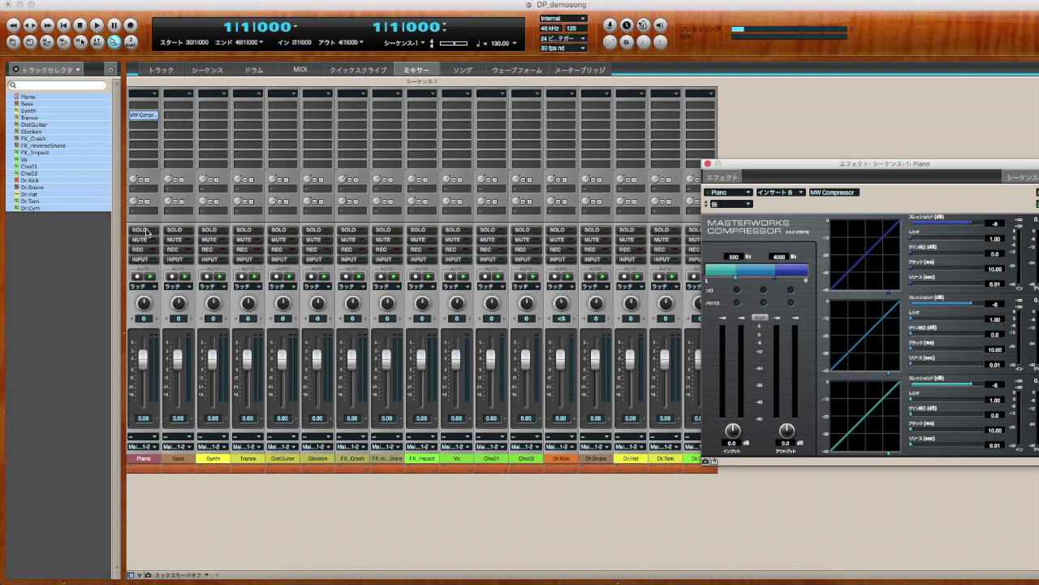
Play the soloed Piano track from measure 2 with the MW Compressor bypassed.
click(161, 70)
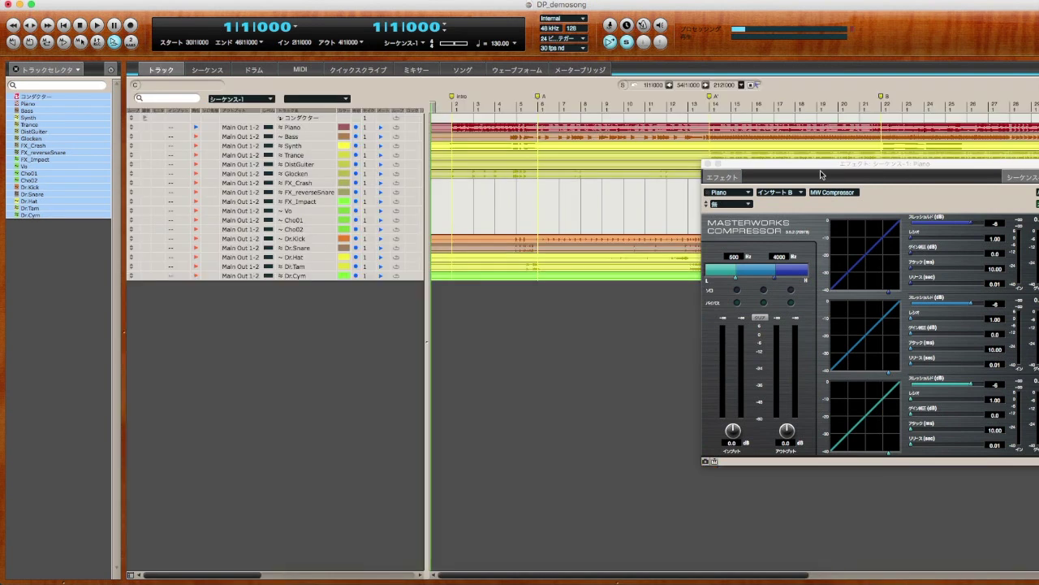
drag(820, 169, 799, 294)
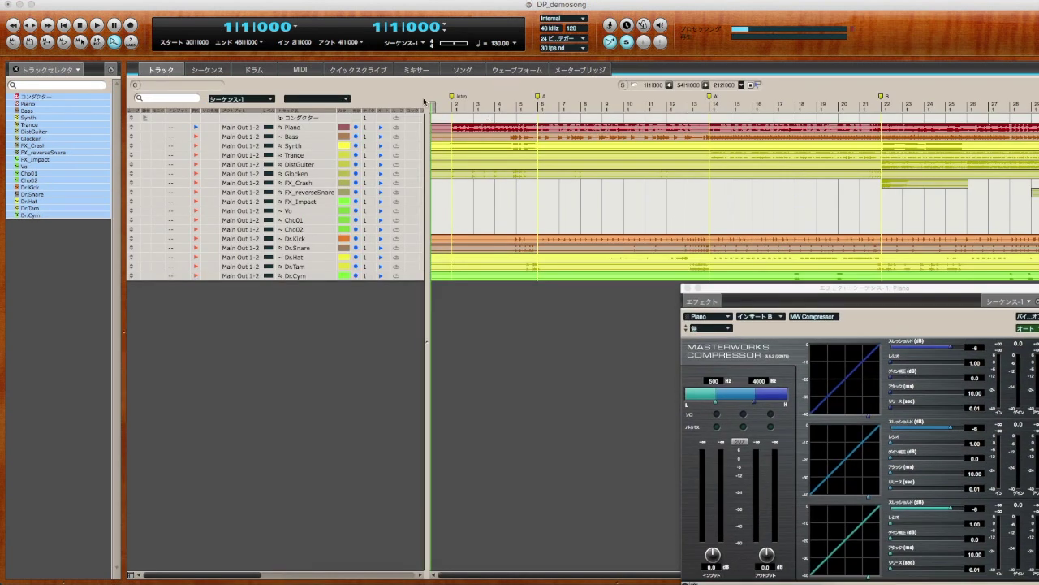
click(626, 42)
click(446, 105)
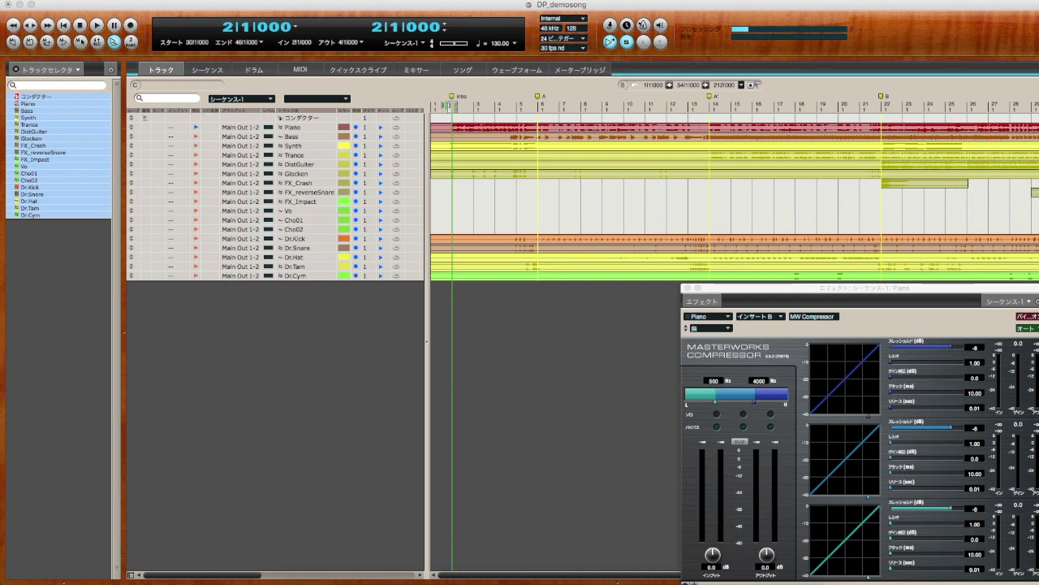
key(space)
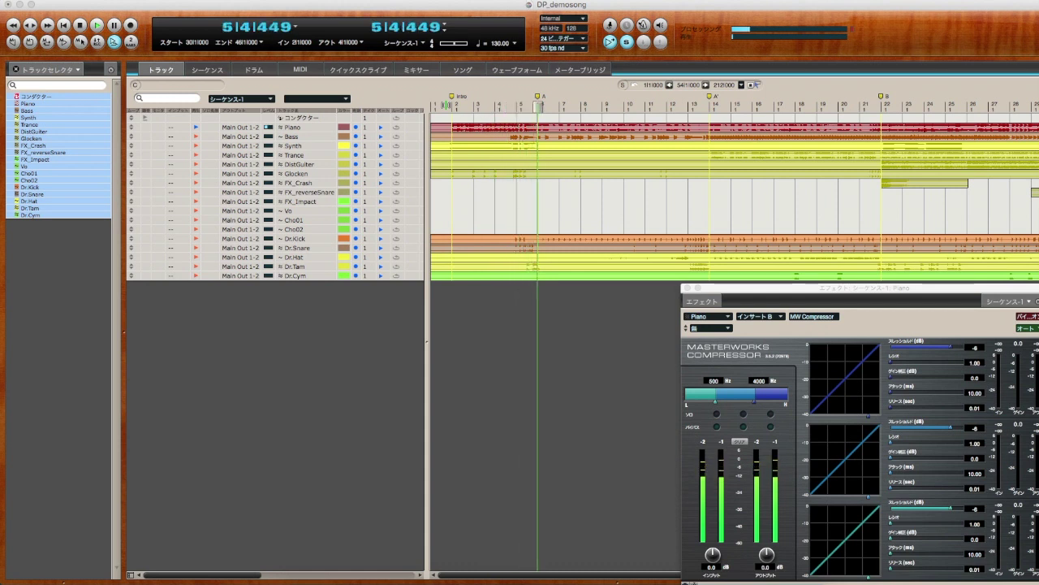
key(space)
Replay the Piano from measure 2 with the compressor active at its default settings.
key(Return)
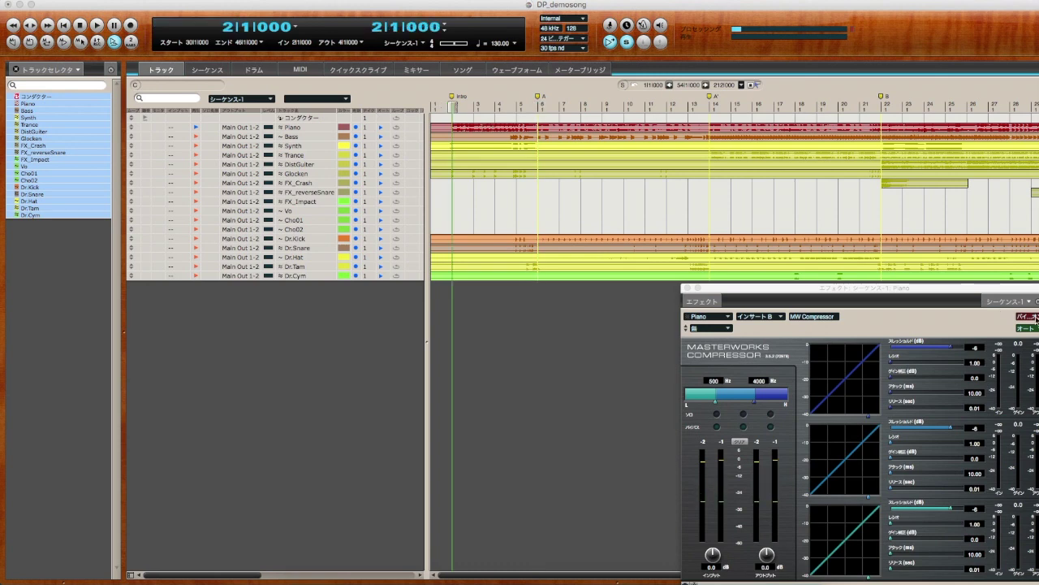
key(space)
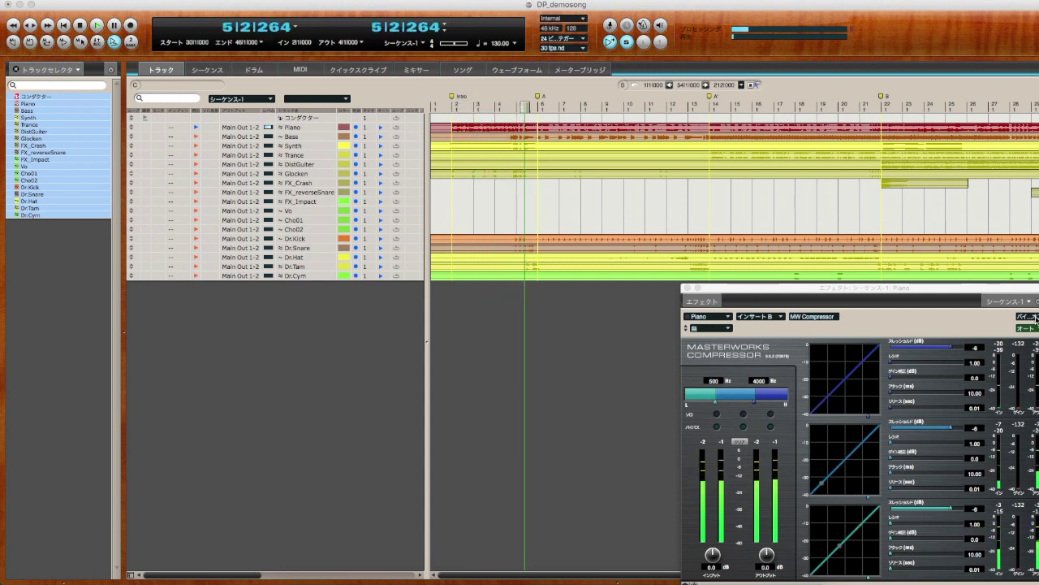
key(space)
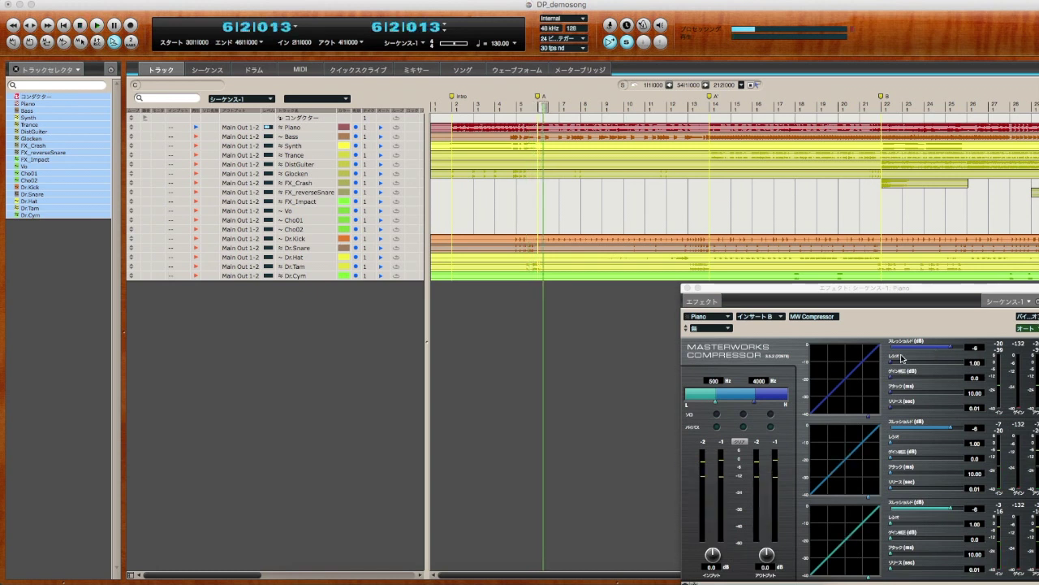
Set the compressor's high band to threshold -2, ratio 1.01, makeup gain 19.7, attack 100 and release 1.16, and the mid band's threshold to -14.
click(440, 108)
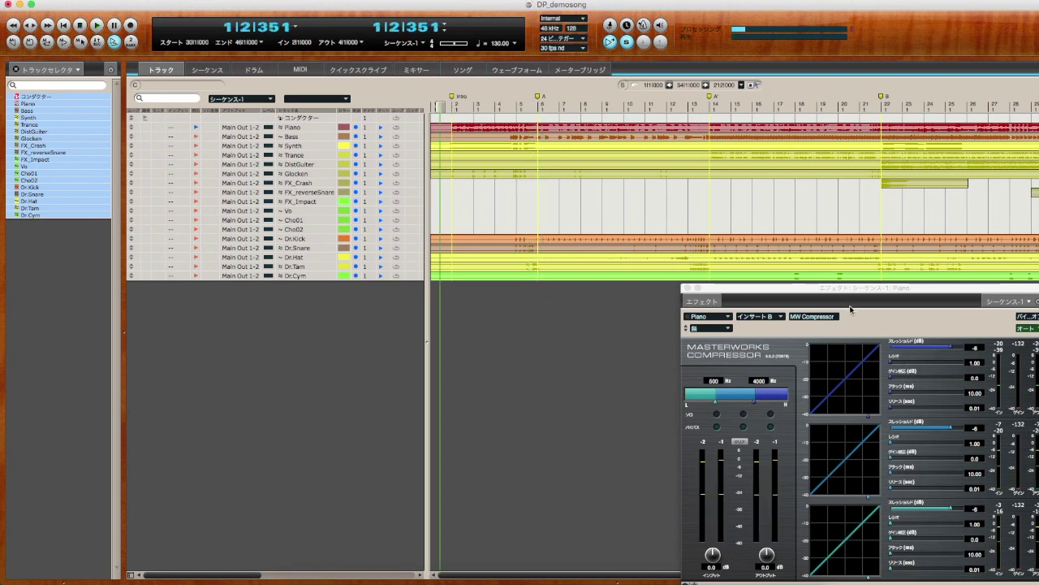
drag(951, 350, 857, 419)
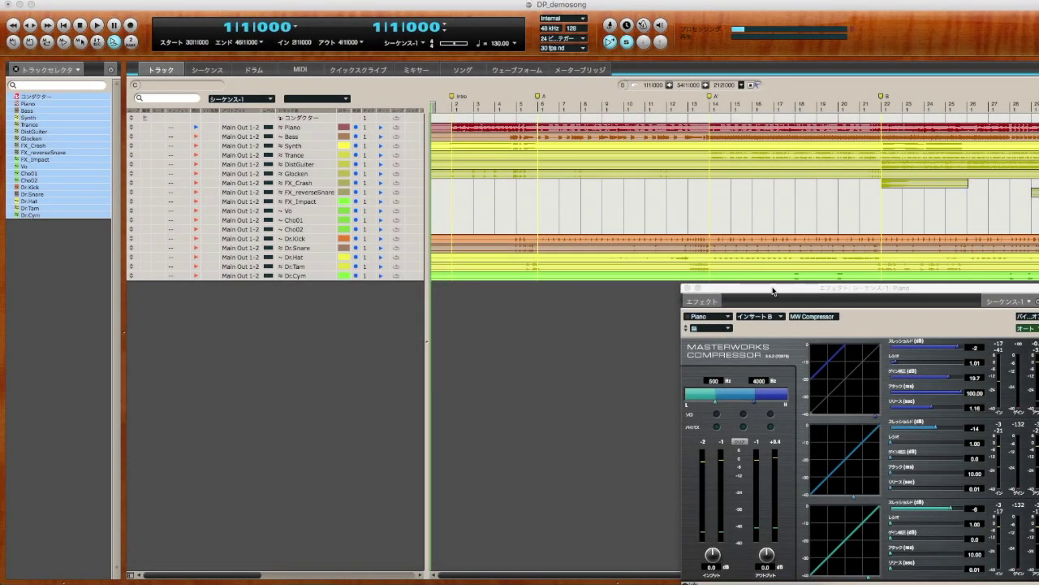
drag(773, 290, 749, 263)
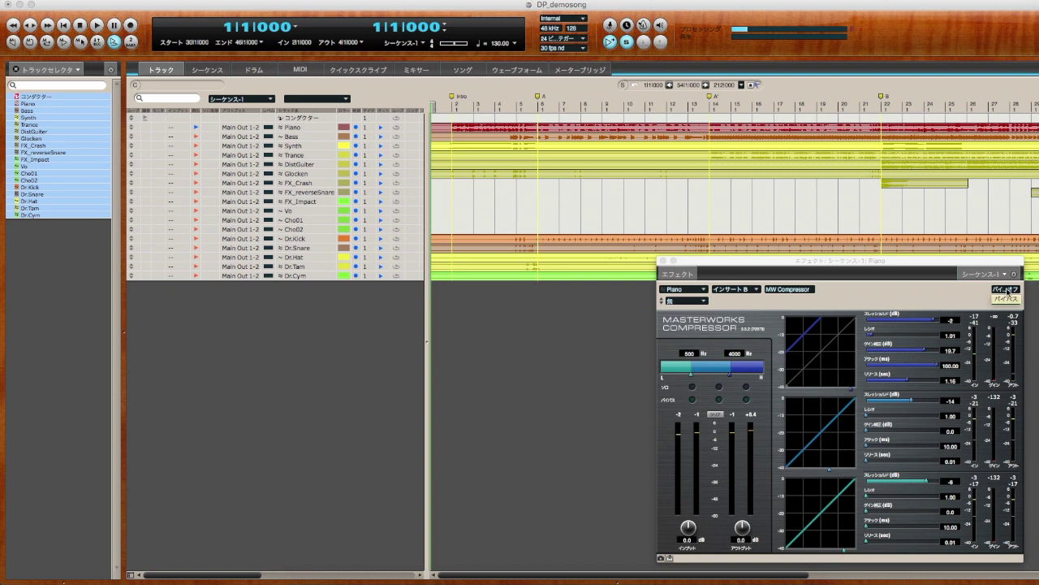
Bypass the adjusted compressor and play the Piano from the start of the song.
click(1007, 290)
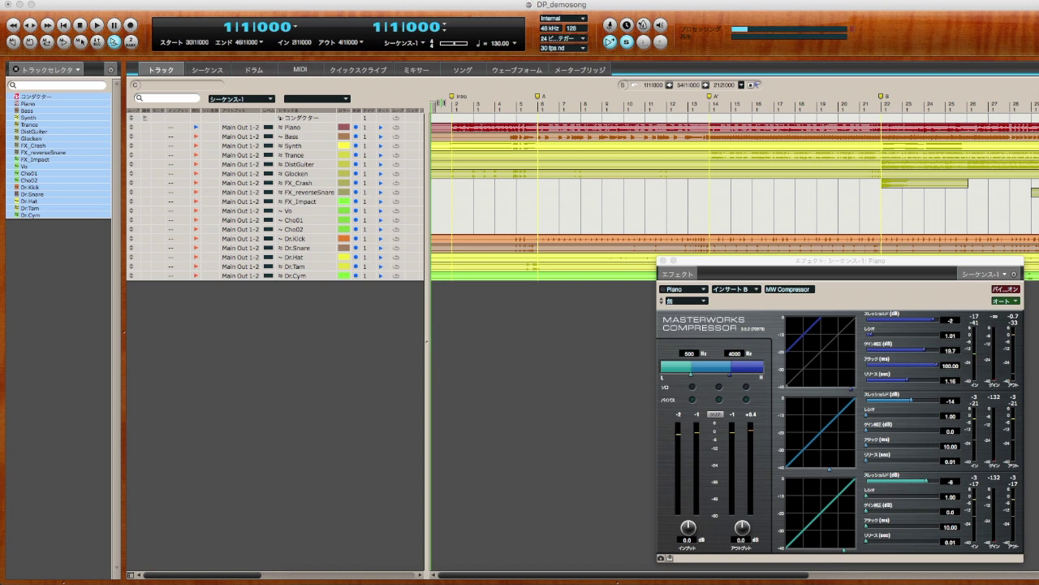
key(space)
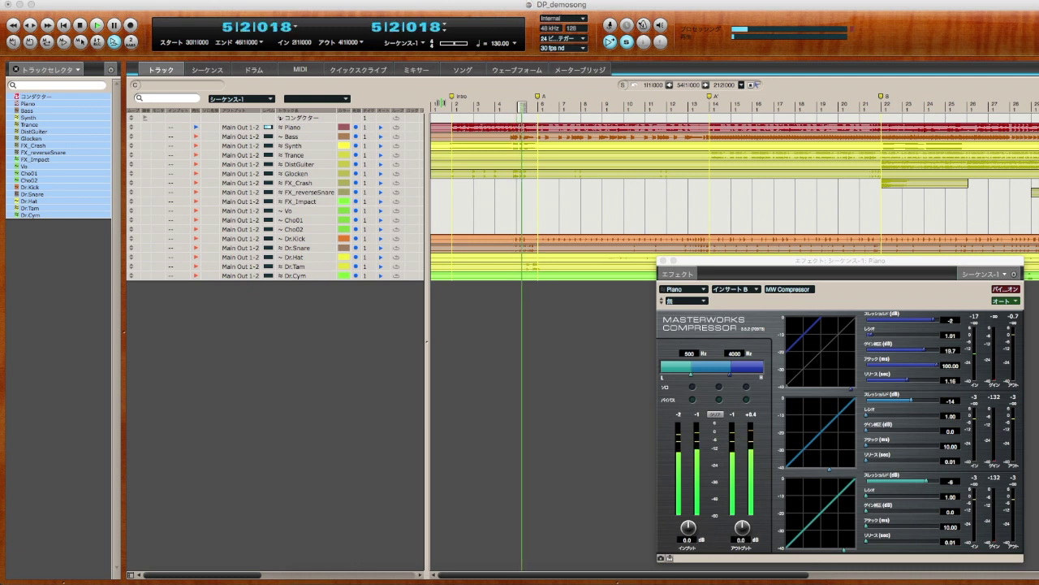
key(space)
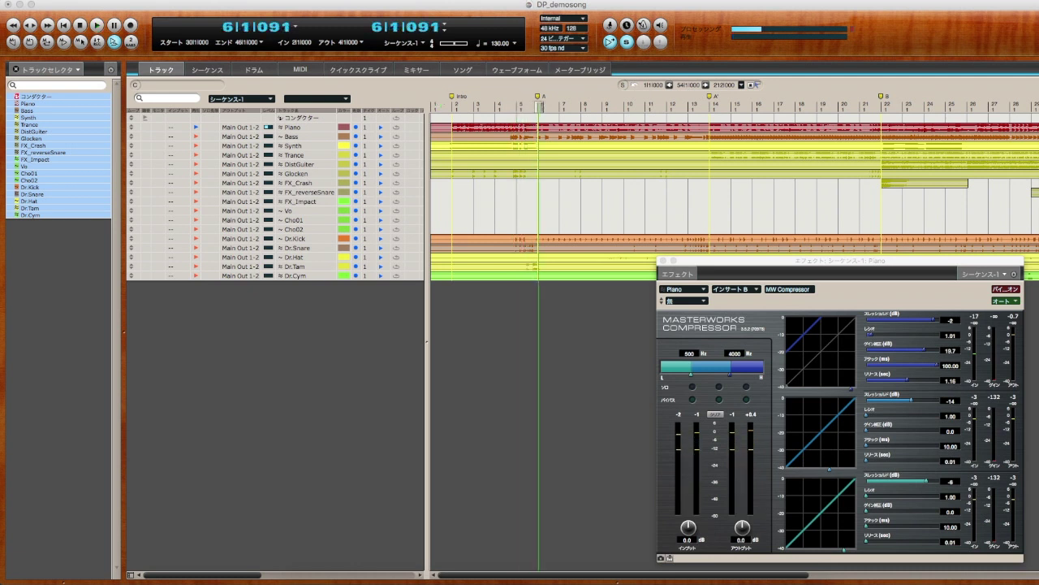
Reactivate the adjusted compressor and play the Piano again from the start for comparison.
click(1004, 290)
key(Return)
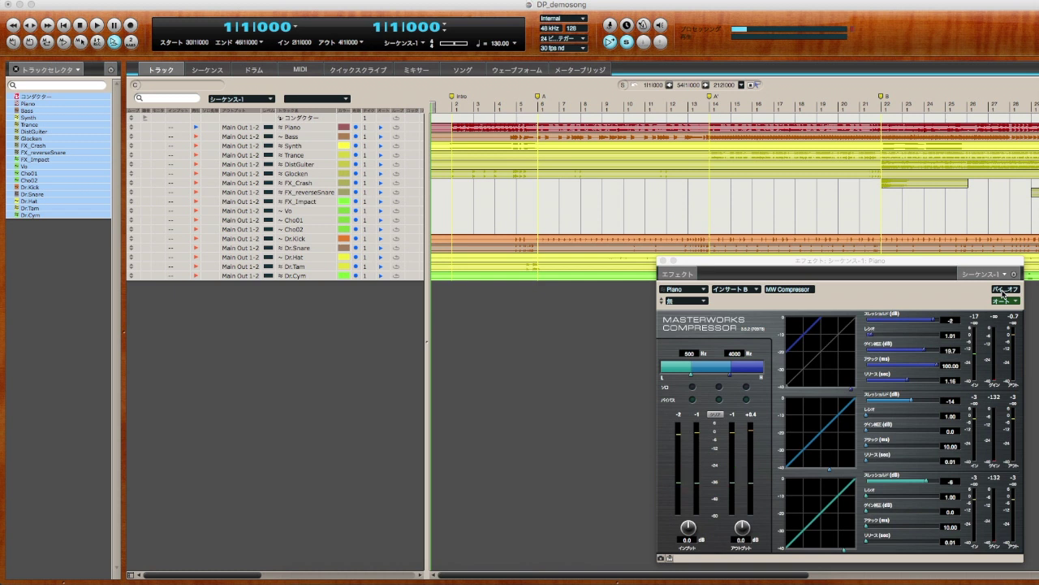
key(space)
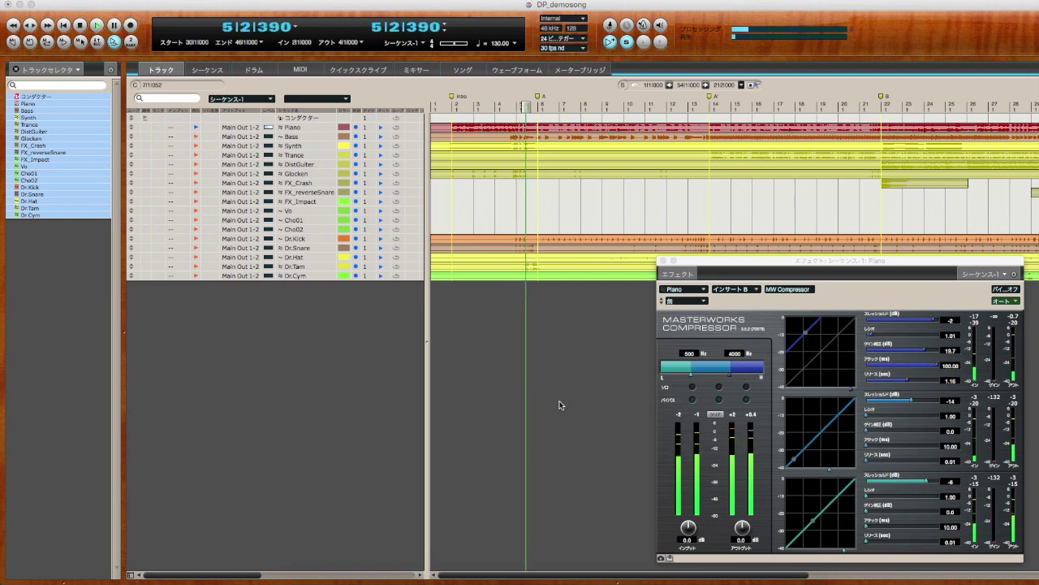
key(space)
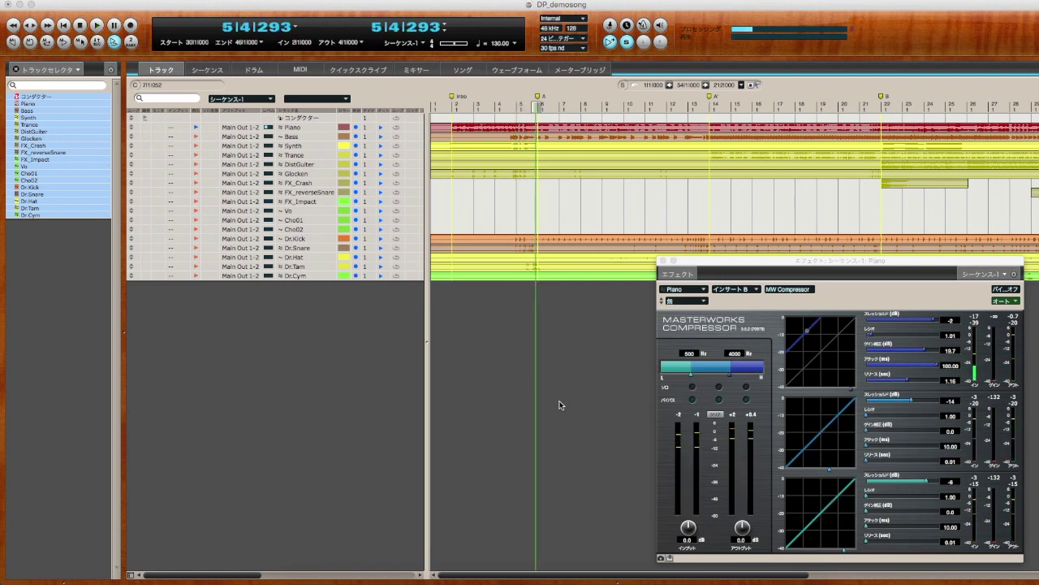
Close the Piano's compressor window and return to the mixer.
click(663, 261)
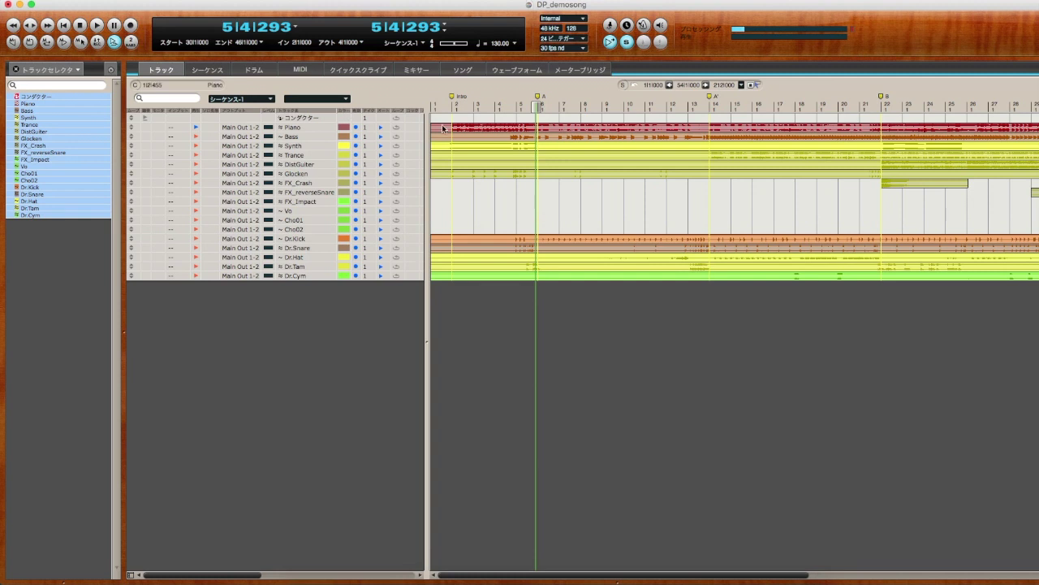
click(439, 104)
click(418, 70)
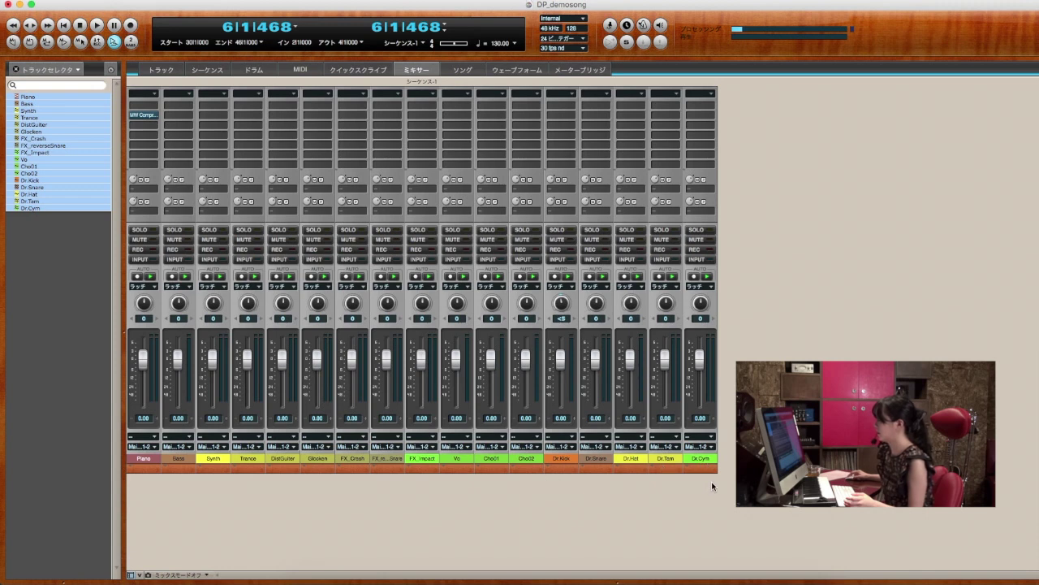
Set the playback position to 6|1|000 in the track overview and play only the drum tracks.
click(159, 70)
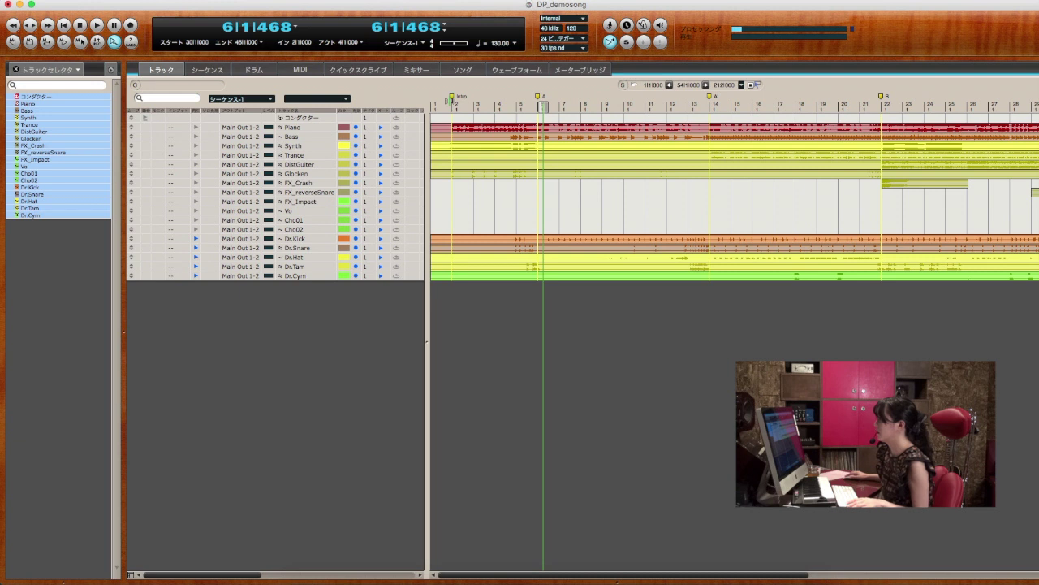
key(equal)
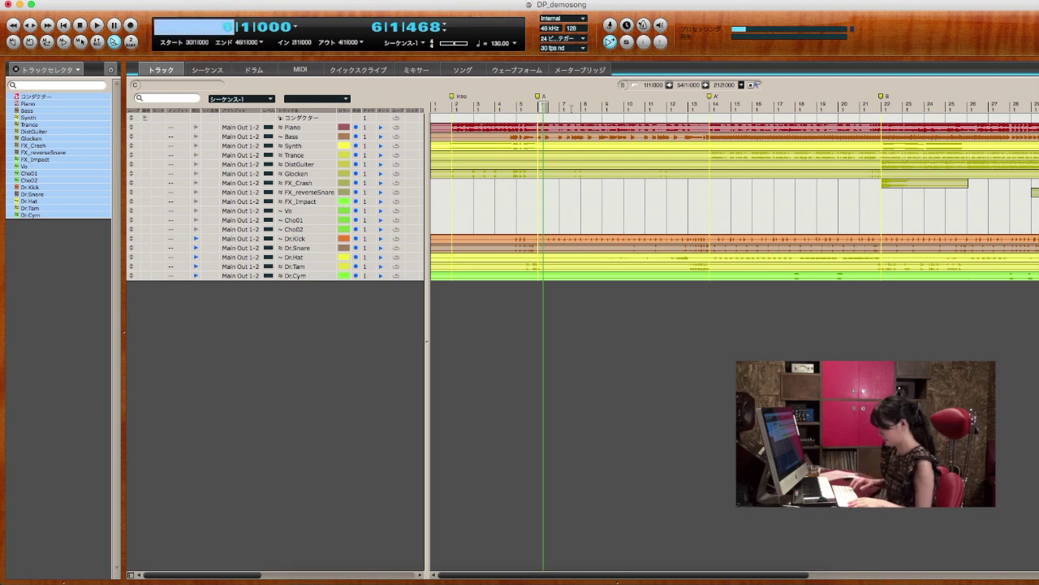
key(Return)
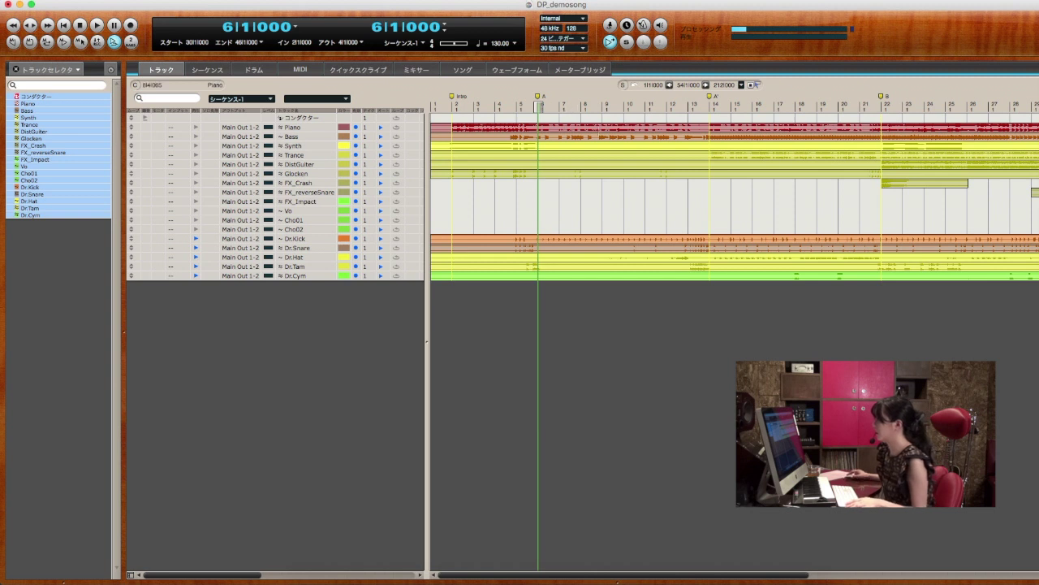
key(space)
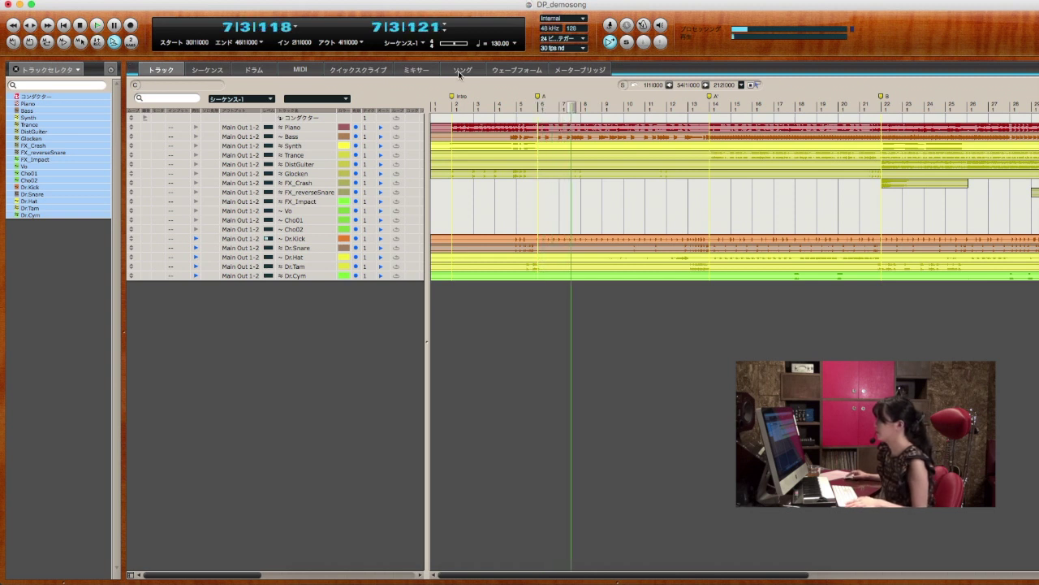
key(space)
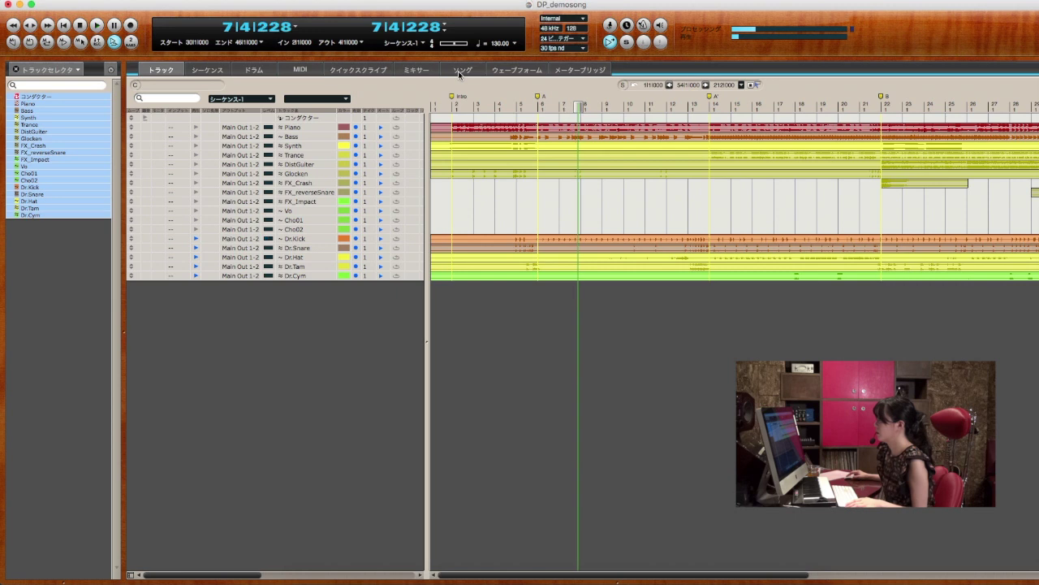
Insert the MOTU MW Limiter into insert slot A of the Dr.Kick track and reposition its window beside the mixer channels.
click(416, 71)
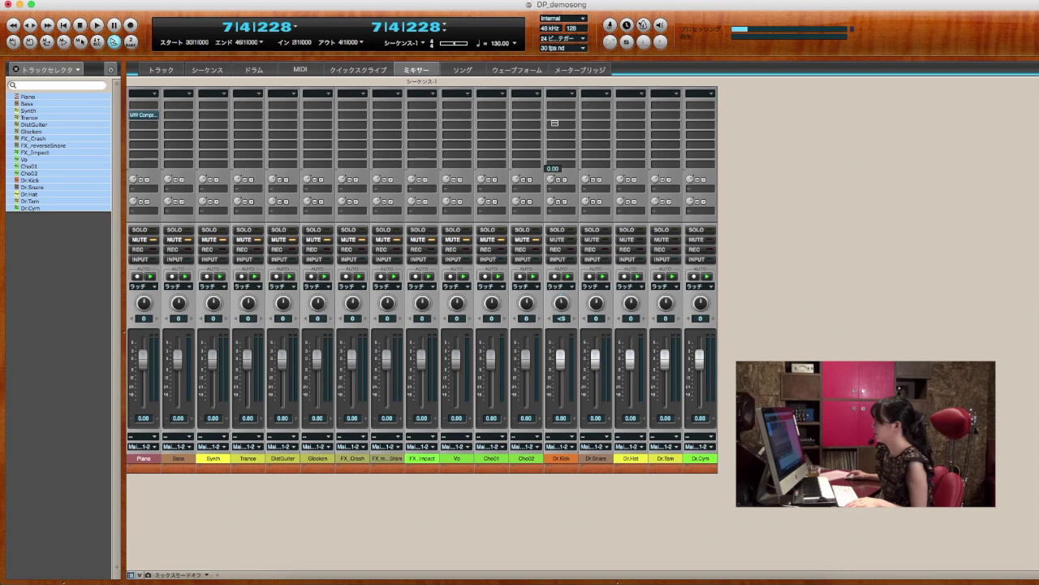
click(563, 104)
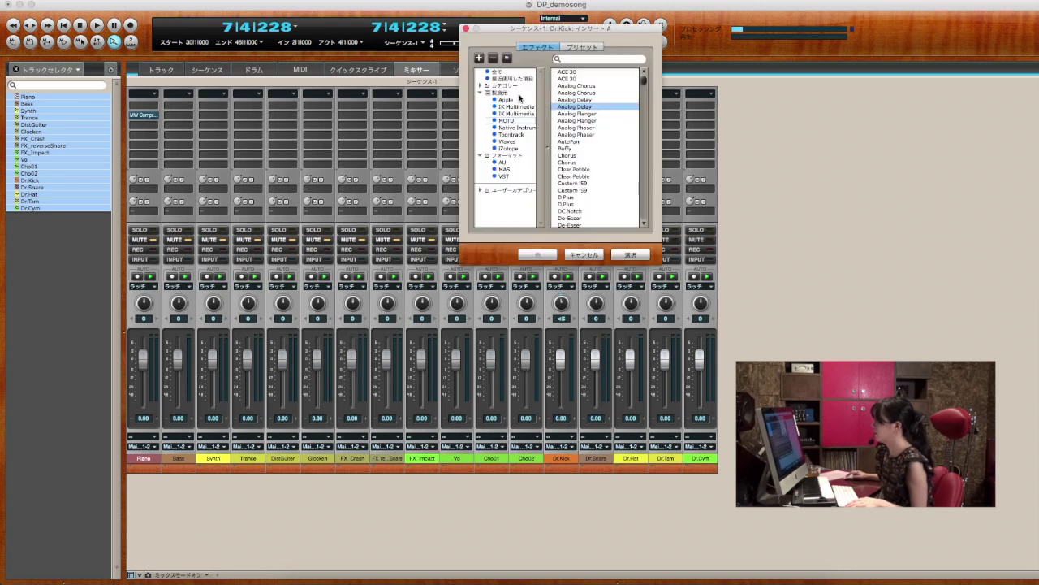
click(581, 60)
text(limi)
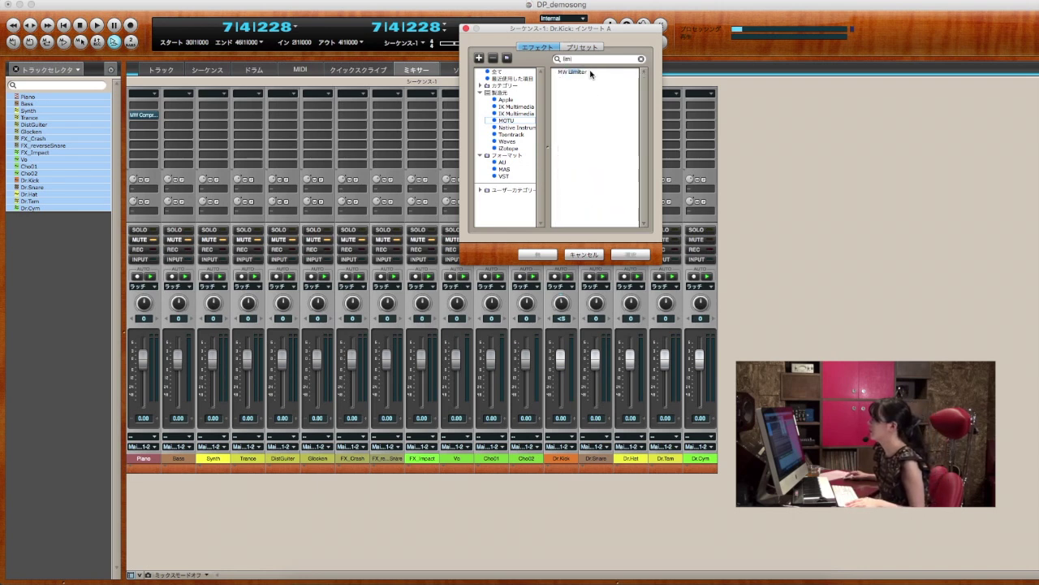
double_click(591, 70)
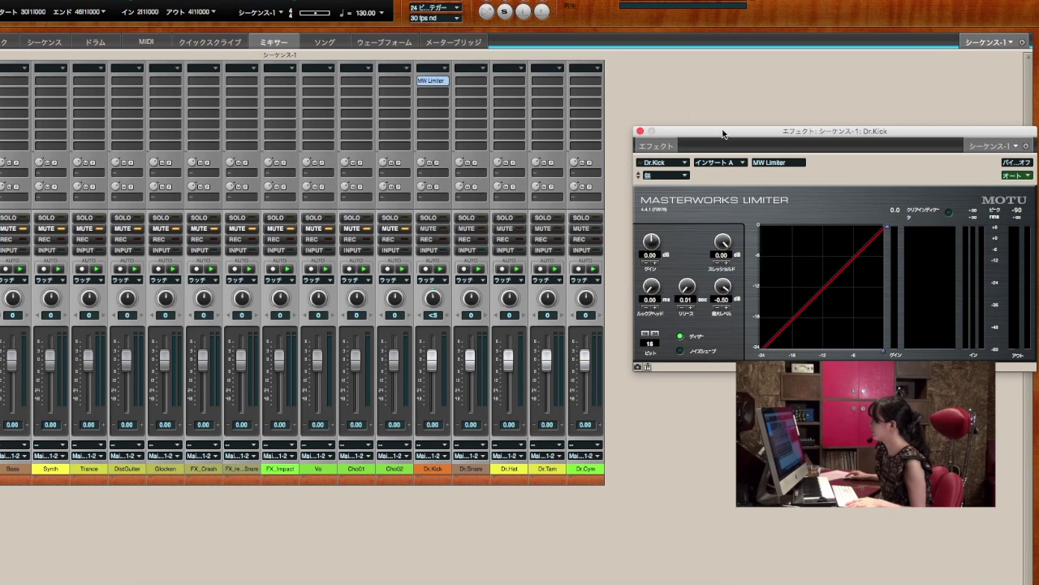
drag(736, 134, 684, 108)
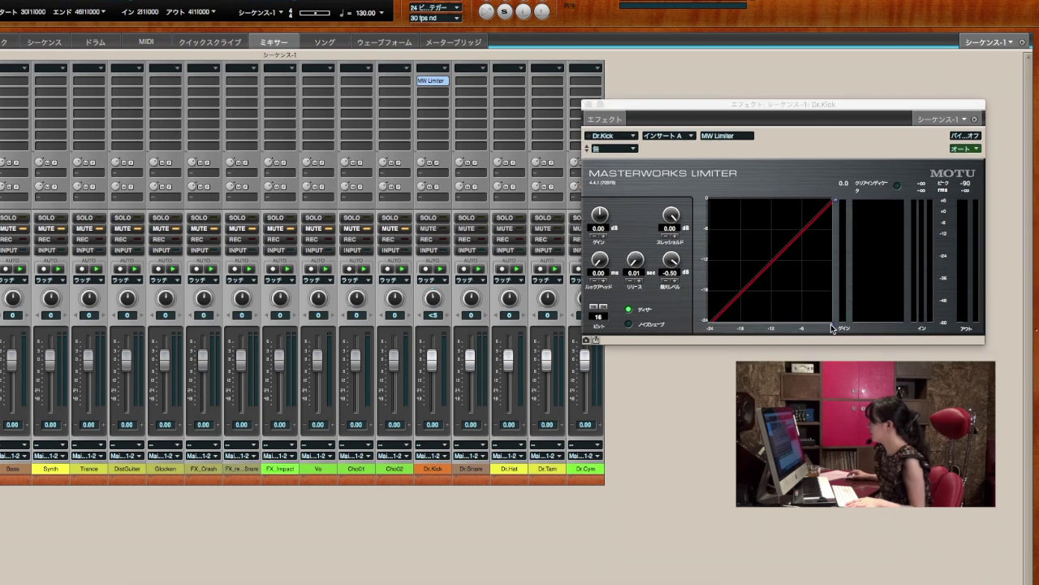
Move the Dr.Kick limiter window clear of the mixer channels and lower its threshold to -14.00 dB while the drums play.
mouse_move(831, 327)
mouse_down()
mouse_move(725, 331)
mouse_move(830, 325)
mouse_up()
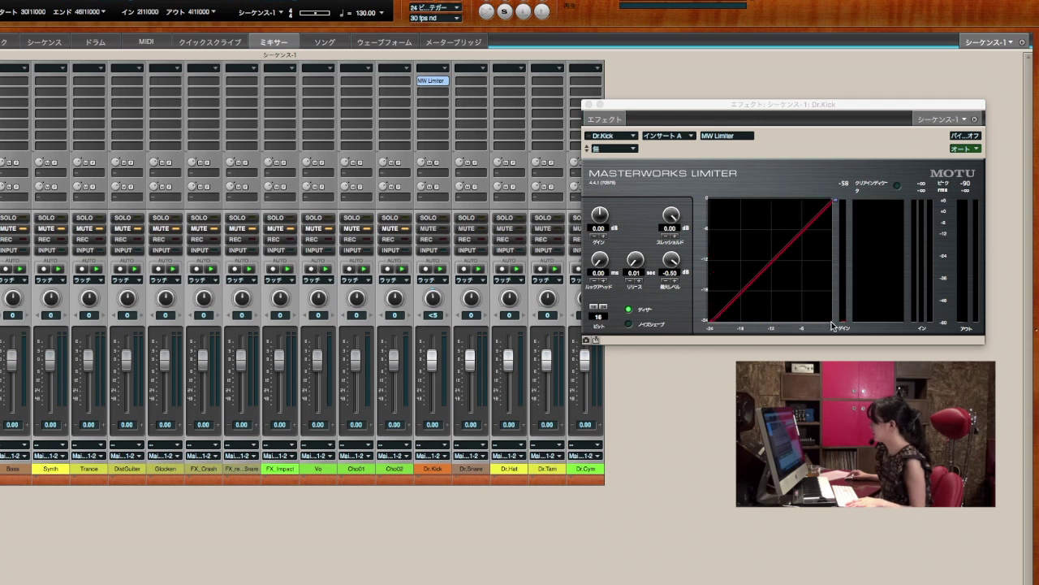
drag(666, 104, 693, 60)
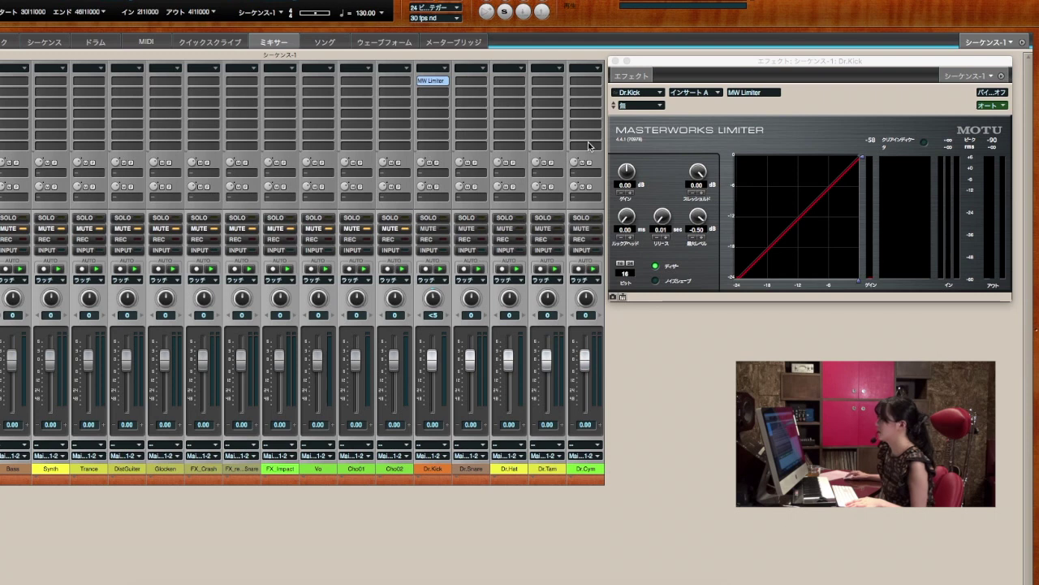
key(shift+s)
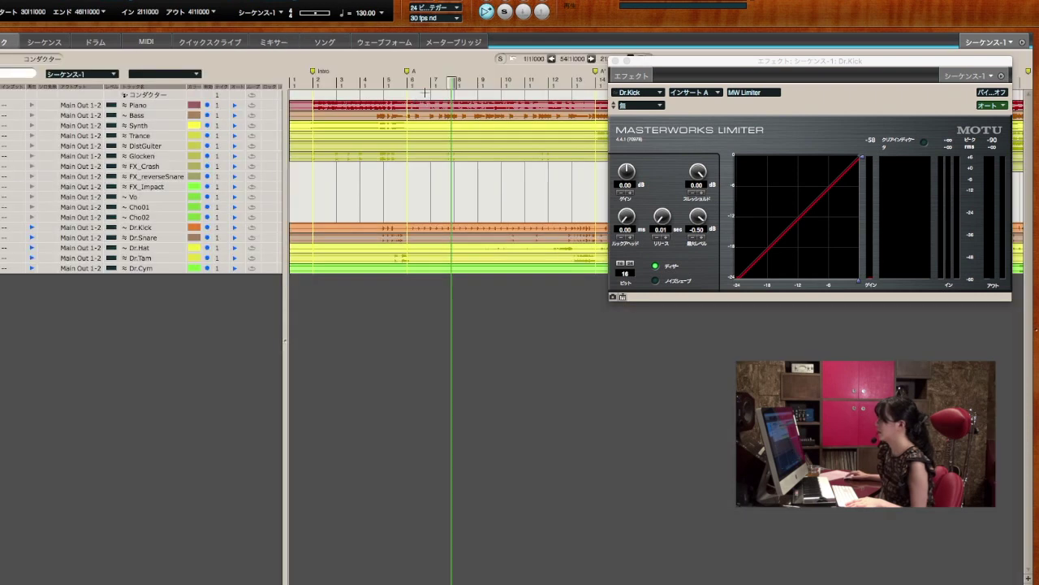
key(space)
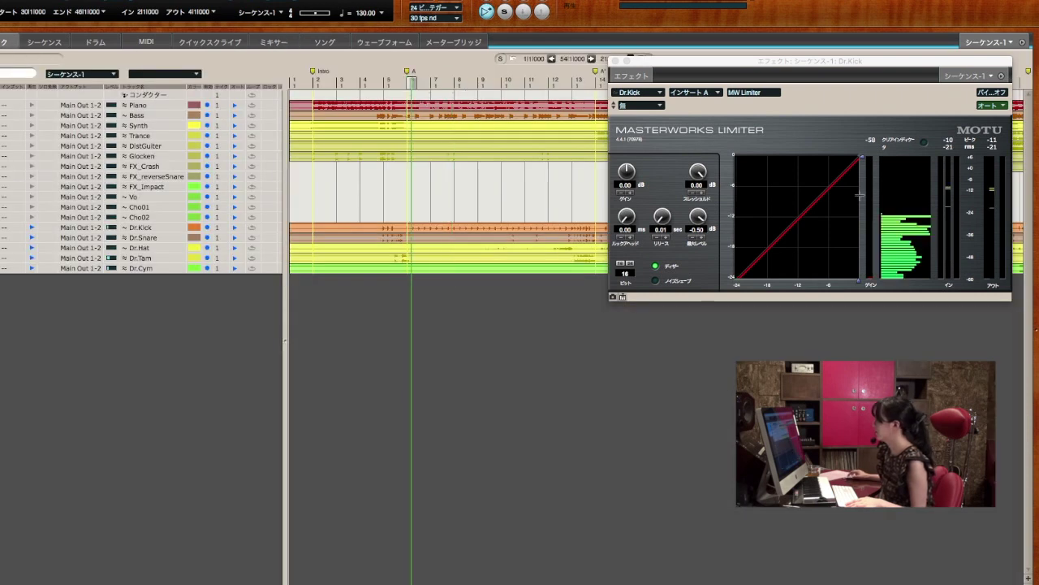
drag(859, 280, 786, 286)
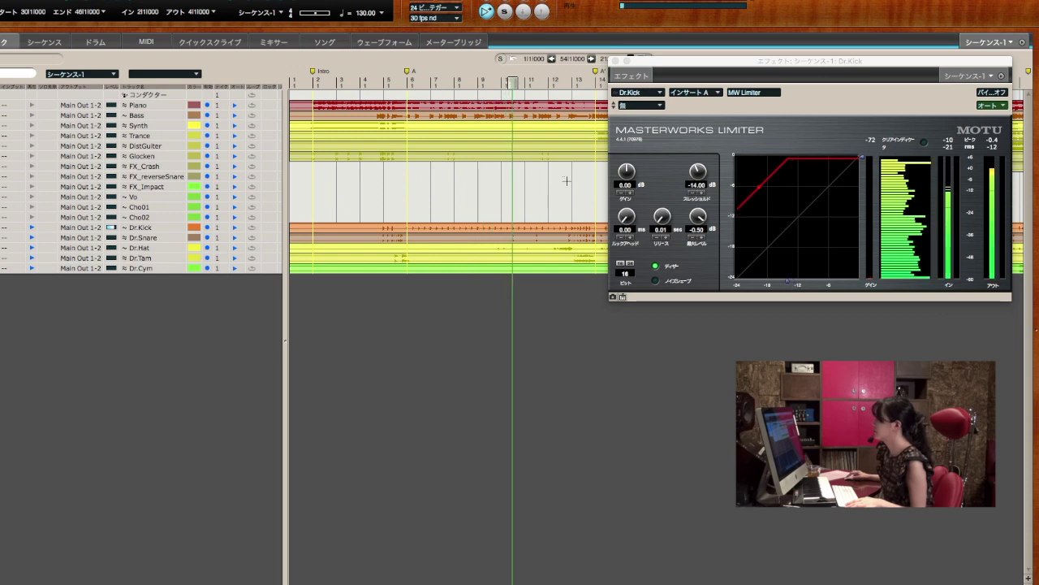
Return to the mixer and close the Dr.Kick limiter window.
click(270, 45)
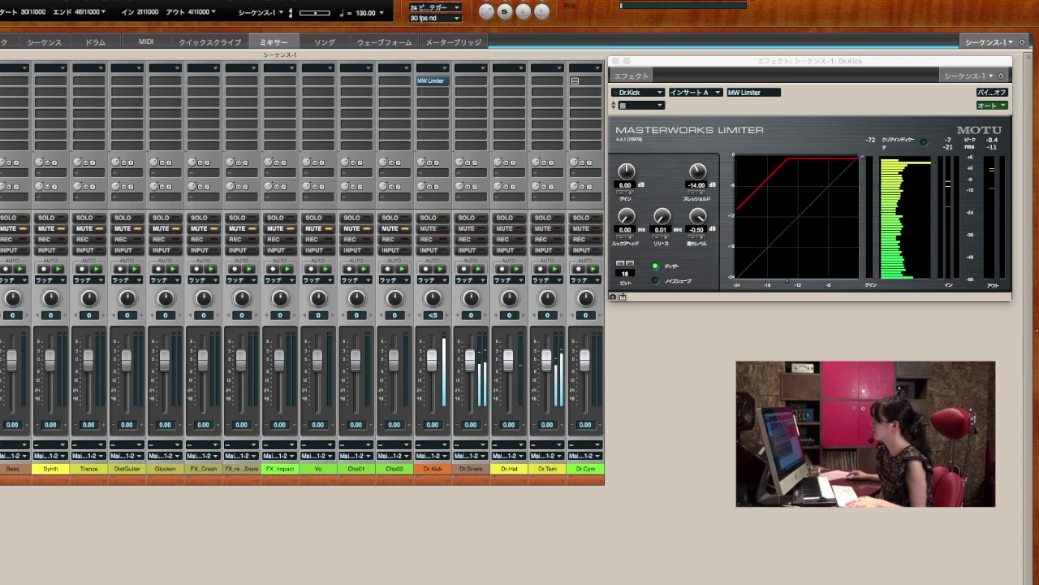
click(615, 63)
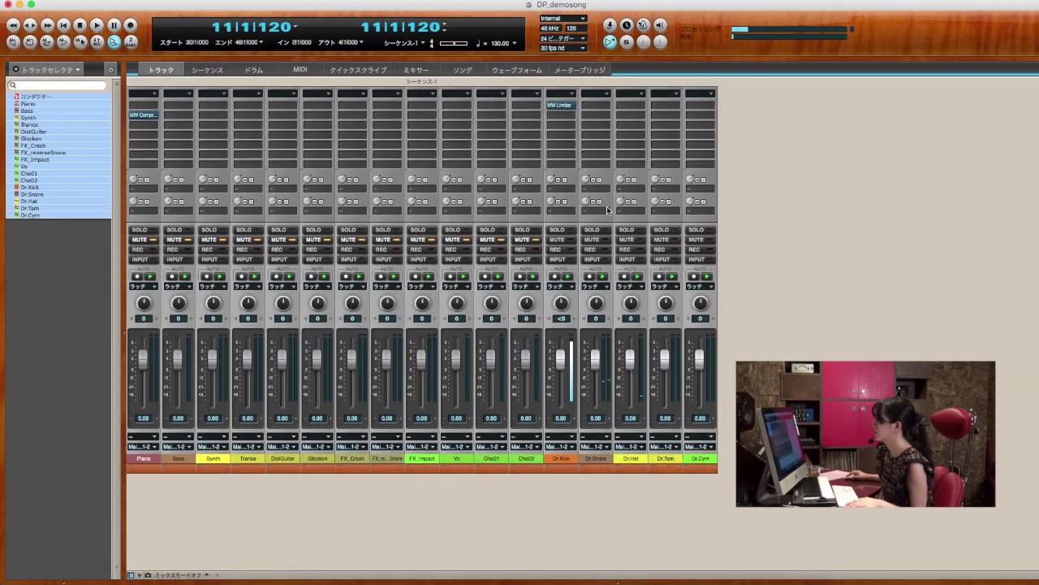
click(607, 211)
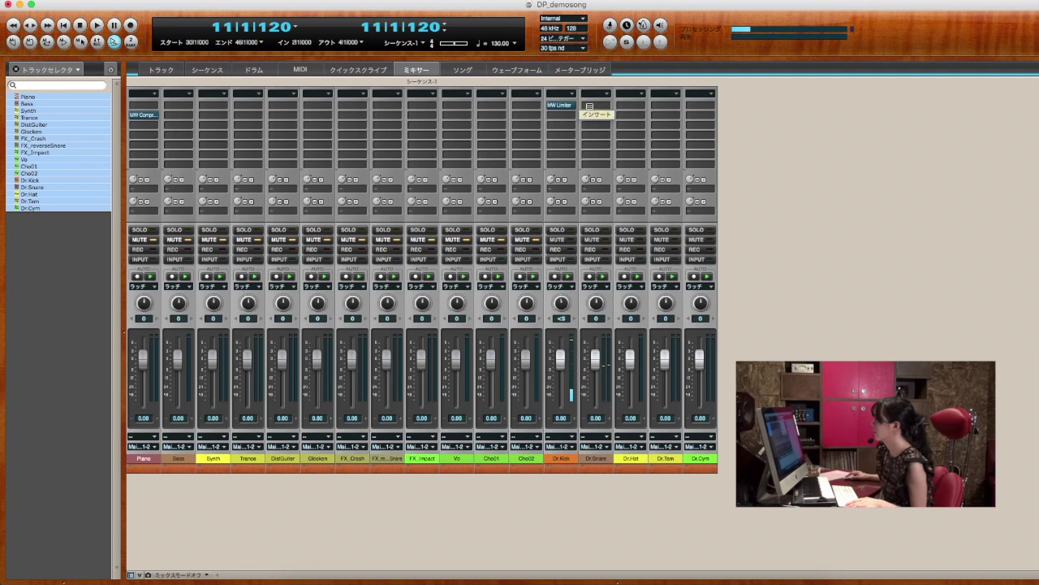
Insert the MW Limiter into insert slot A of the Dr.Snare track, finding it with the search term "limi".
click(590, 105)
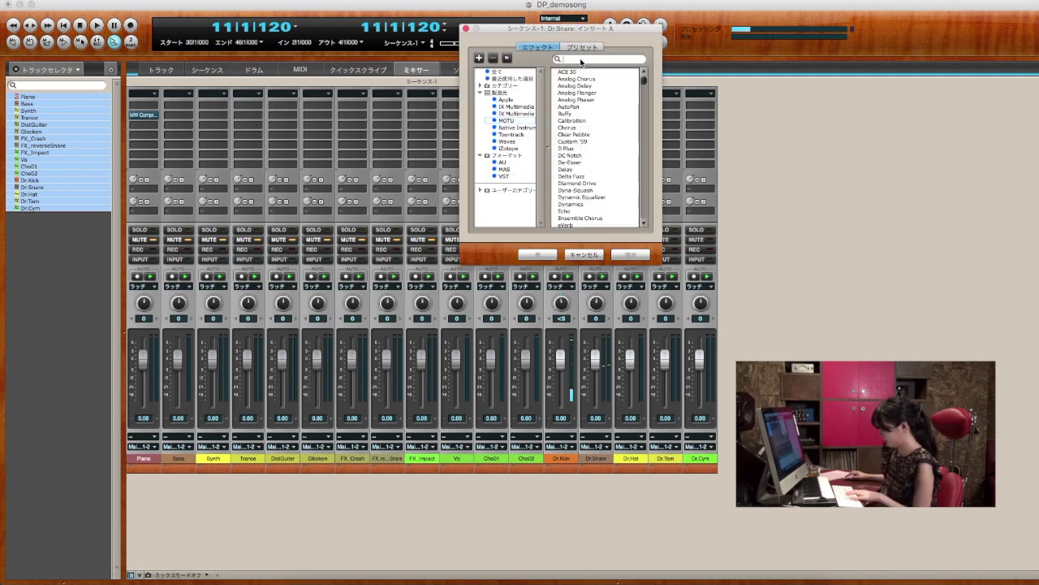
text(limi)
click(597, 73)
key(Return)
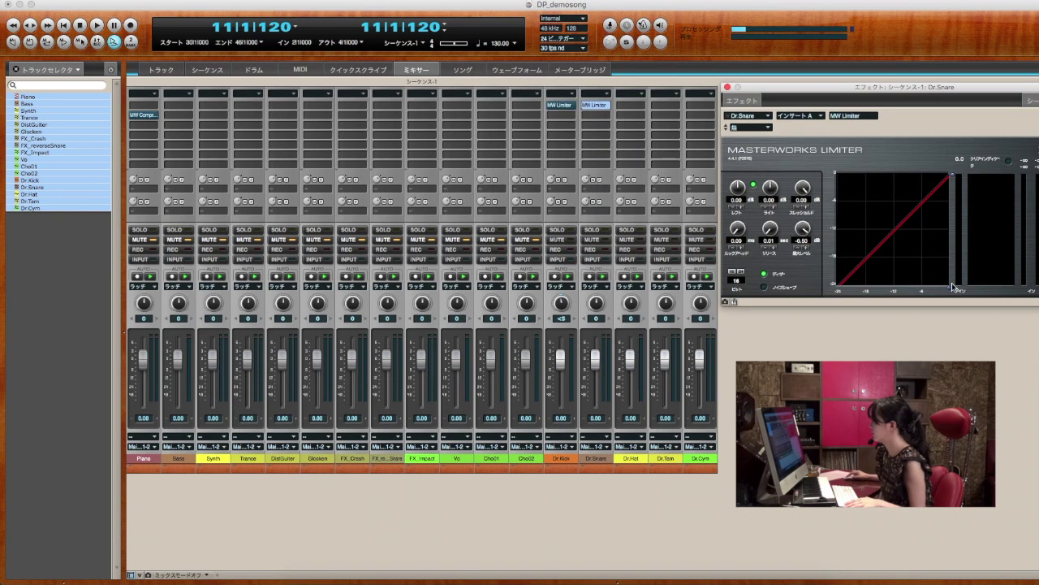
Lower the Dr.Snare limiter's threshold to -8.00 dB while the drums play, and close its window.
key(space)
drag(952, 284, 915, 291)
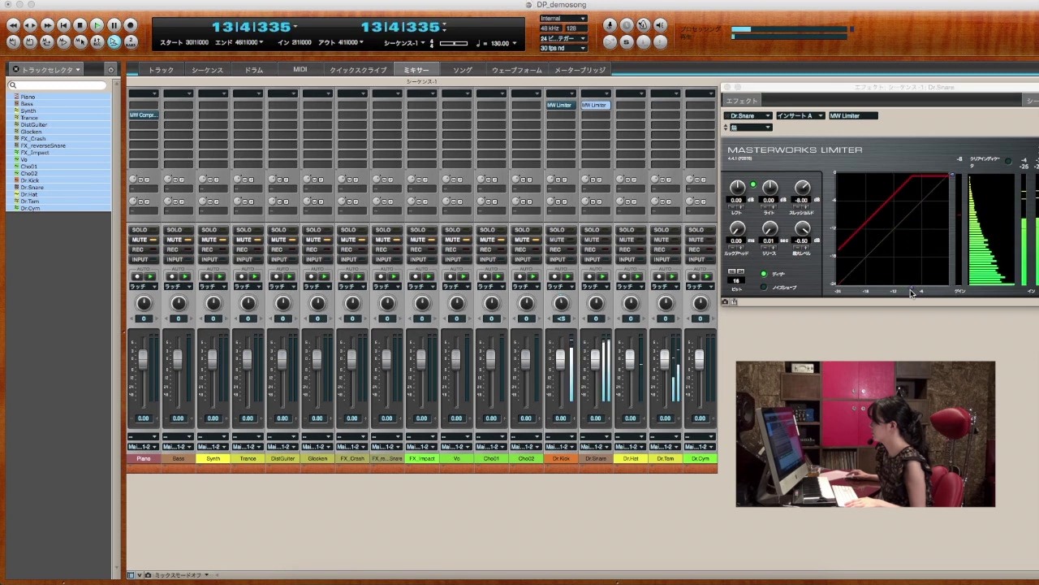
click(727, 87)
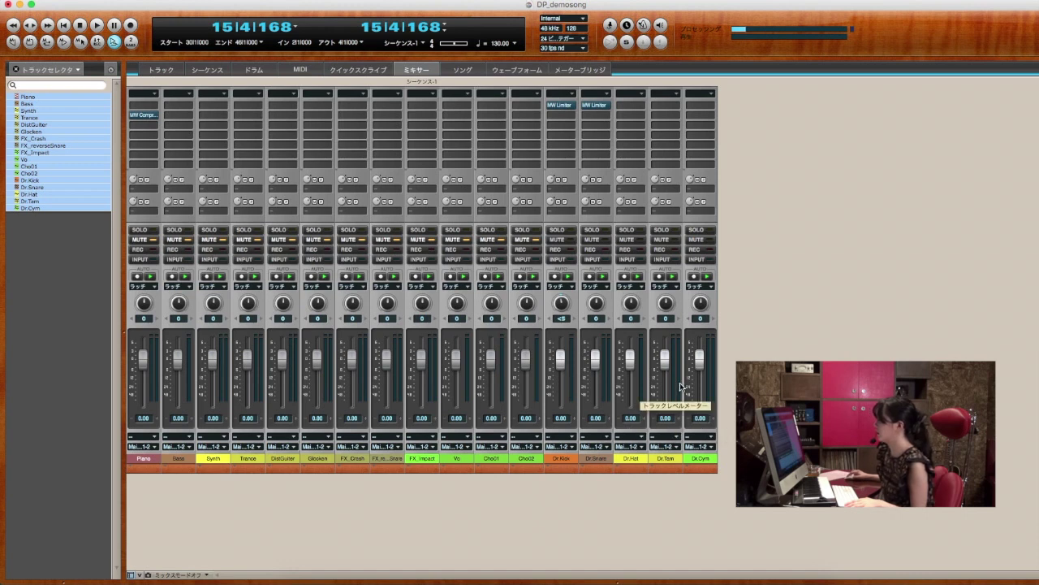
Pan the Dr.Kick track to 8 left and the Dr.Snare track to 15 right.
click(563, 319)
key(Return)
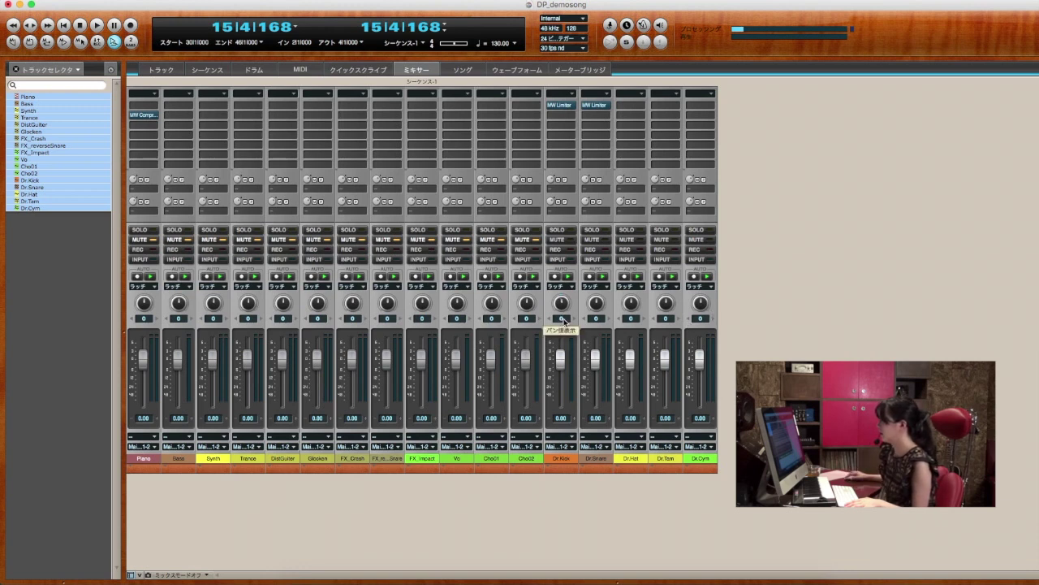
click(561, 319)
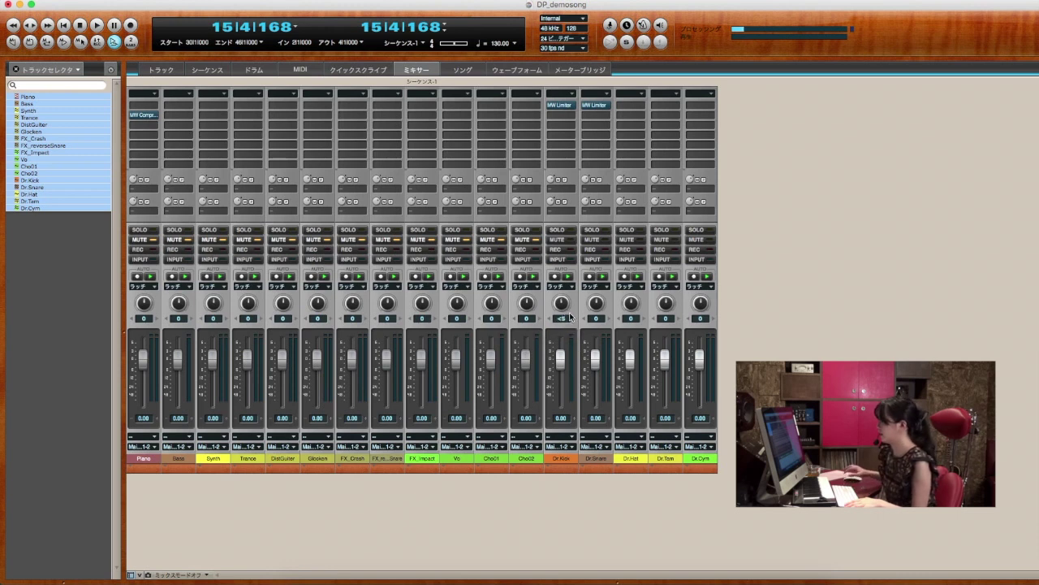
click(602, 317)
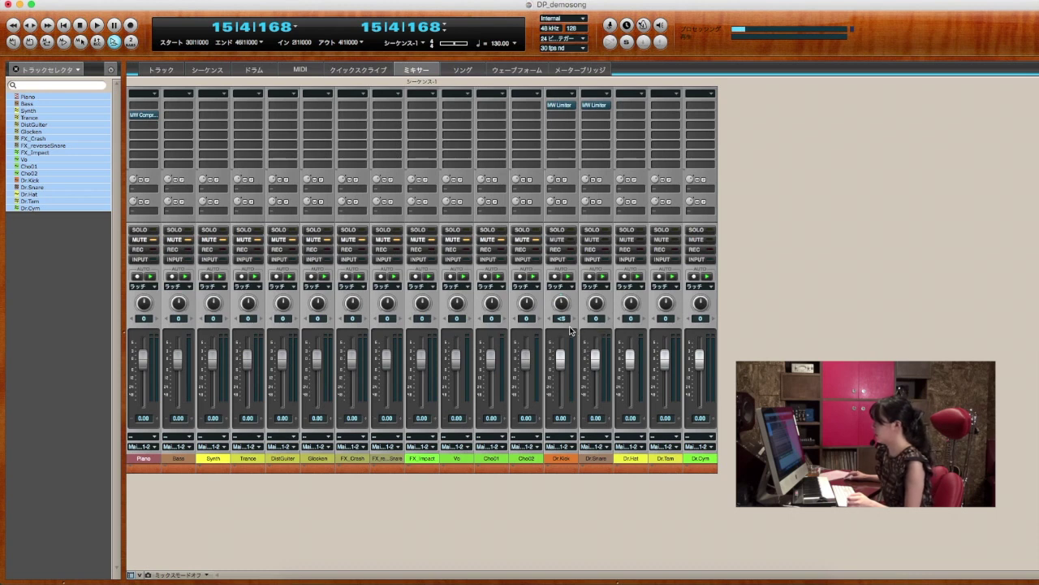
click(561, 319)
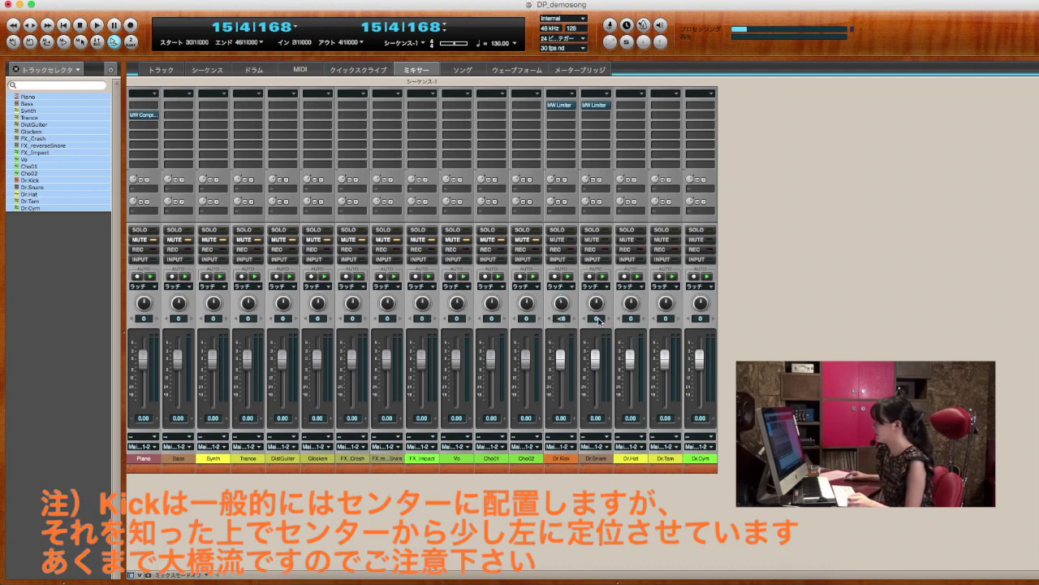
drag(595, 309, 595, 319)
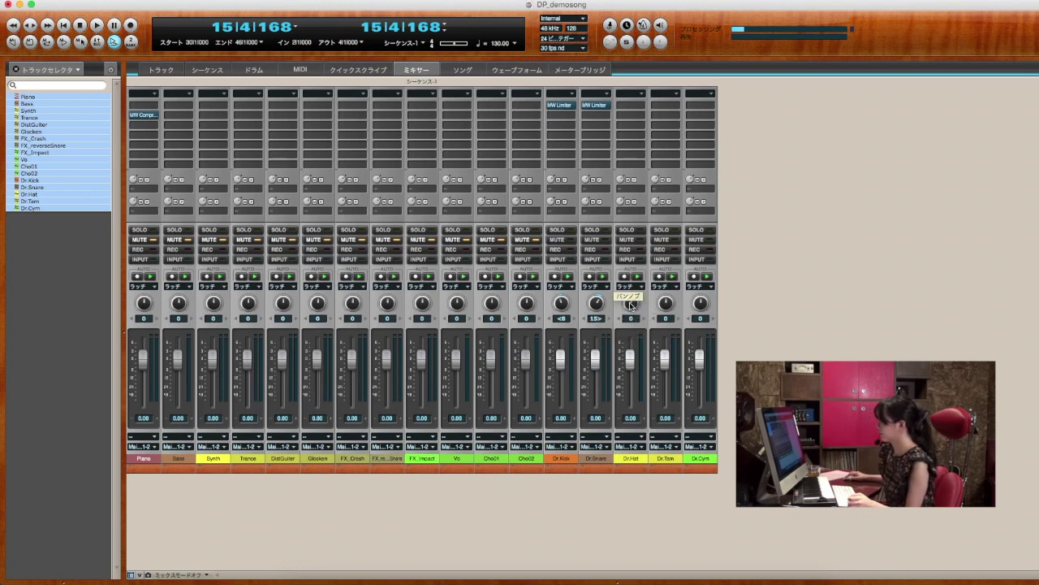
Set the Dr.Hat track's pan to -40.
click(631, 318)
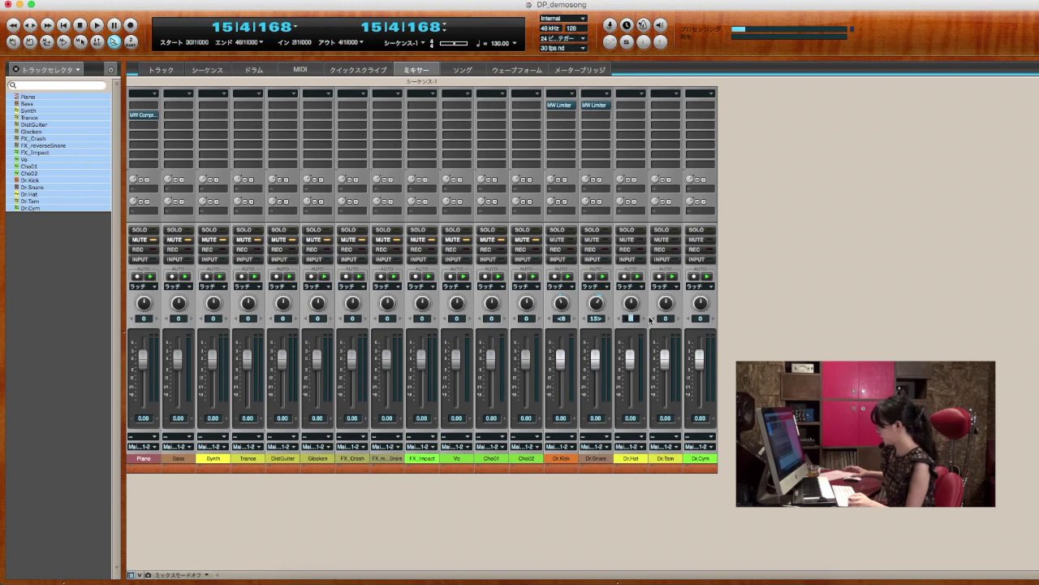
text(-)
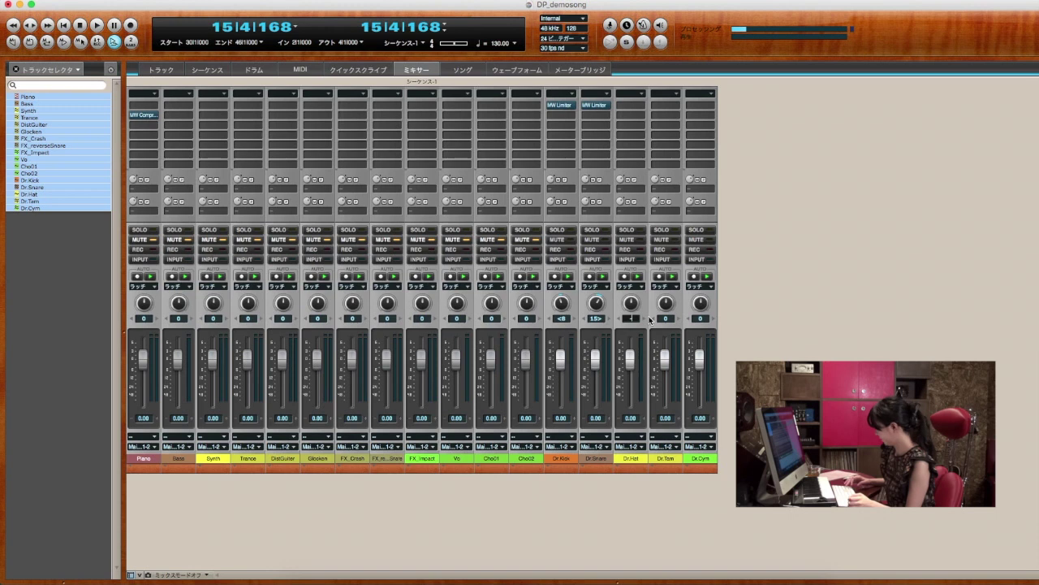
text(40)
key(Return)
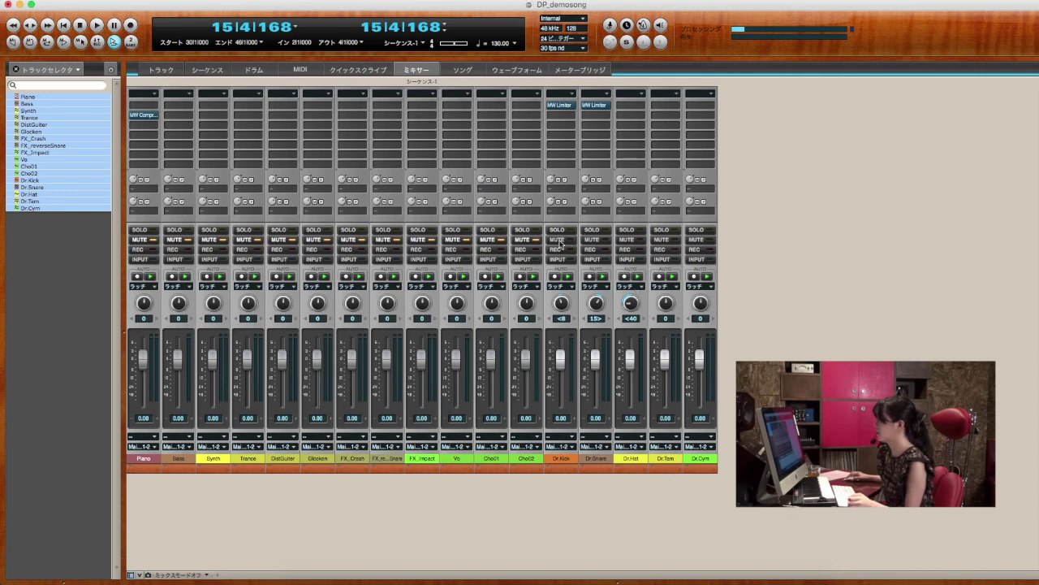
Play the panned drums from around the A' marker in the track overview and return to the mixer.
click(164, 70)
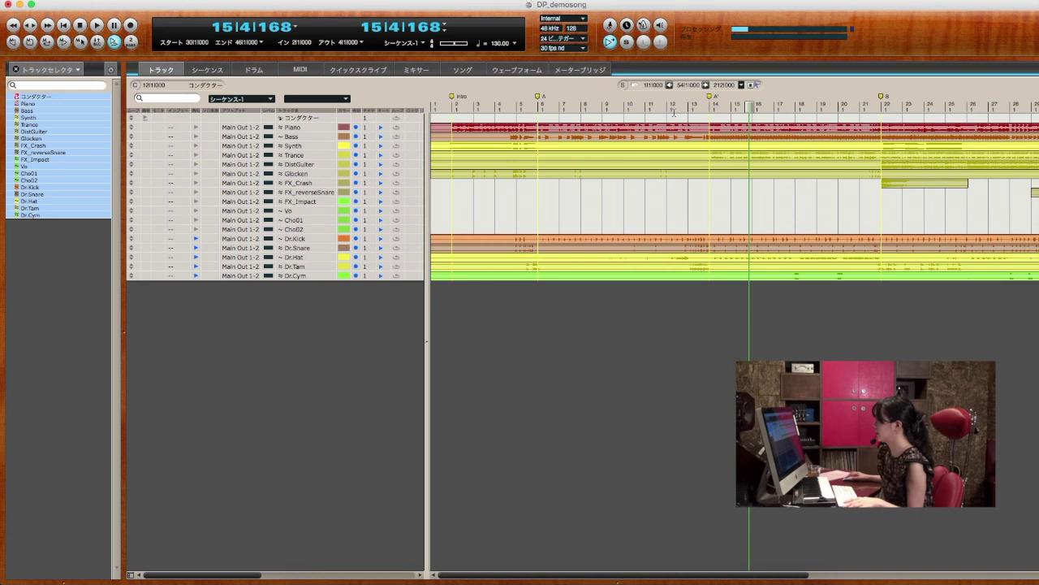
click(704, 103)
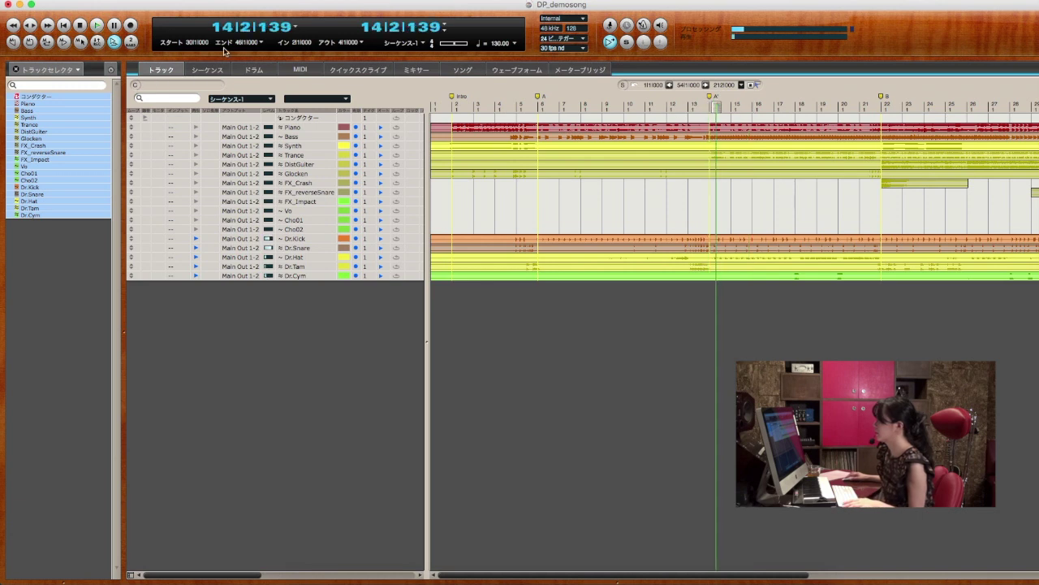
click(416, 70)
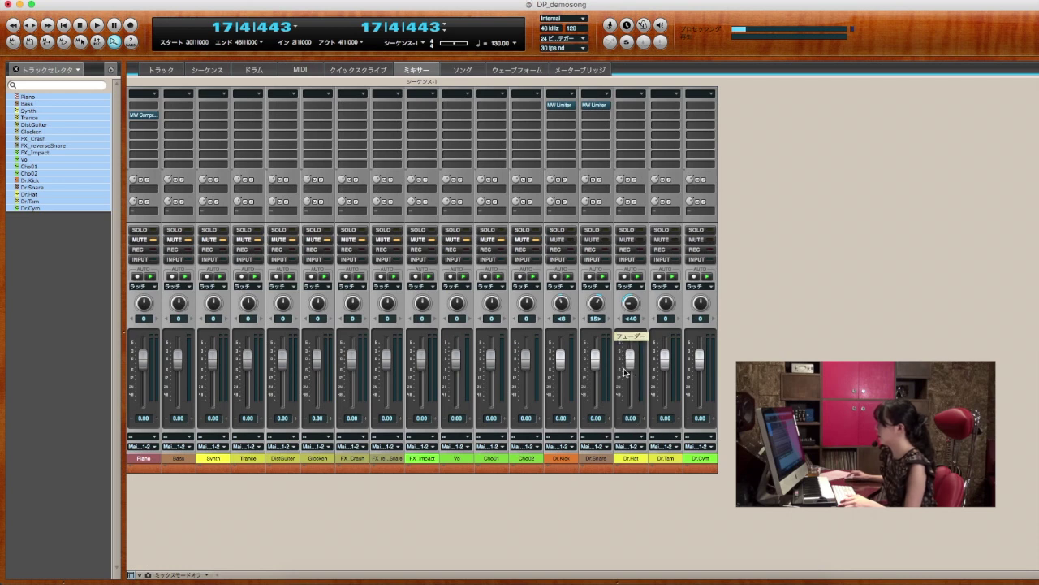
Raise the Dr.Hat fader to +3.00 and replay the drums from just before the A' marker with the mixer displayed.
drag(630, 364, 630, 360)
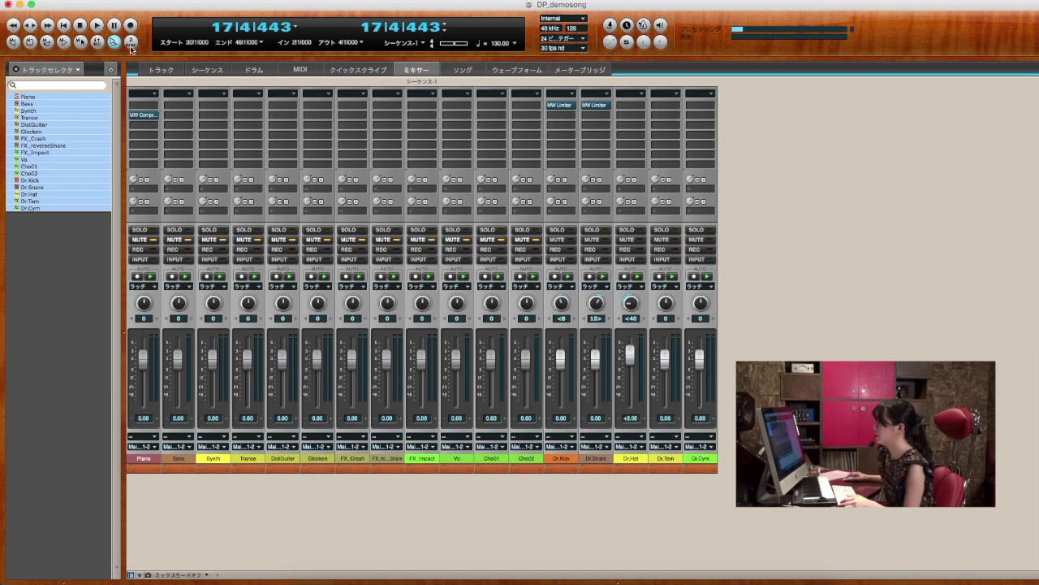
key(shift+t)
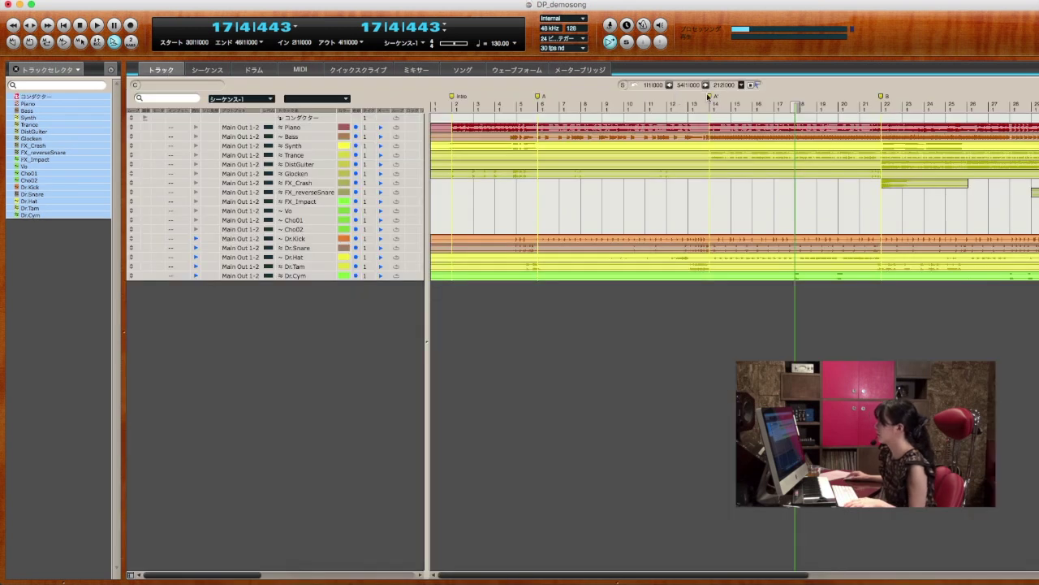
click(709, 97)
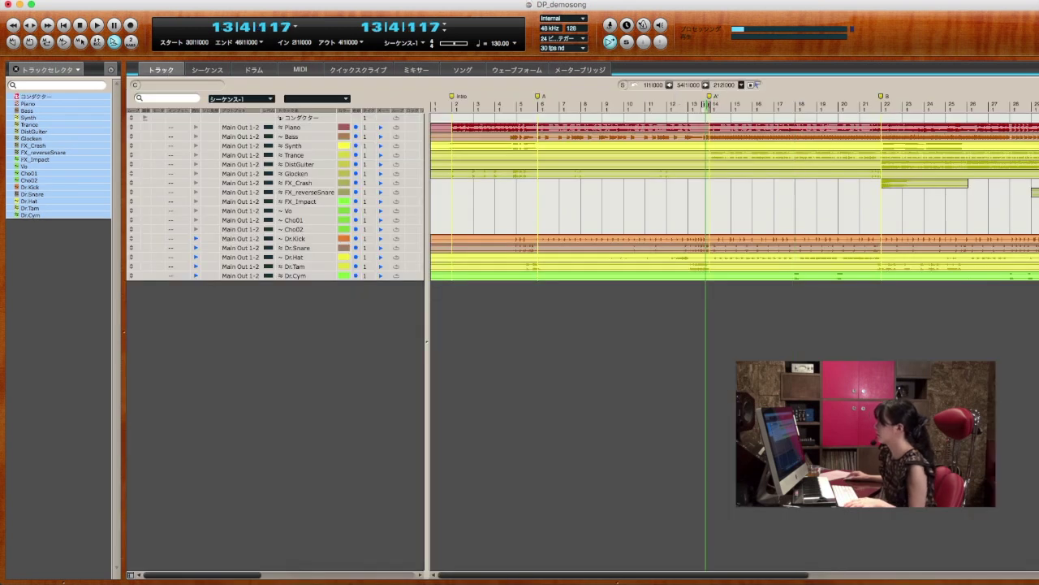
key(space)
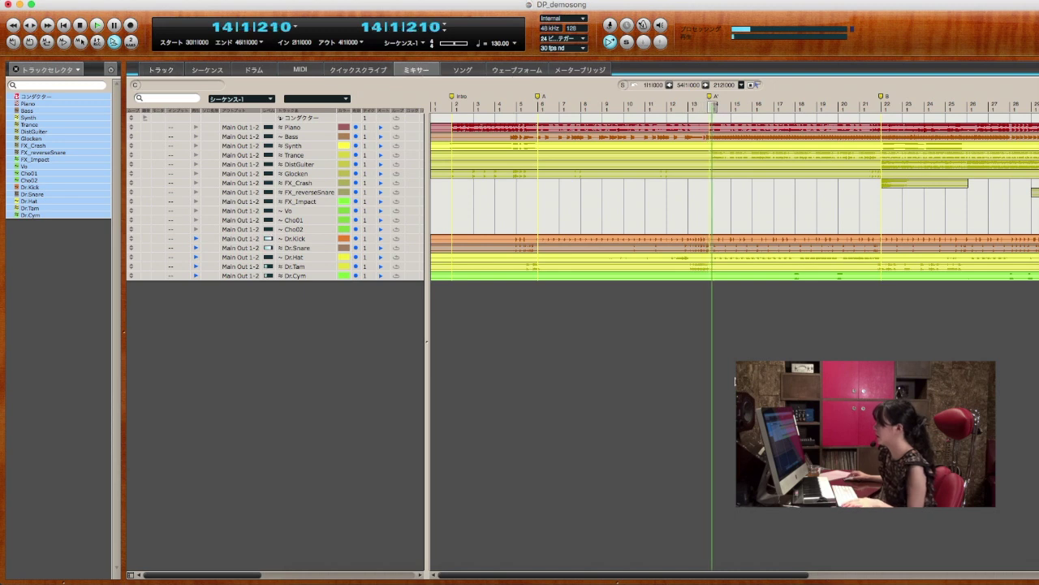
click(427, 72)
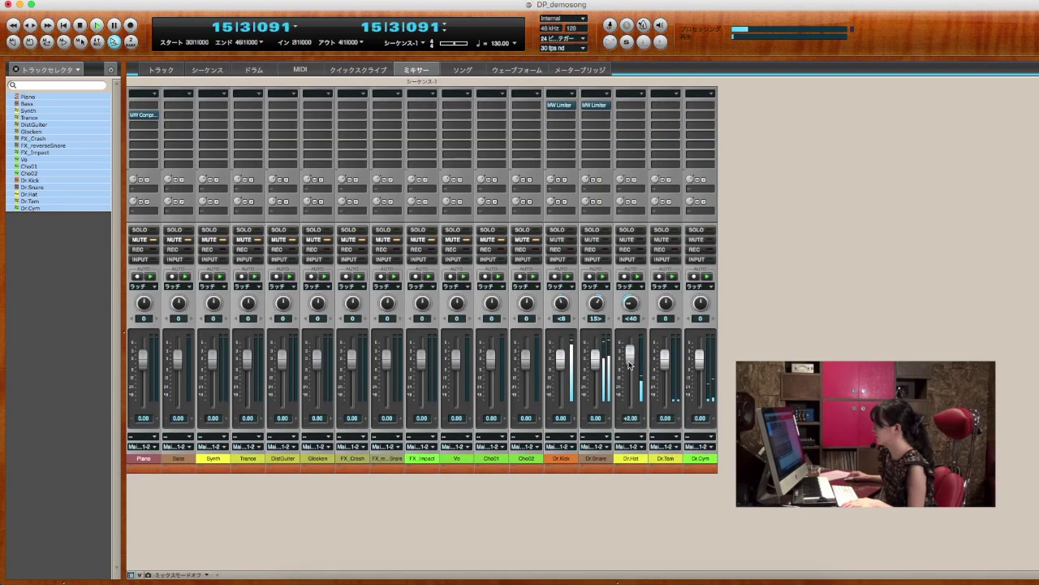
Raise the Dr.Hat fader further to +5.00 during playback, and stop the playback.
drag(634, 364, 629, 359)
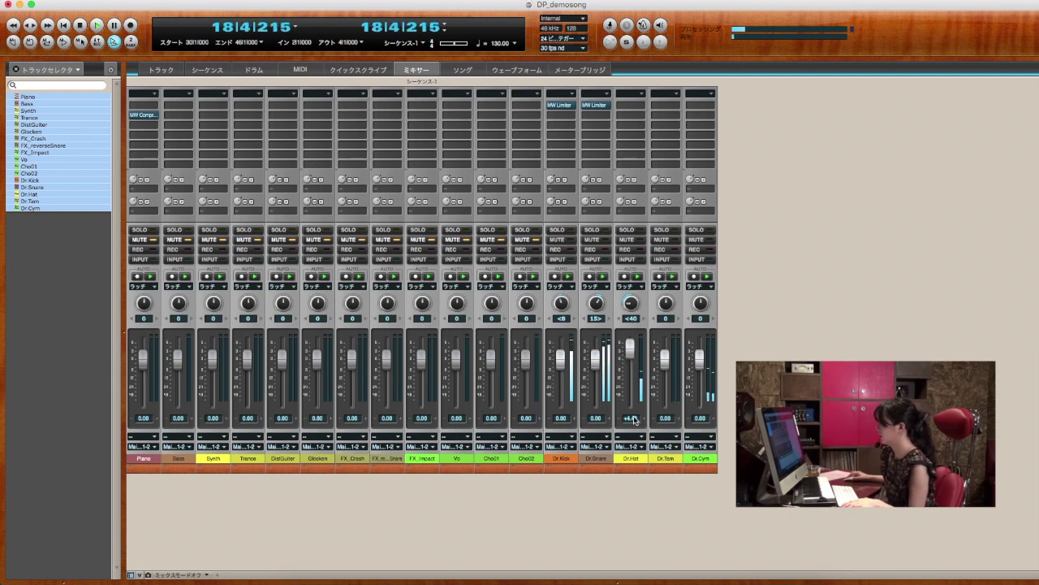
scroll(634, 419, up, 2)
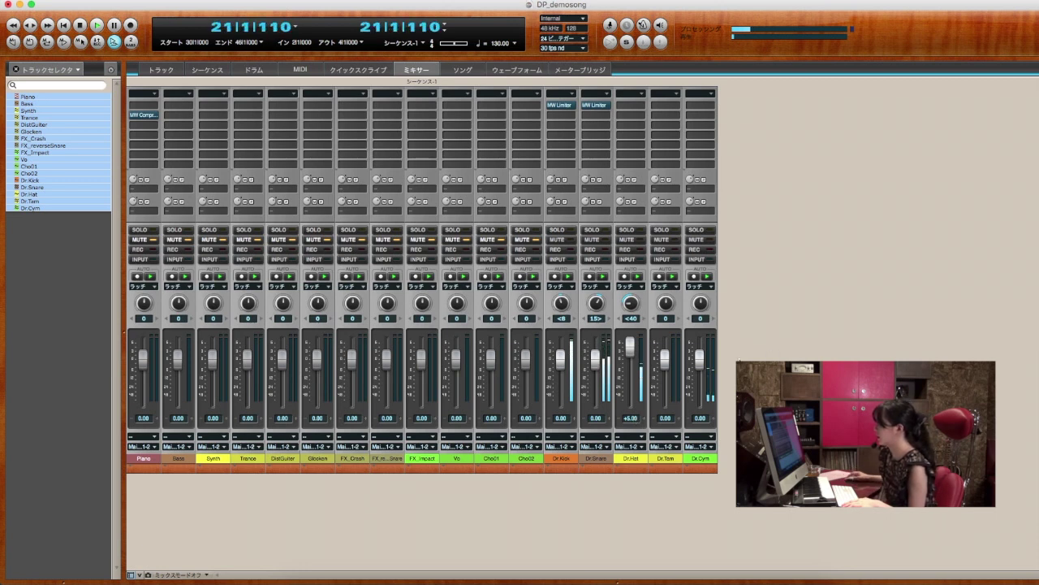
key(space)
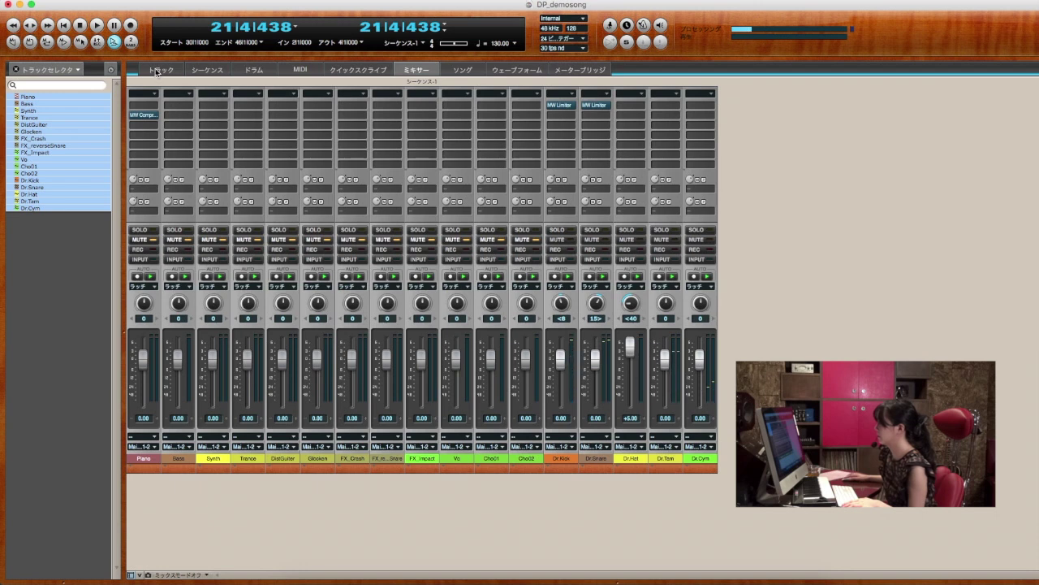
Enable playback of all tracks in the track overview and play the full mix from measure 22.
click(155, 71)
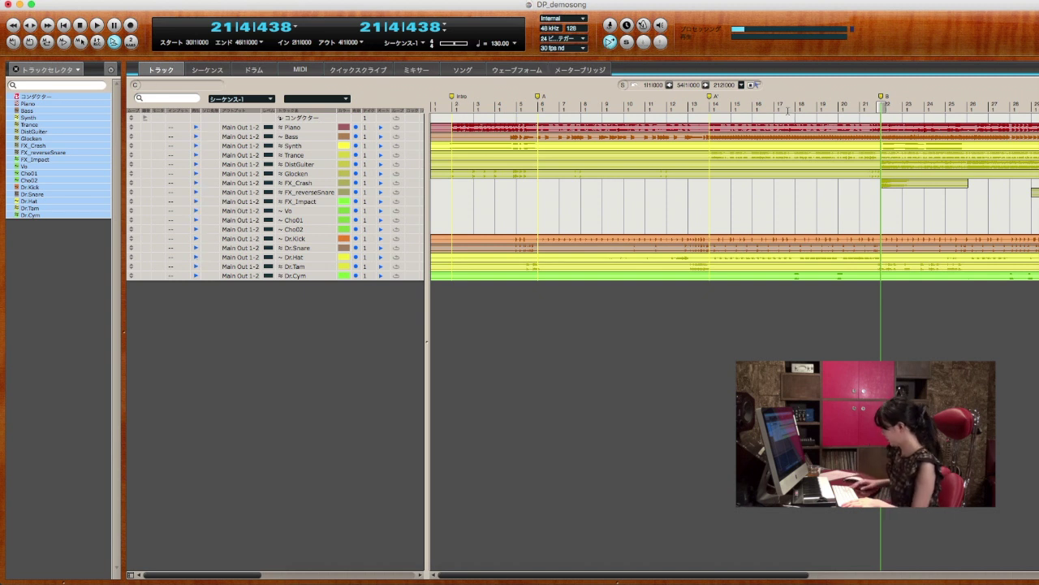
key(equal)
text(2)
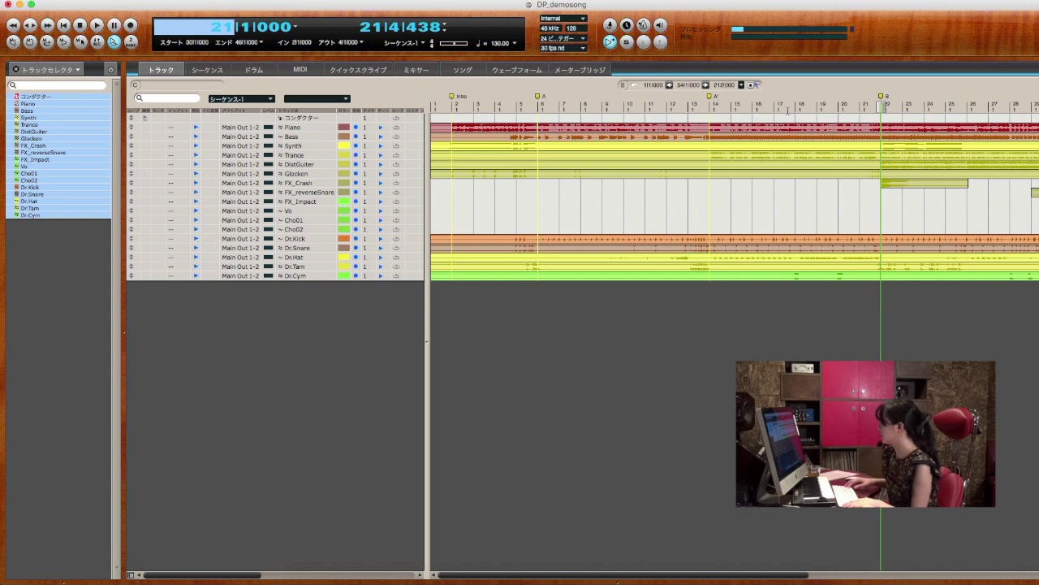
text(2)
key(Return)
key(space)
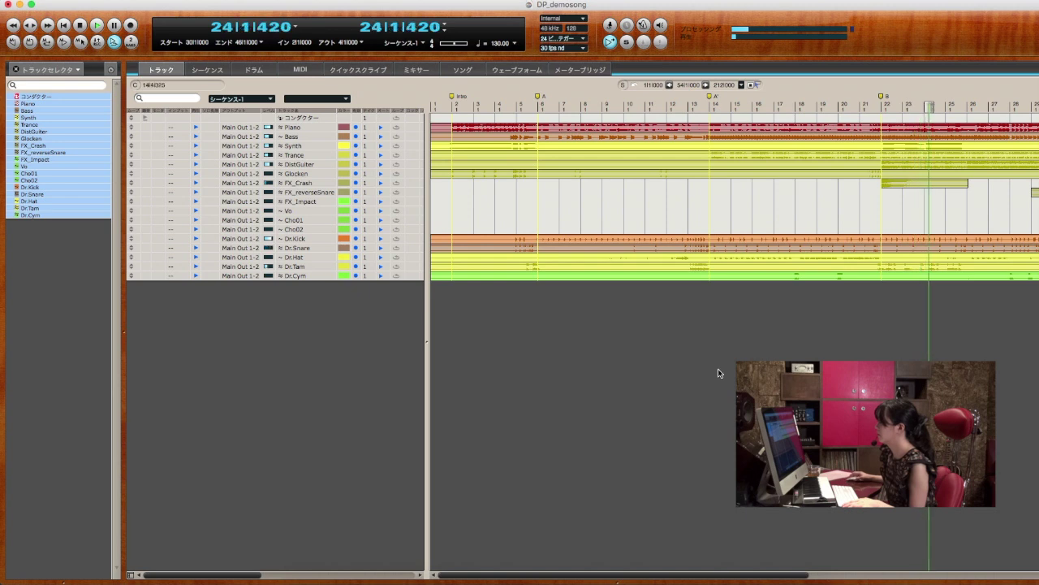
scroll(676, 370, right, 5)
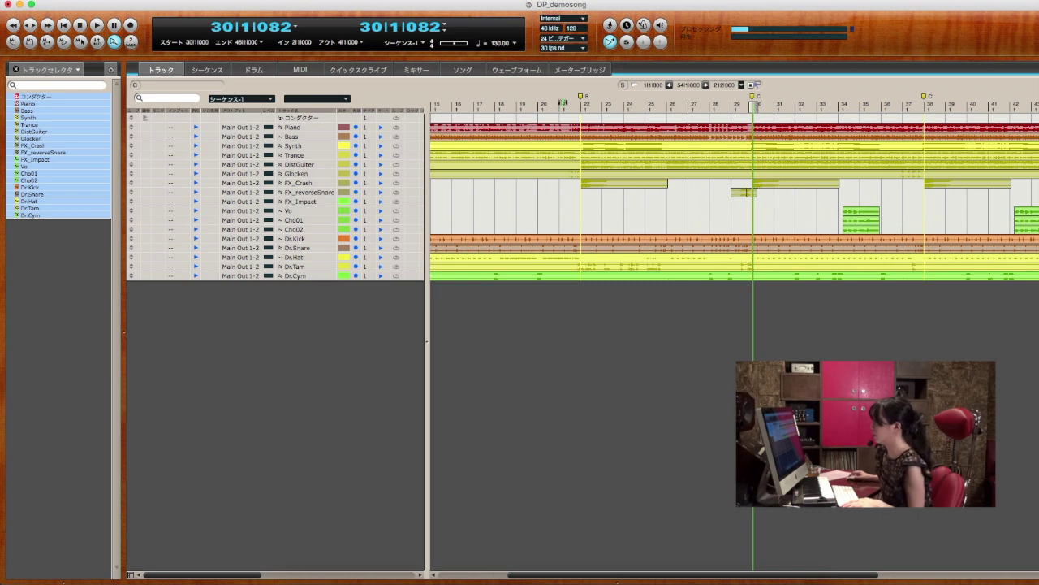
Lower the DistGuiter fader in the mixer to -4.50.
click(414, 71)
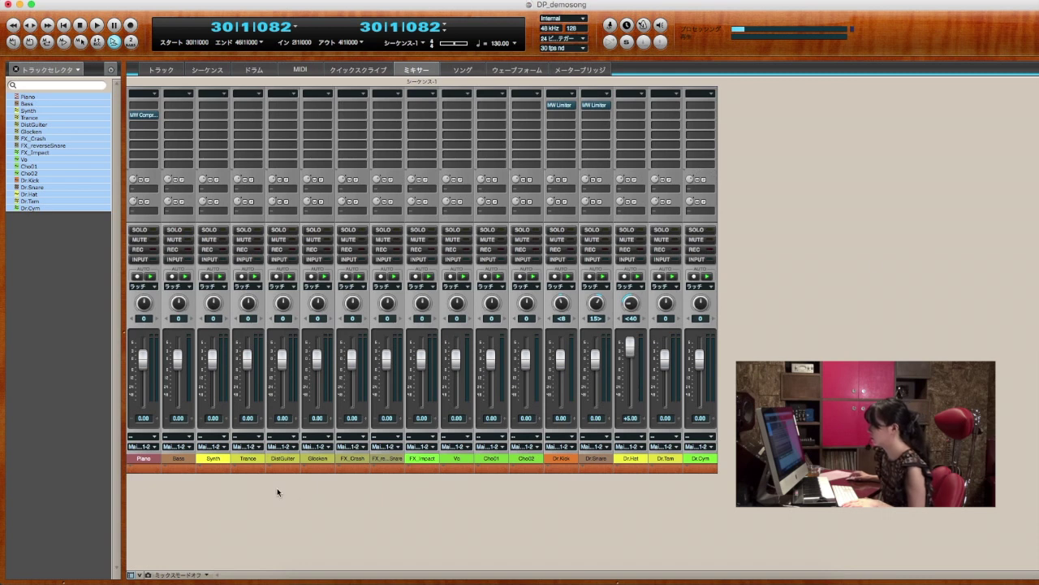
click(282, 418)
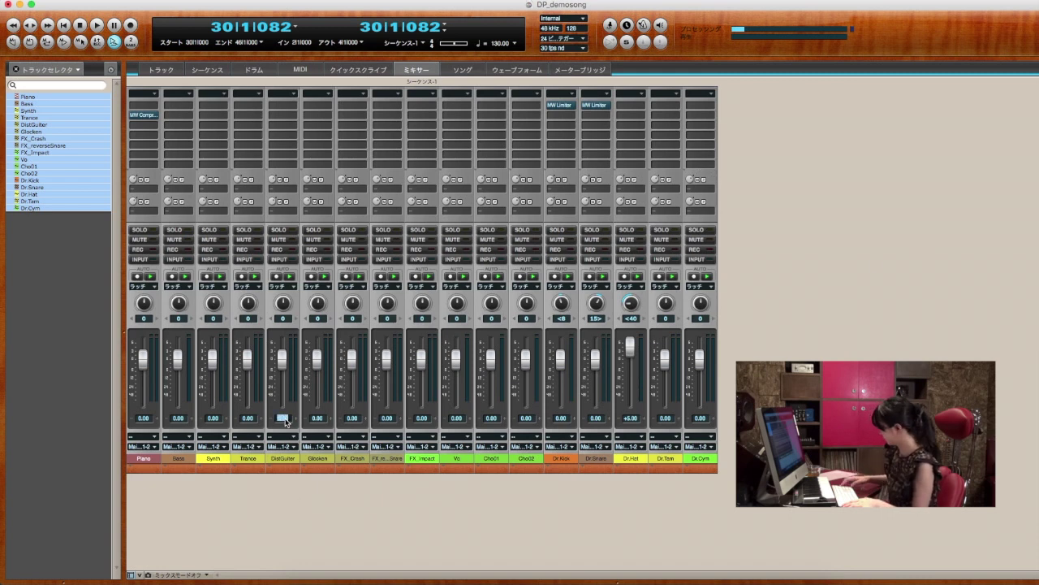
text(-3)
key(Return)
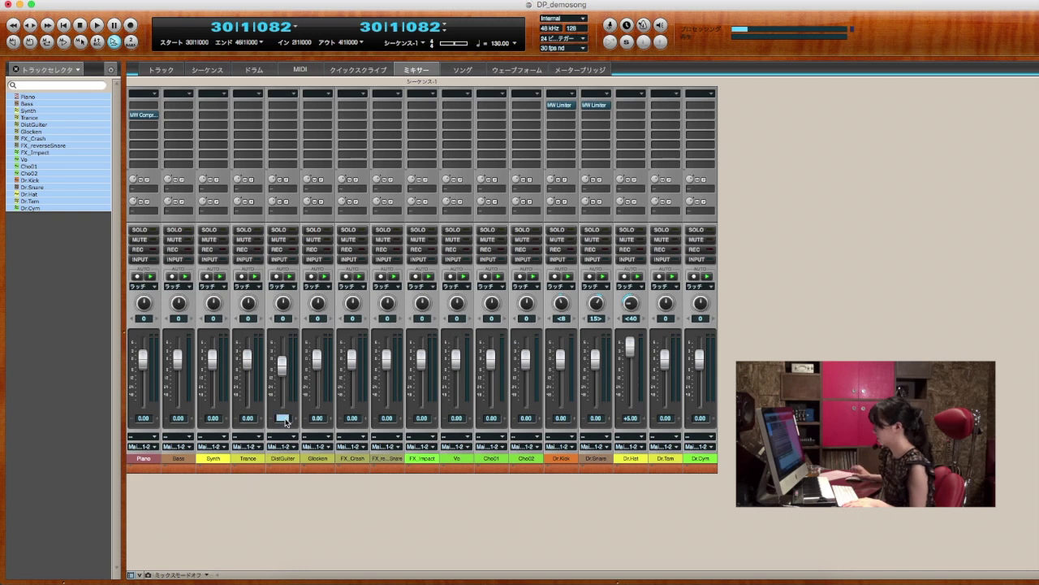
scroll(285, 421, down, 2)
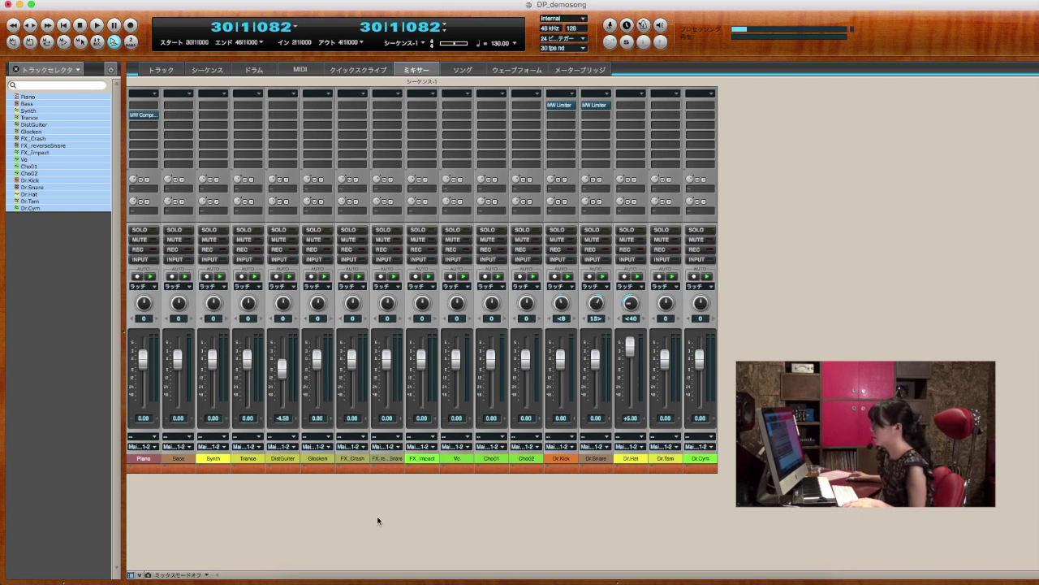
Pan the DistGuiter track to <20.
click(285, 319)
text(<10)
key(Return)
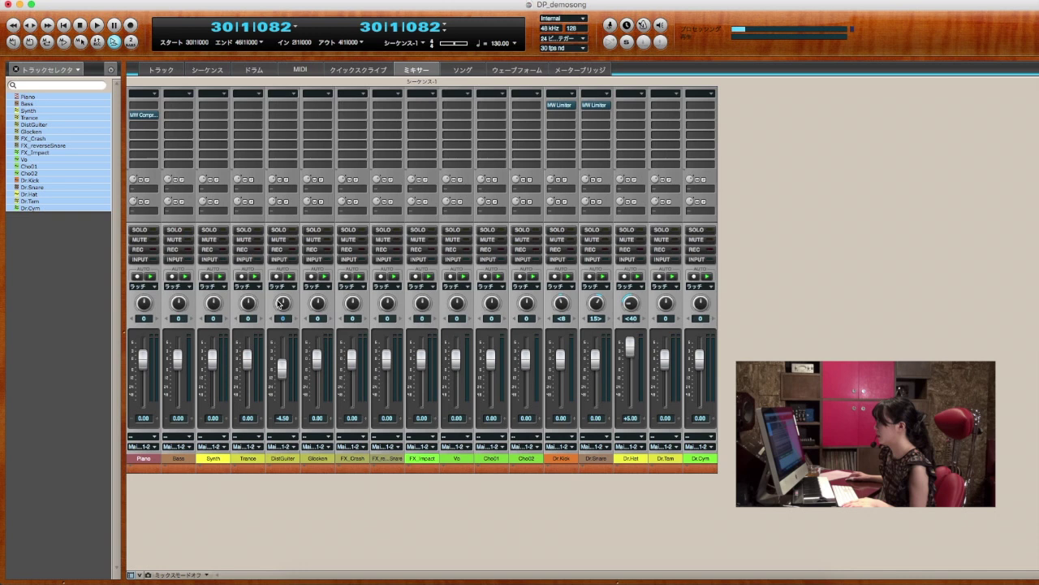
key(Return)
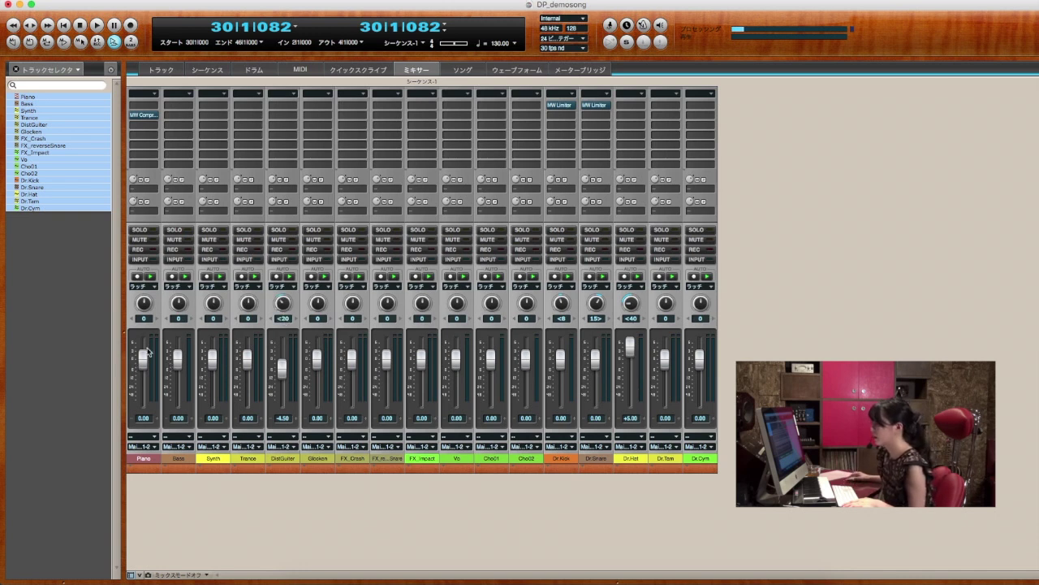
Pan the Synth track to 20> and the Glocken track to <5, and listen to the mix briefly.
click(214, 318)
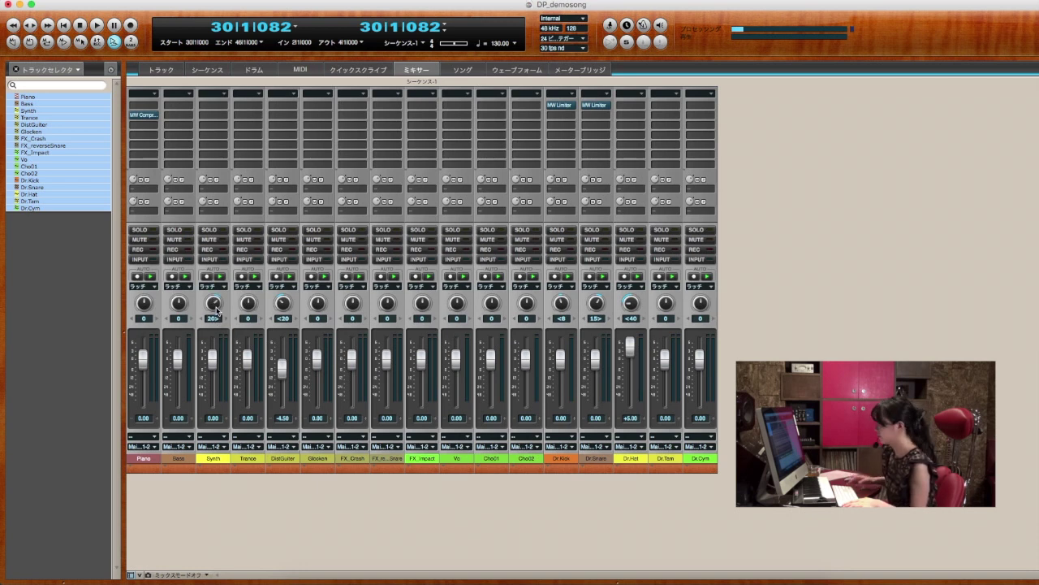
click(318, 318)
text(<5)
key(Return)
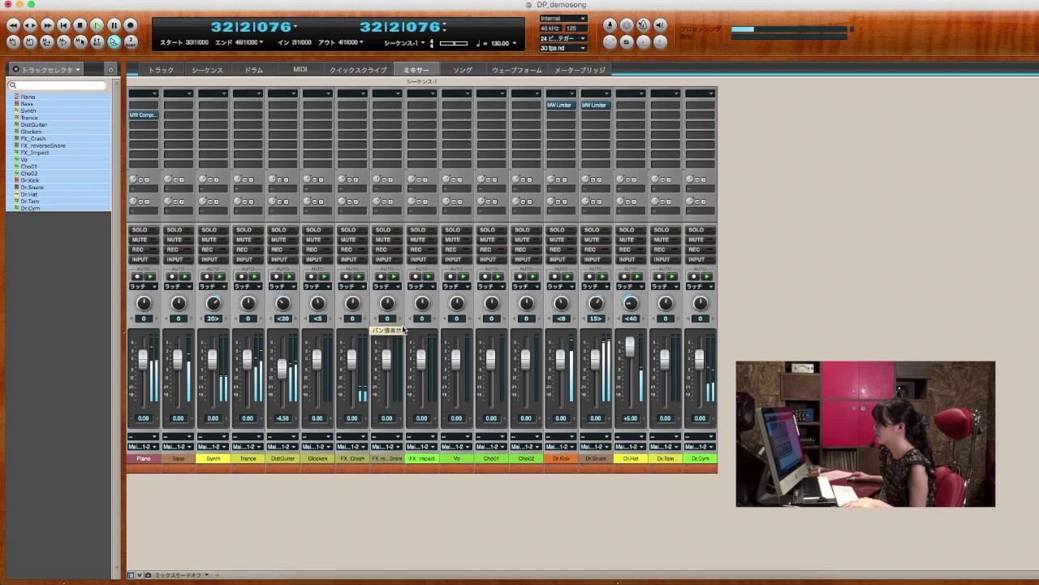
key(space)
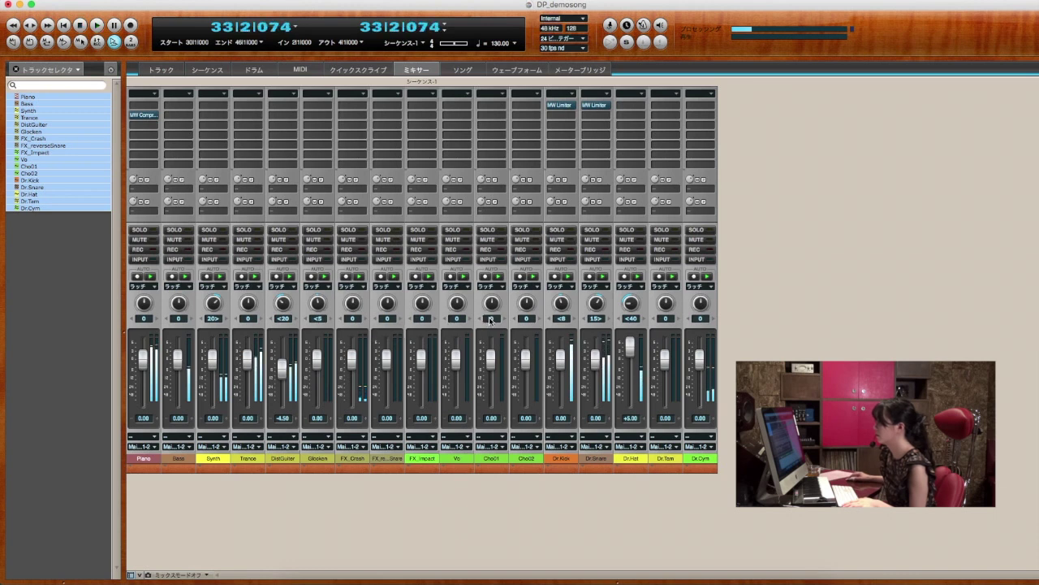
Play the full mix from just before the C marker, checking it in the mixer and track overview, and stop around measure 36.
click(158, 72)
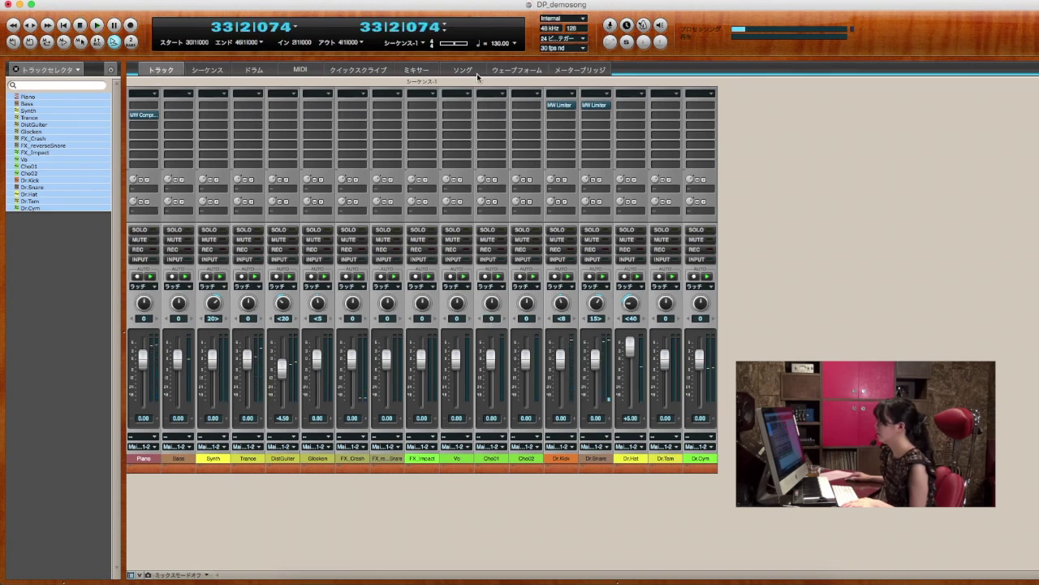
scroll(708, 179, right, 3)
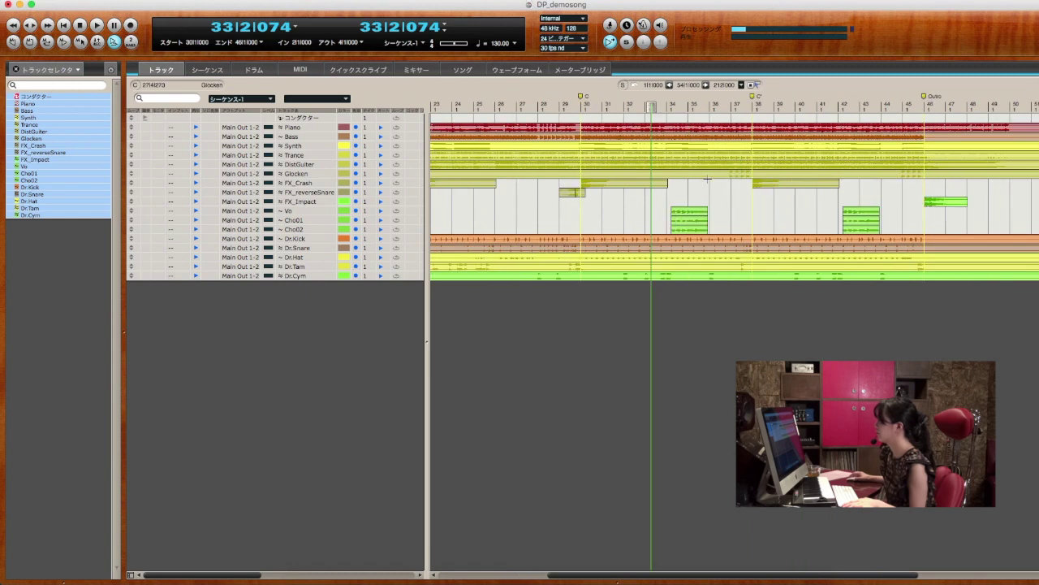
click(579, 105)
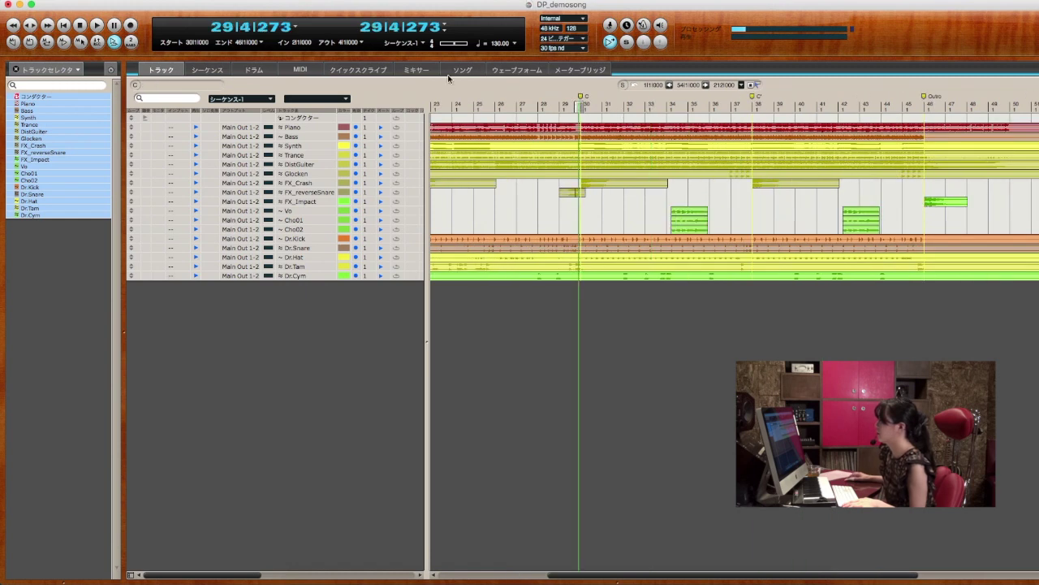
click(414, 70)
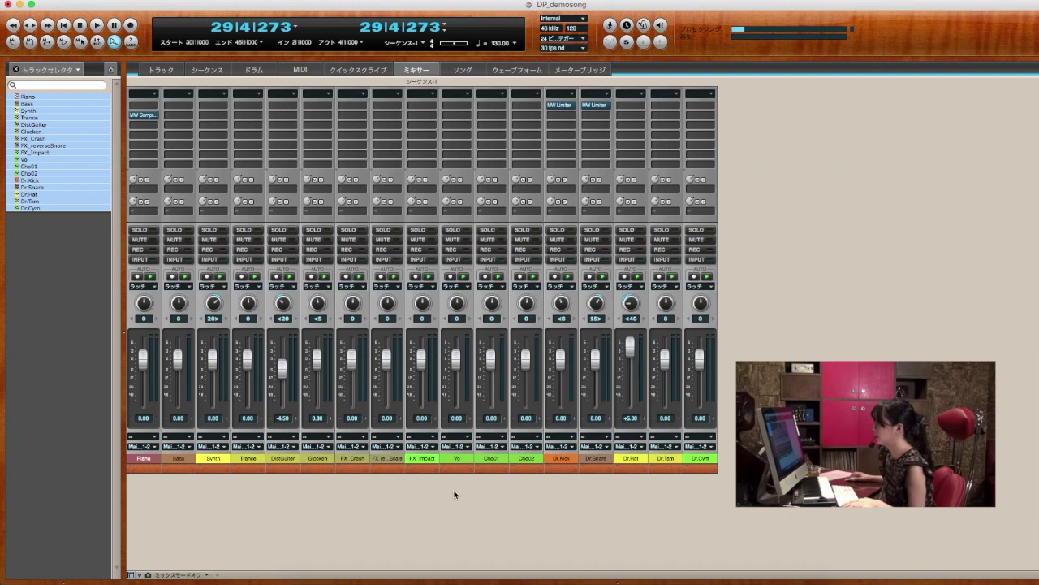
click(161, 70)
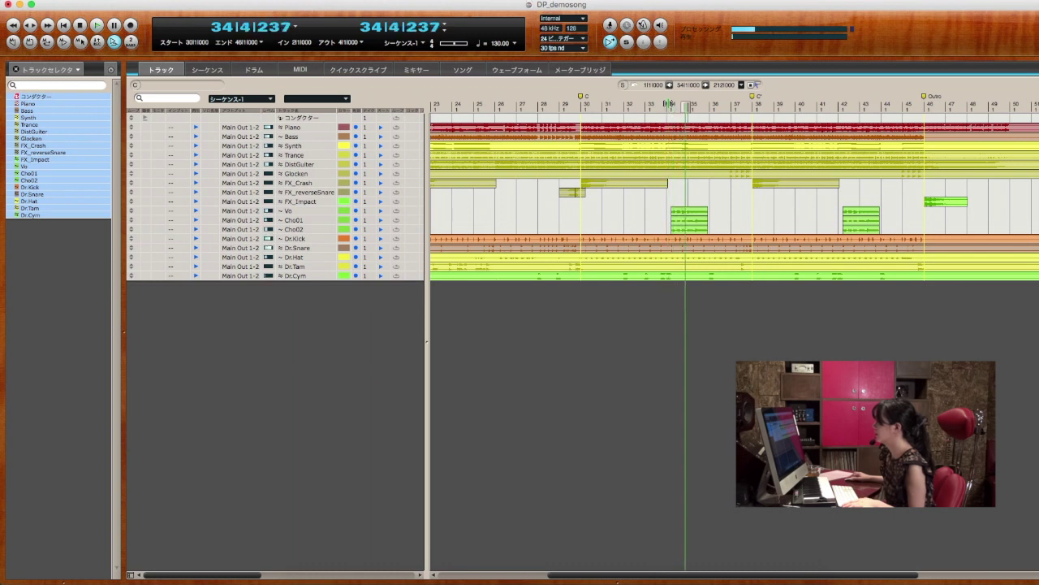
key(space)
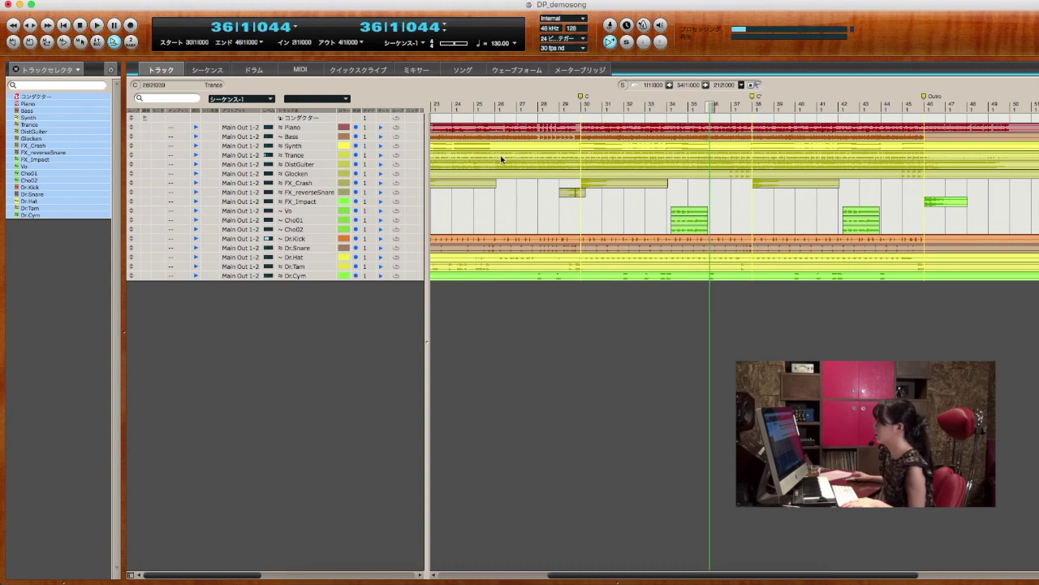
Insert the MW Compressor effect in the first insert slot of the Vo track.
click(418, 72)
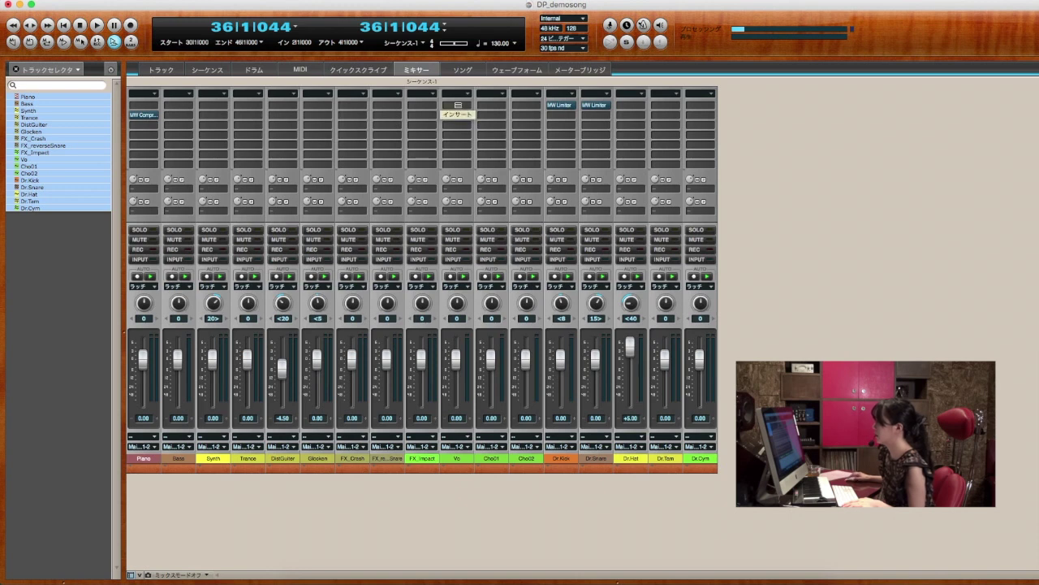
click(458, 105)
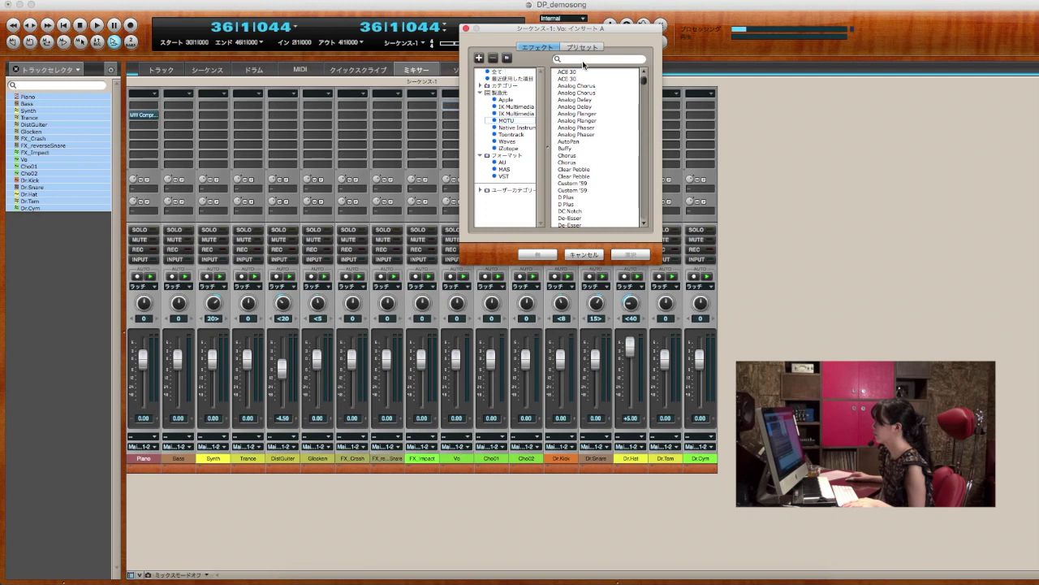
text(d)
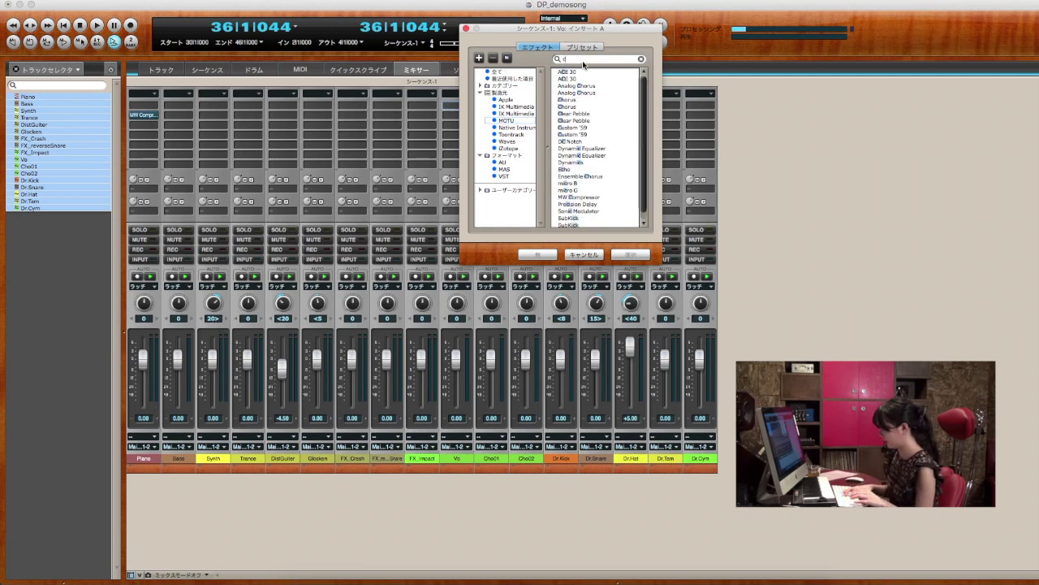
text(om)
double_click(584, 73)
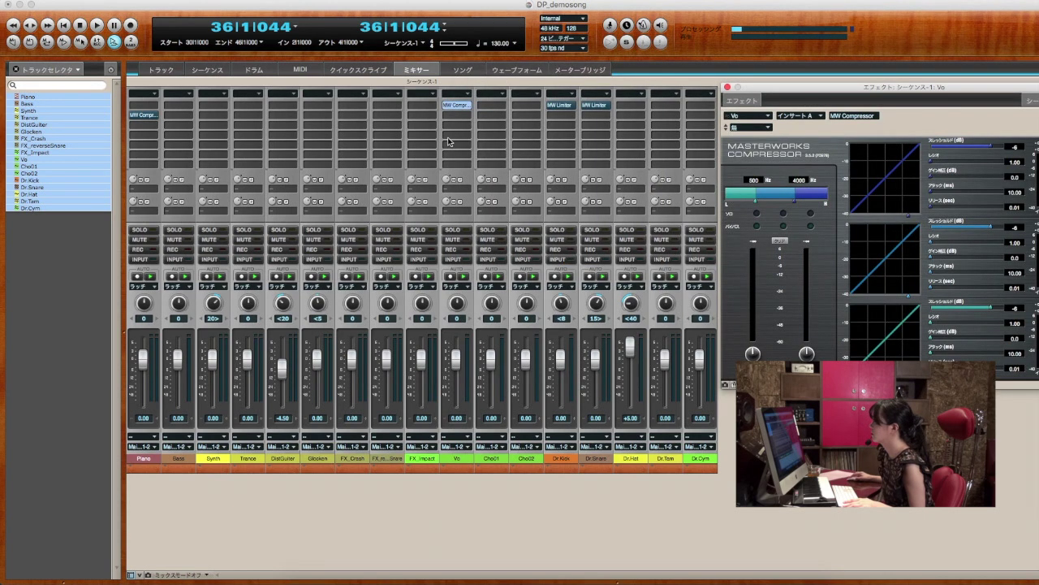
Solo Vo and set its compressor's high band to 15.2 dB gain, 84.63 ms attack and 0.61 s release while looping measures 34 to 36.
click(465, 236)
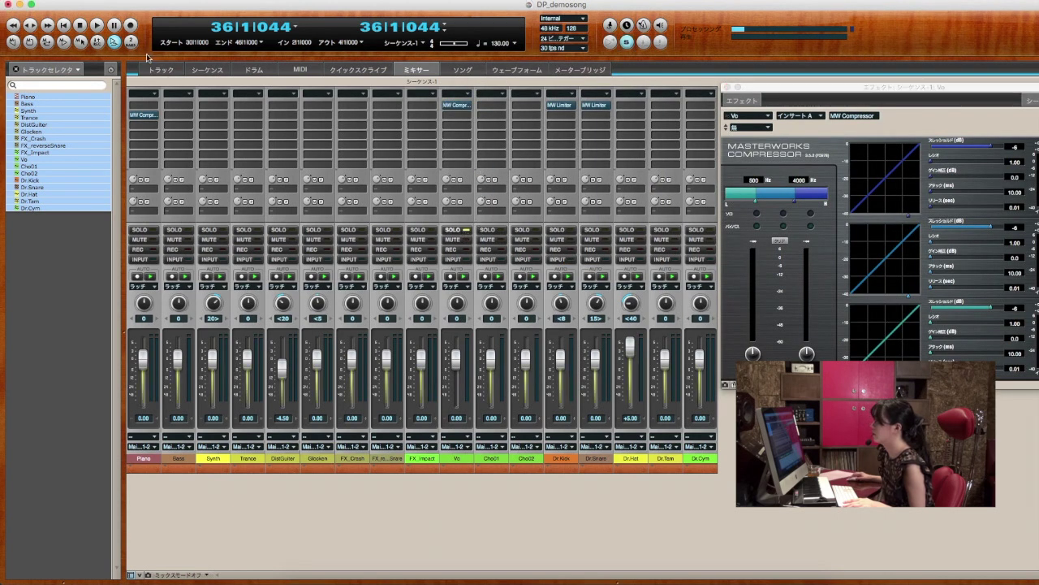
key(shift+t)
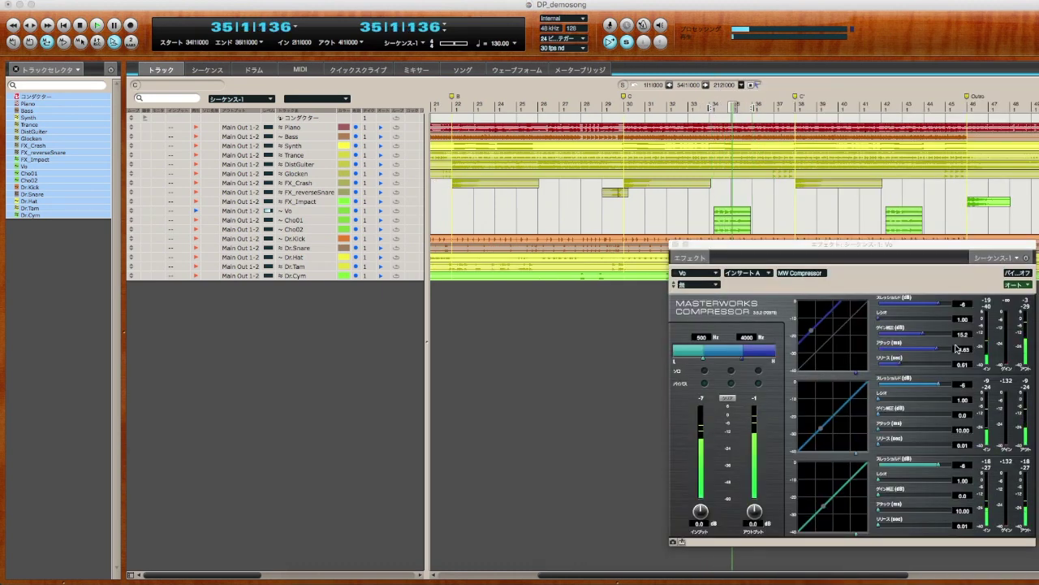
key(space)
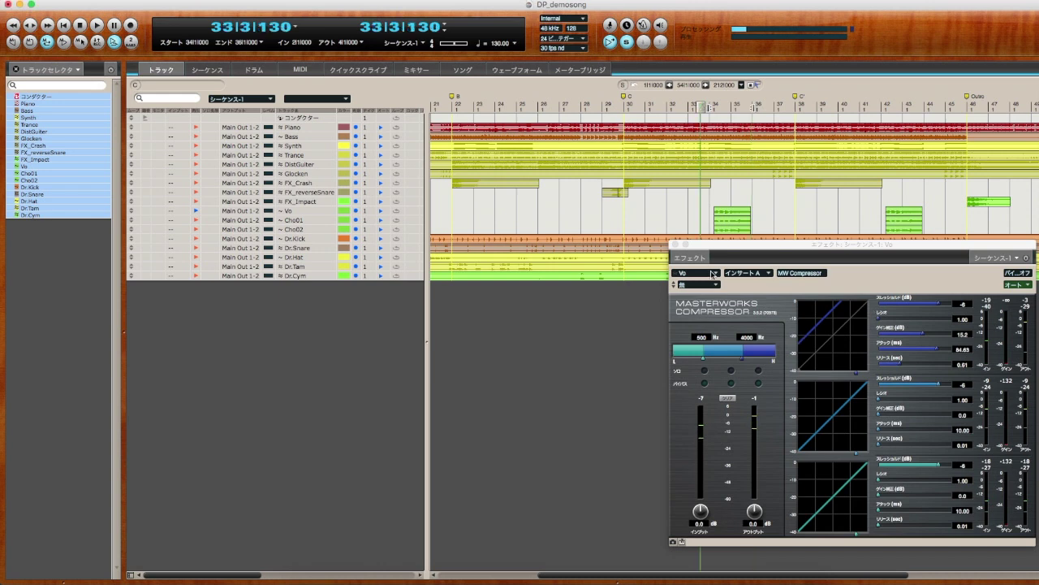
Solo Cho01 and Cho02 alongside Vo, pan them to <64 and 63>, check them in playback, and close the compressor window.
key(shift+m)
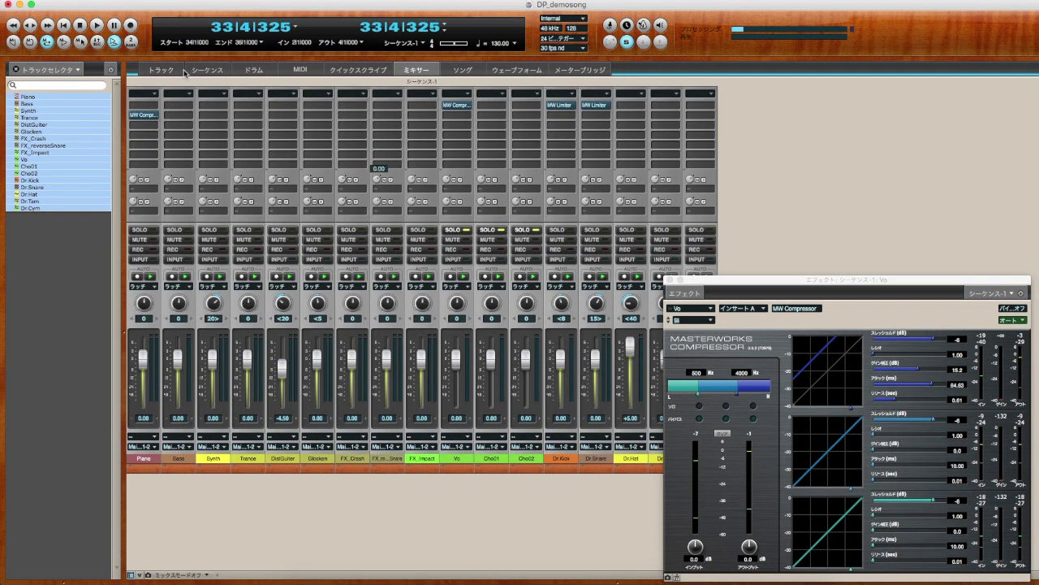
key(shift+t)
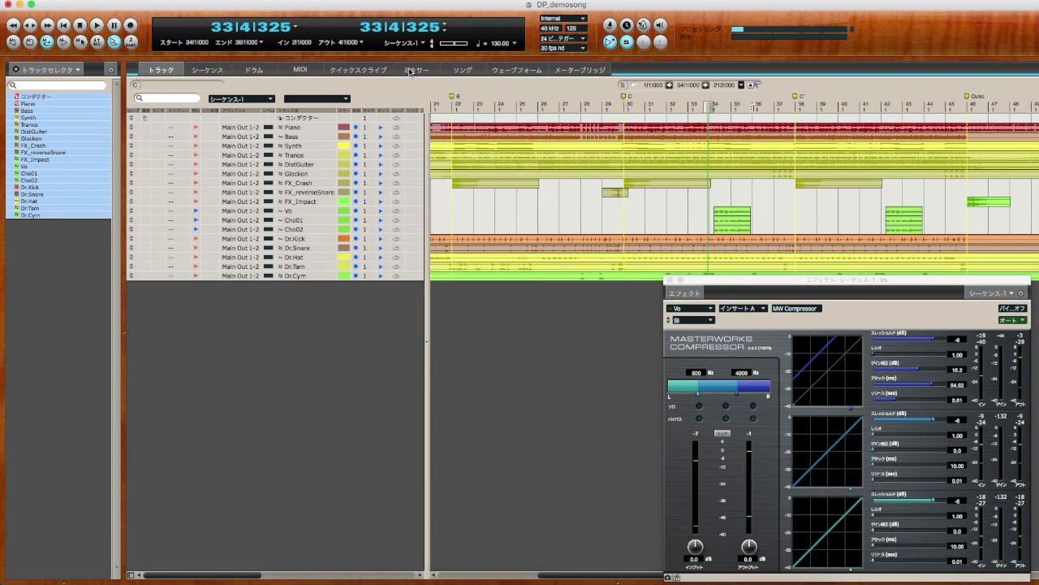
click(411, 72)
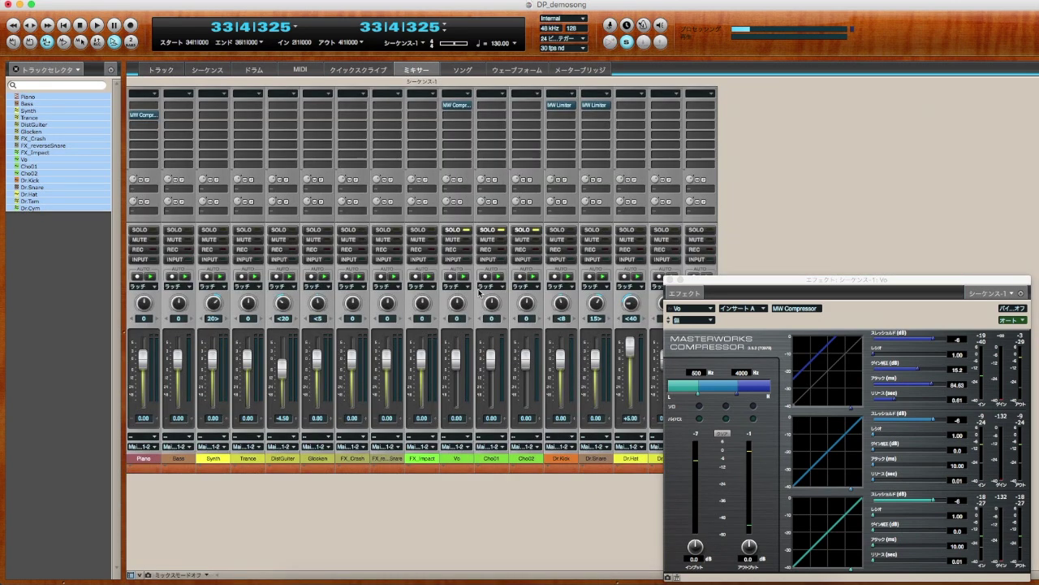
drag(491, 304, 522, 268)
click(162, 71)
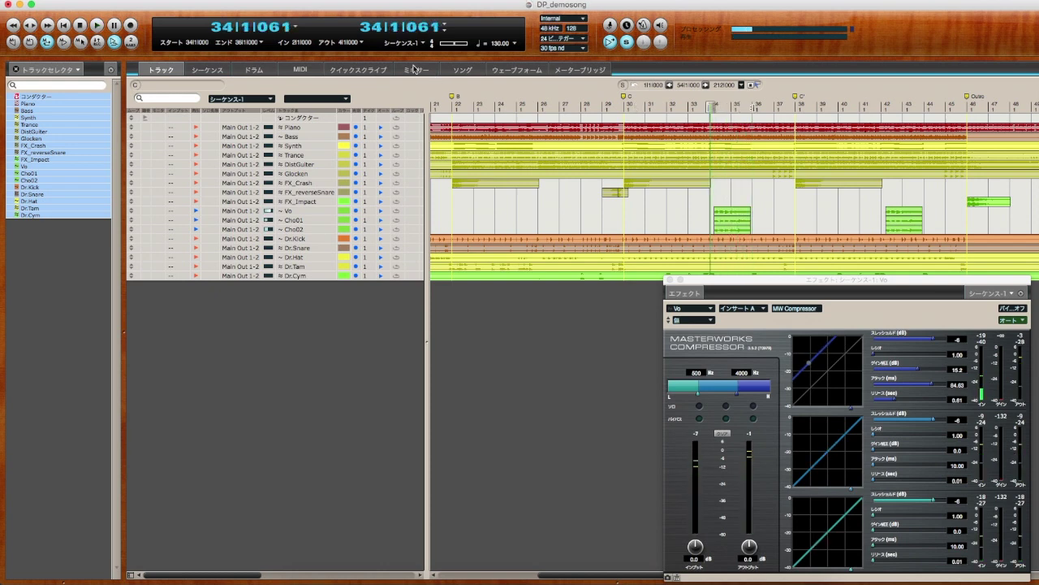
click(416, 70)
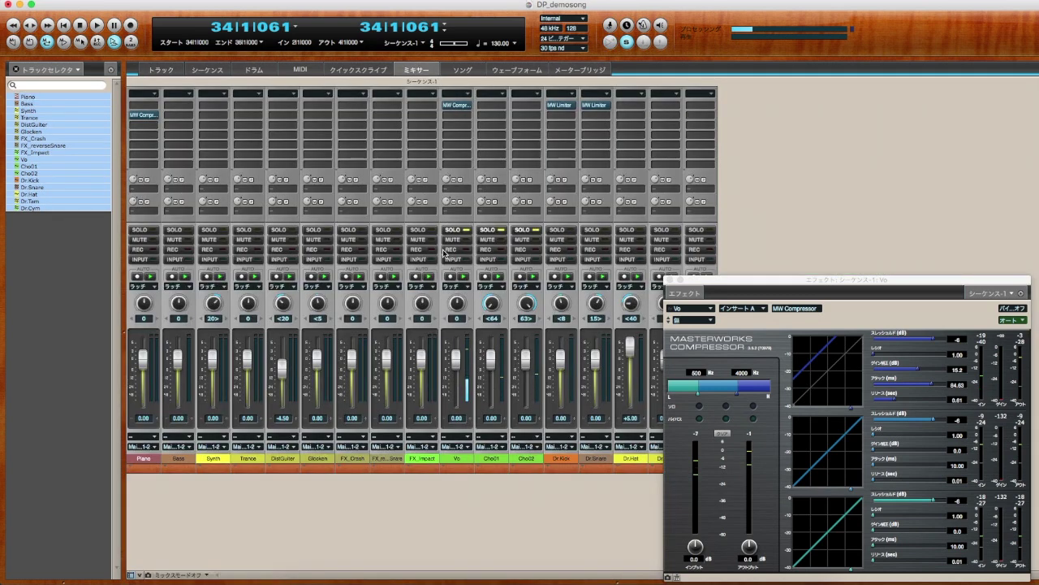
click(669, 279)
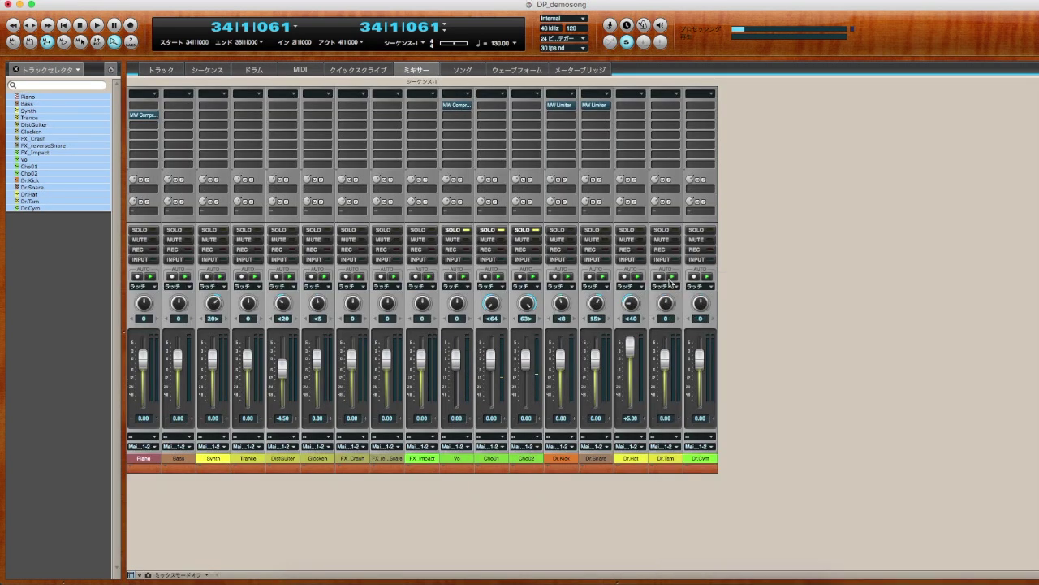
Insert the MOTU four-band ParaEQ in the first insert slot of the Cho01 track.
click(494, 108)
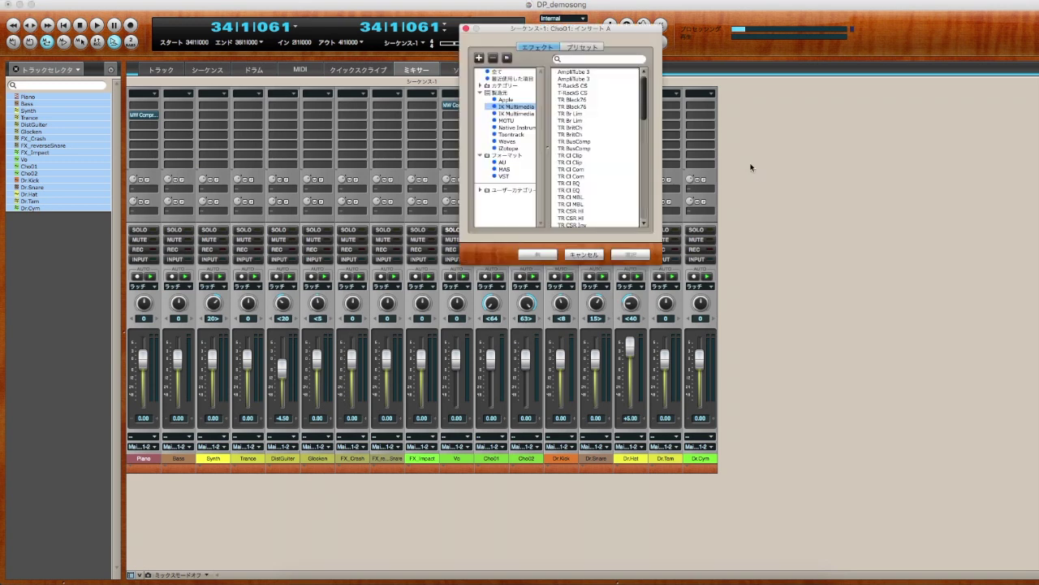
click(510, 120)
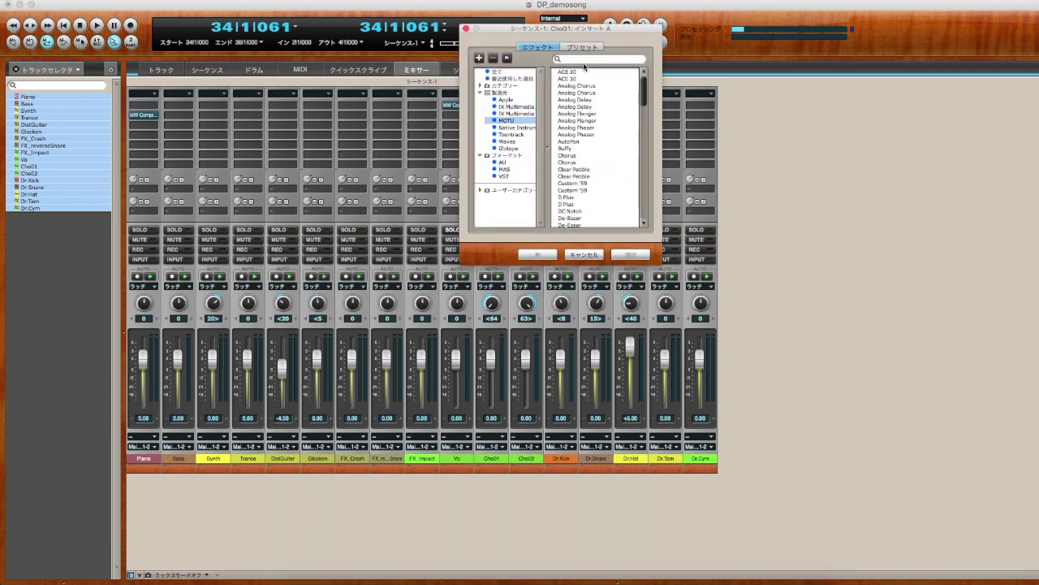
text(eq)
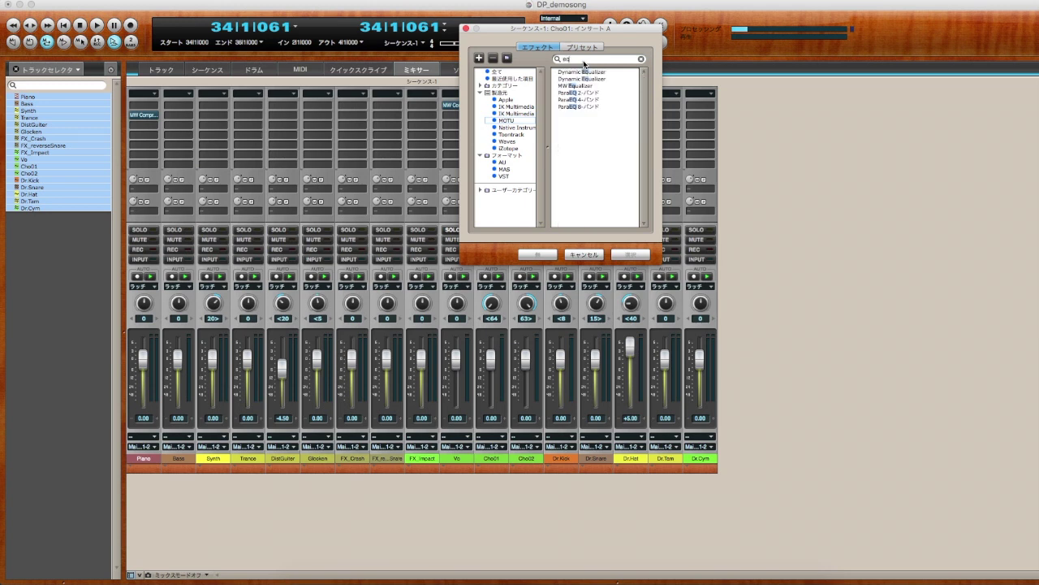
click(603, 101)
click(630, 255)
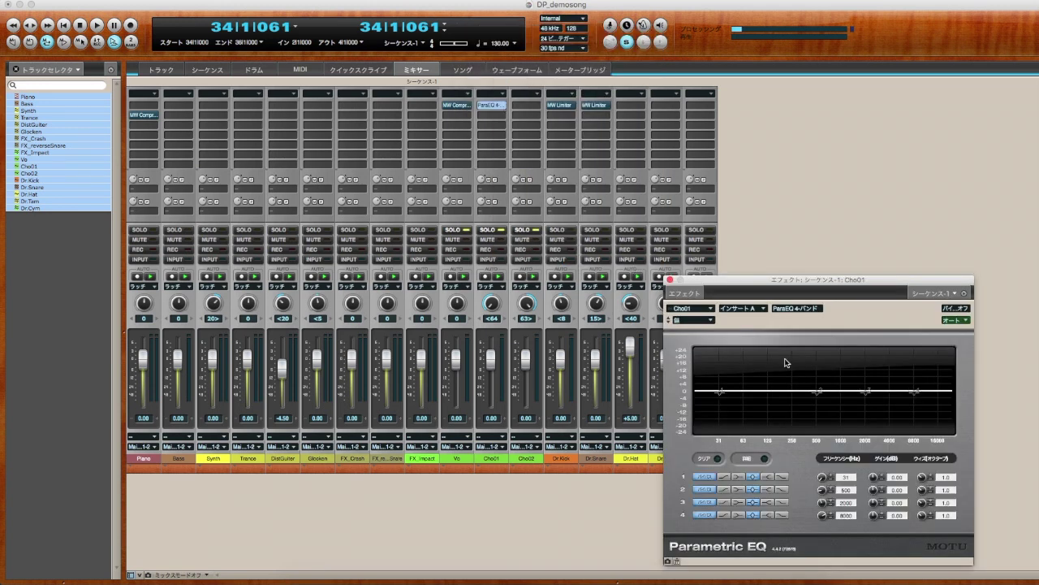
Activate all four bands of the Cho01 equalizer and boost the fourth band by 7.7 dB at 11223 Hz.
click(704, 477)
click(704, 489)
click(704, 502)
click(703, 514)
drag(915, 391, 927, 382)
drag(745, 293, 804, 250)
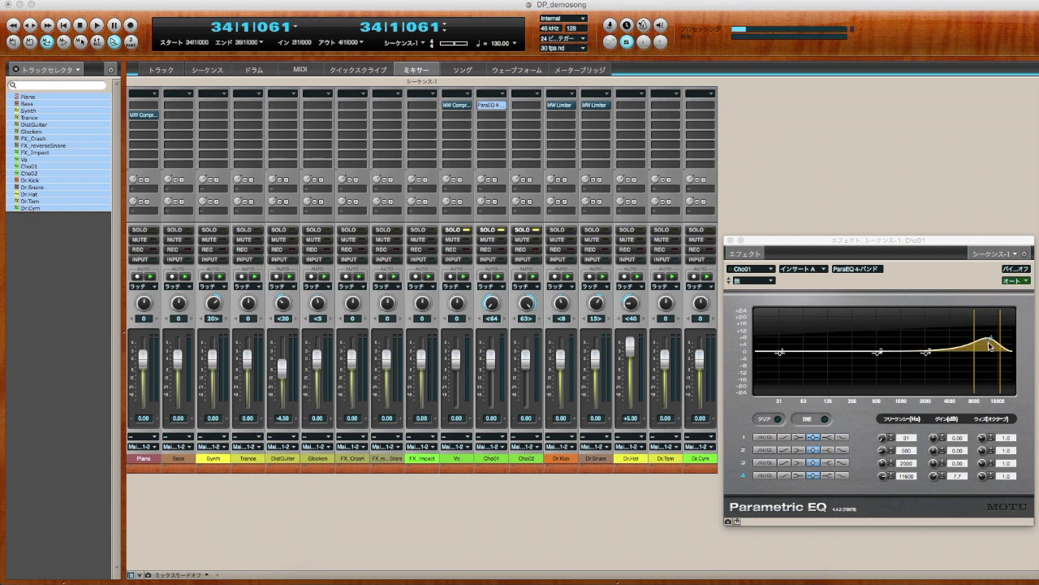
drag(990, 344, 987, 343)
Unsolo Vo and Cho02 and play the equalized Cho01 track on its own.
click(455, 230)
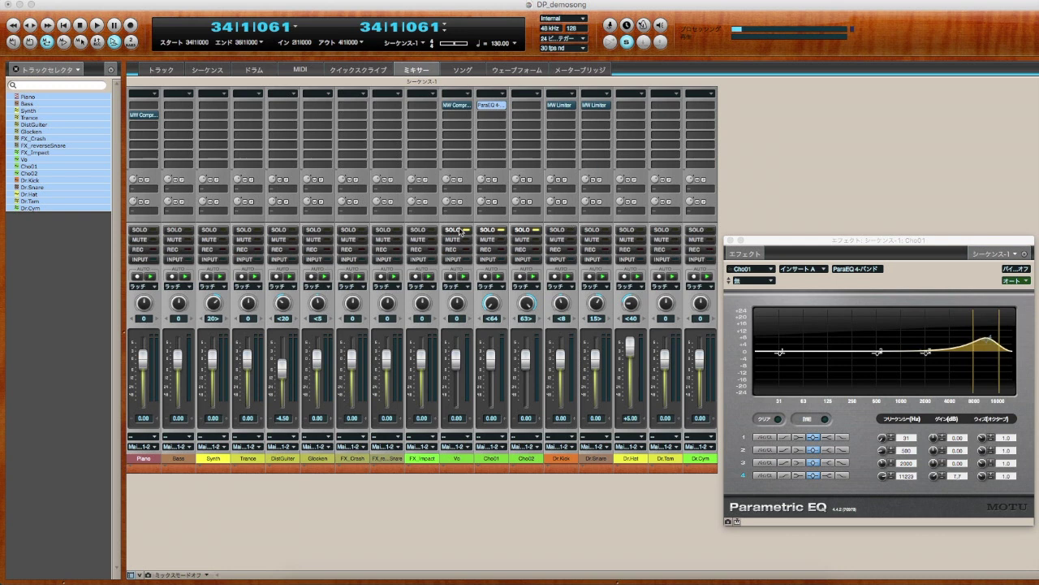
click(521, 231)
key(space)
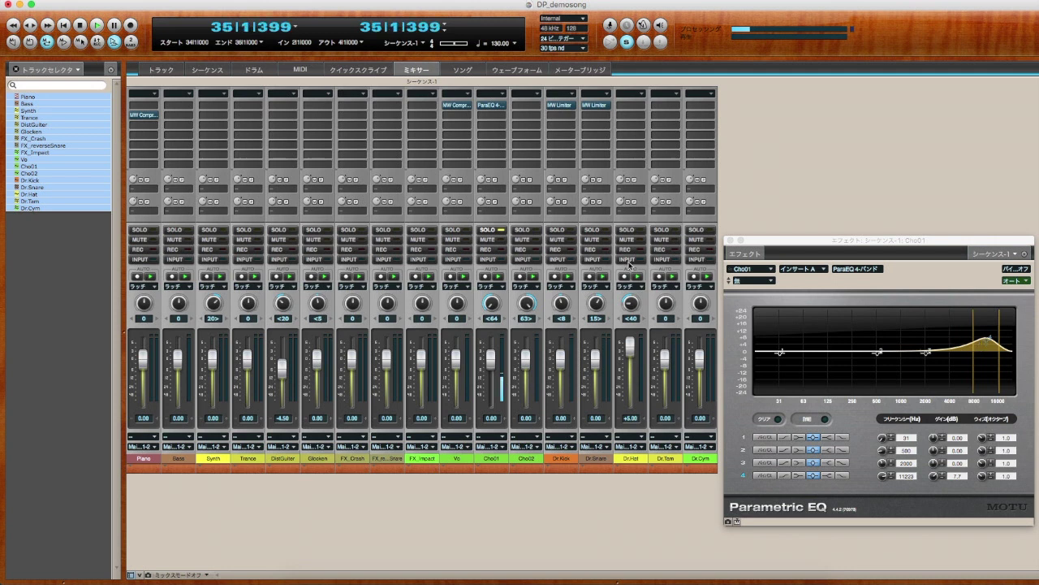
Raise the fourth band of the Cho01 equalizer to 20 dB at 9672 Hz and close its window.
drag(985, 342, 983, 318)
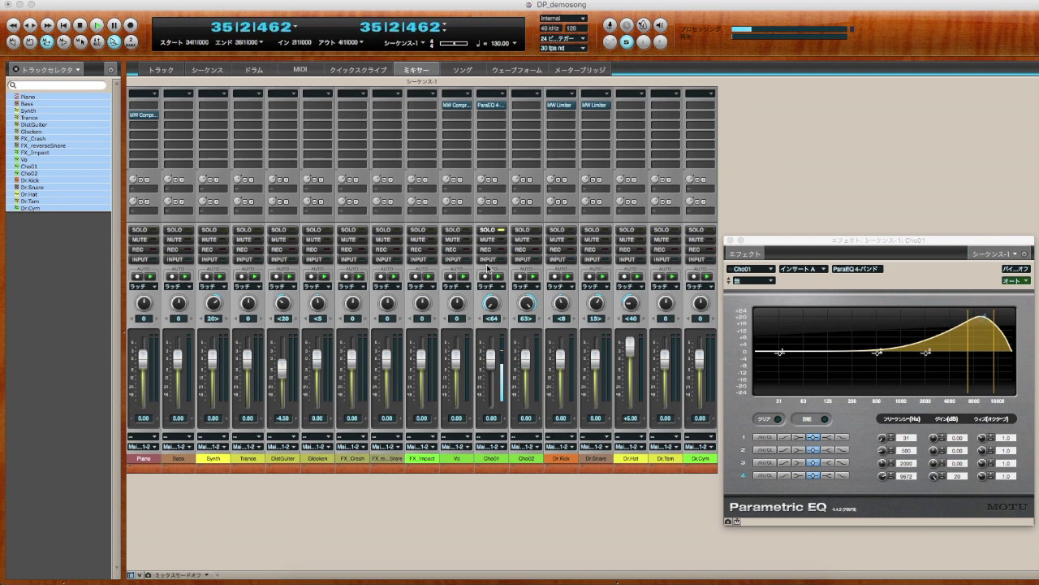
click(730, 241)
Insert the MOTU four-band ParaEQ in the first insert slot of the Cho02 track.
click(528, 107)
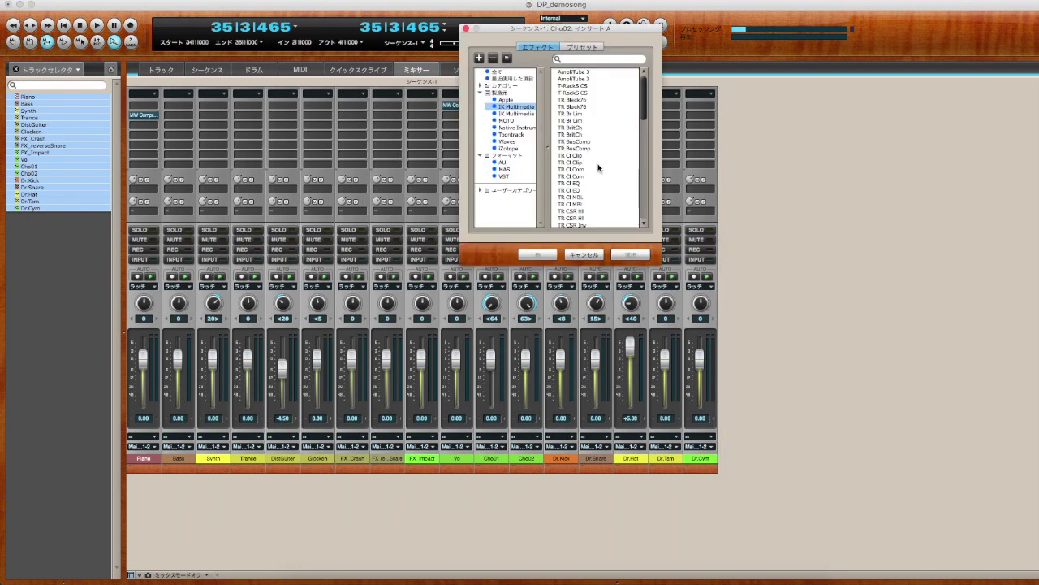
click(511, 120)
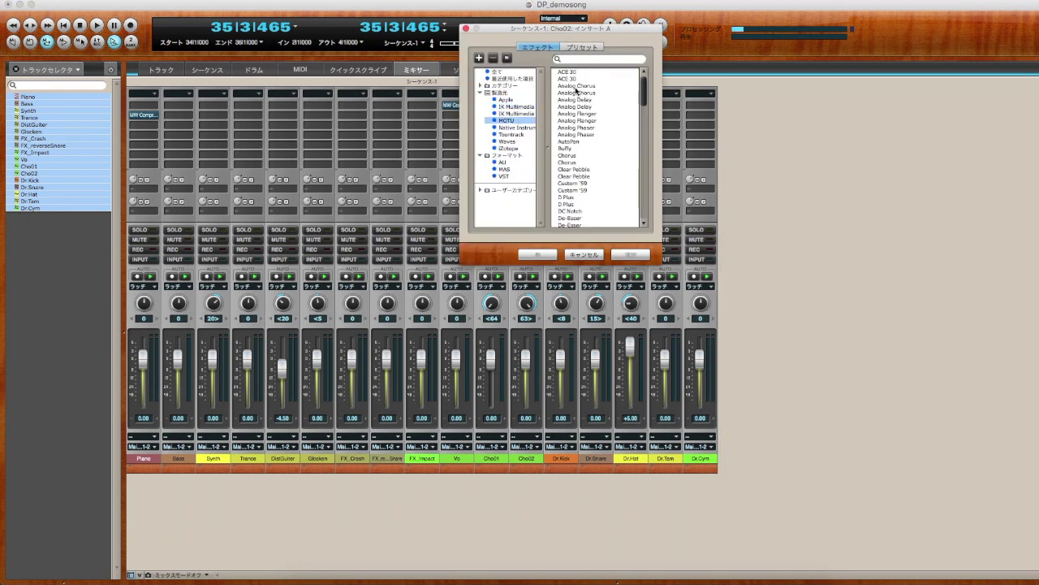
click(583, 60)
text(eq)
double_click(600, 99)
Activate all four bands of the Cho02 equalizer and boost the fourth band by 20 dB at 8199 Hz.
drag(767, 441, 767, 475)
drag(976, 355, 978, 313)
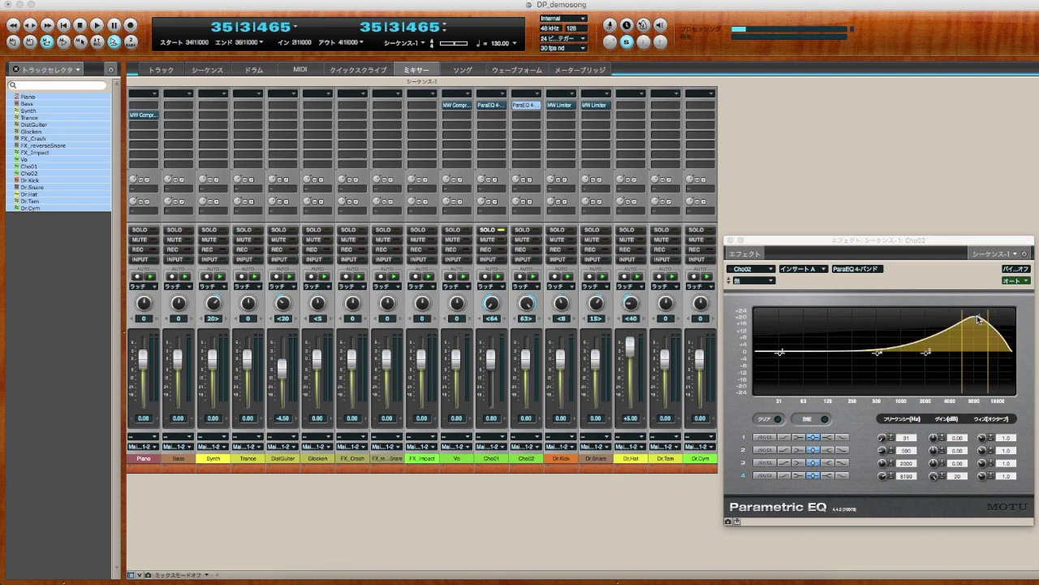
click(730, 241)
Unsolo Cho01 and play back only the Vo, Cho01 and Cho02 tracks from about measure 33 in the track overview.
click(498, 232)
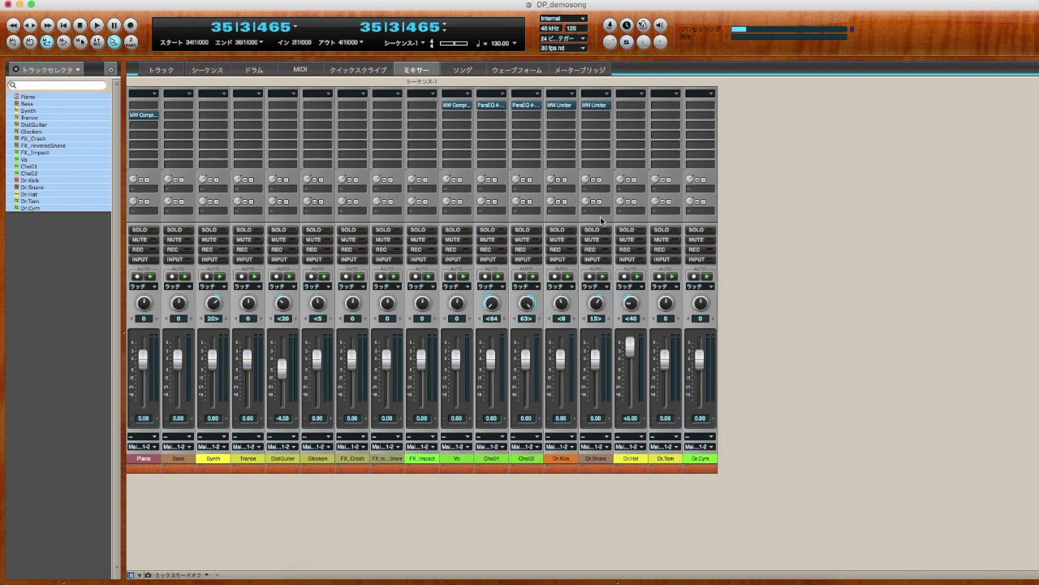
click(160, 69)
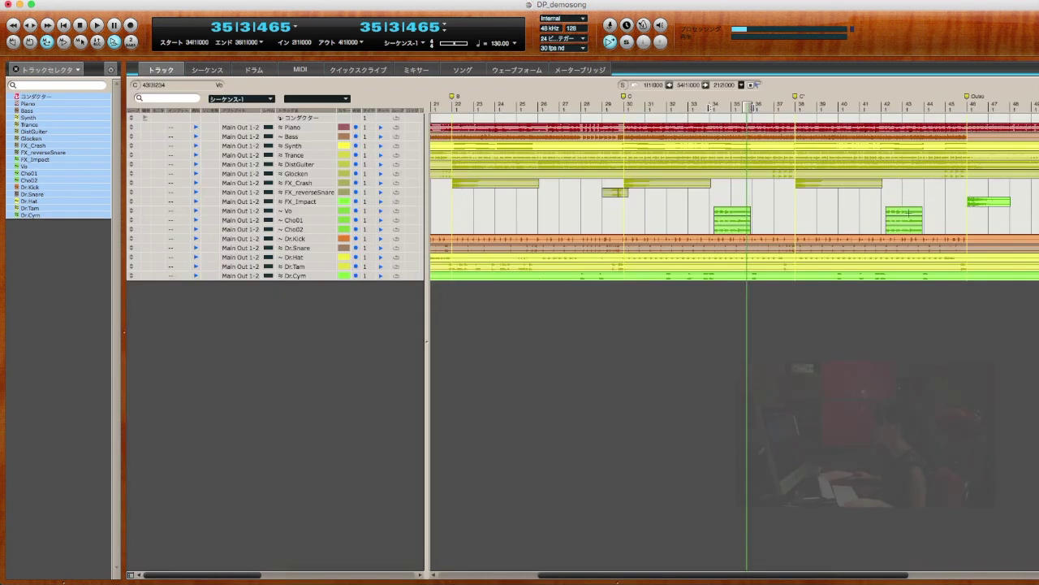
click(703, 106)
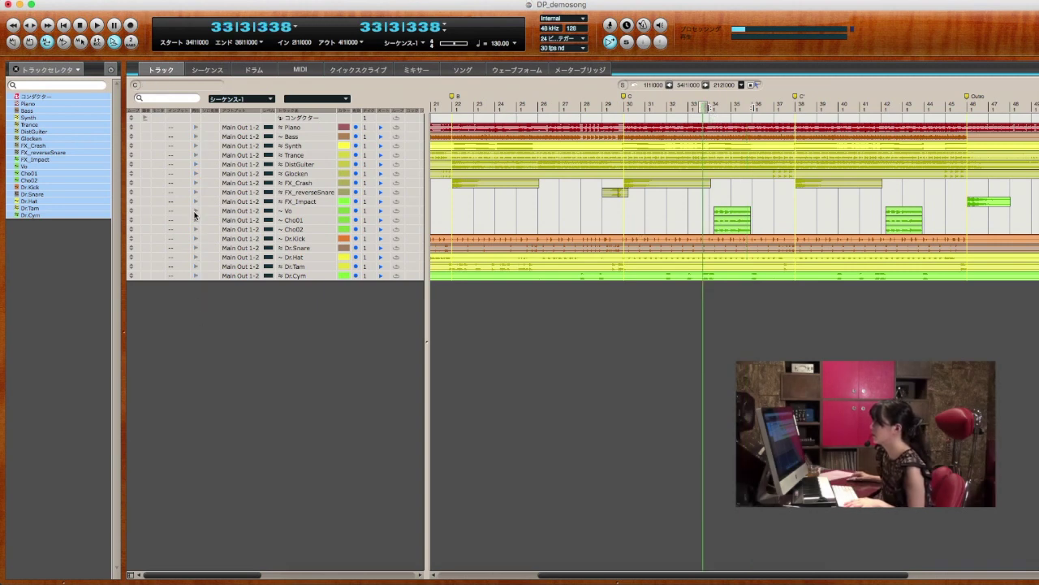
key(space)
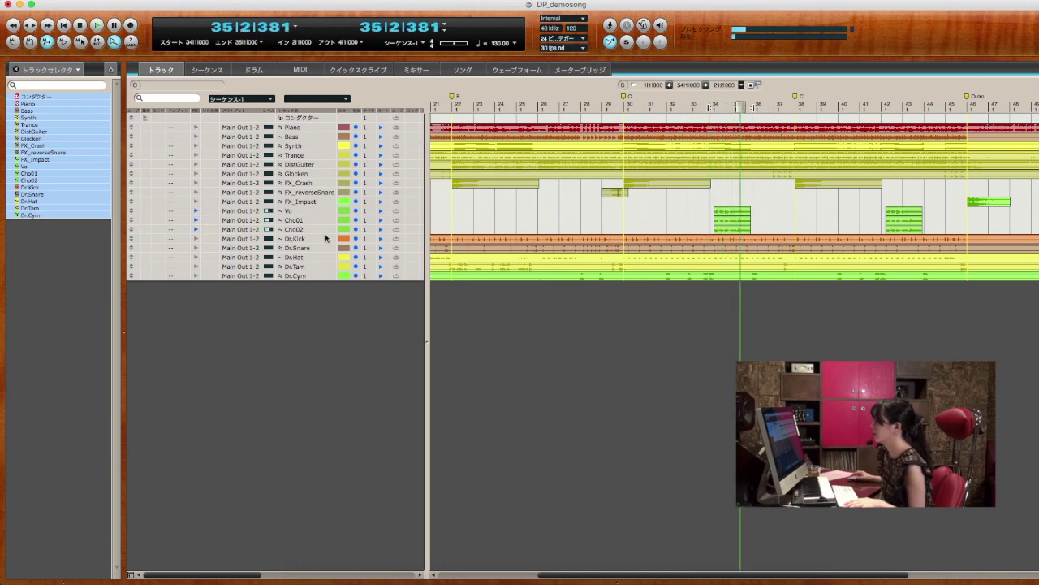
key(space)
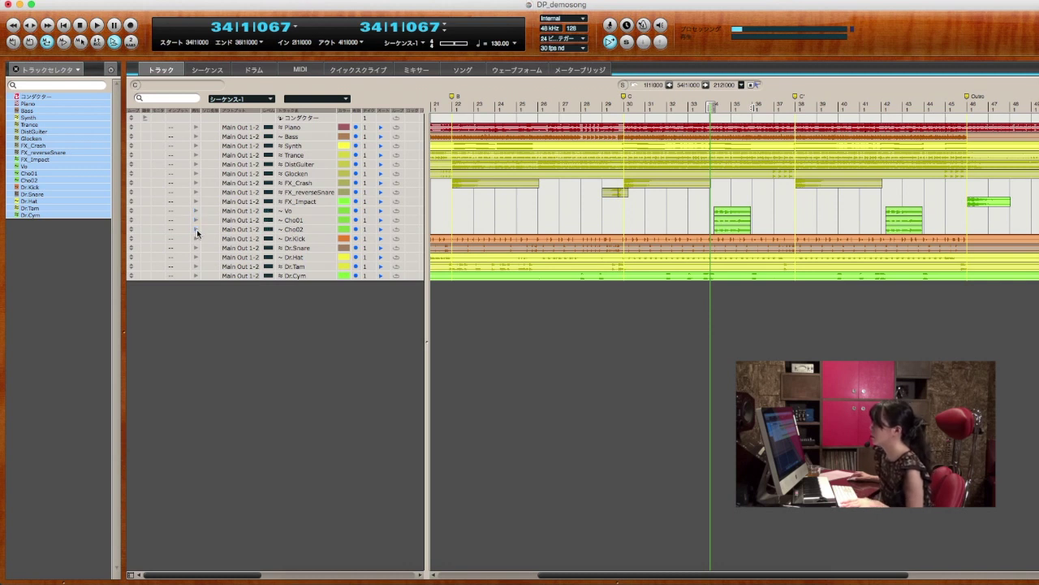
Play-enable all tracks again and play the song from measure 30.
drag(195, 130, 196, 295)
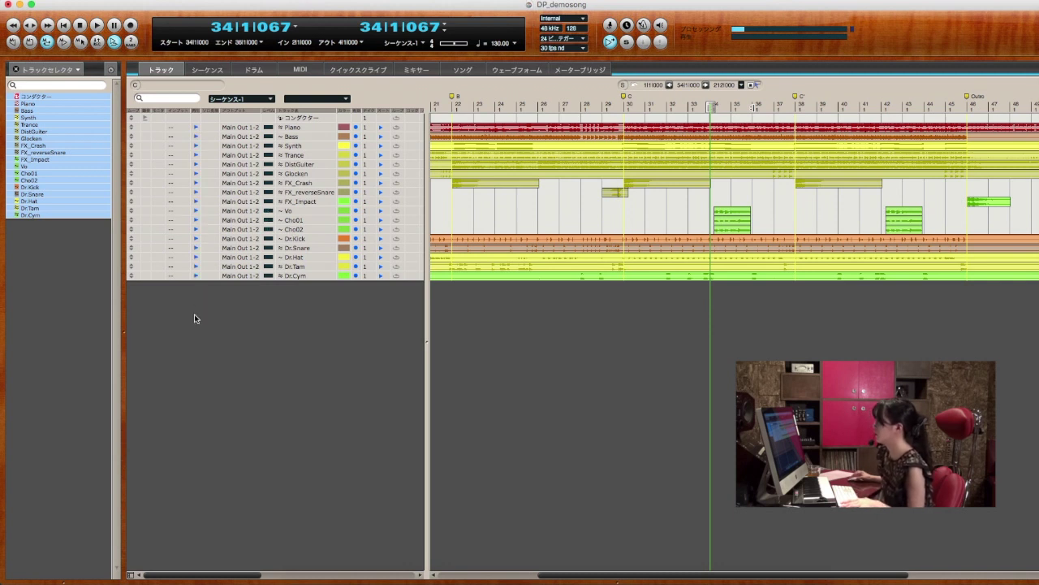
key(KP_Equal)
text(30)
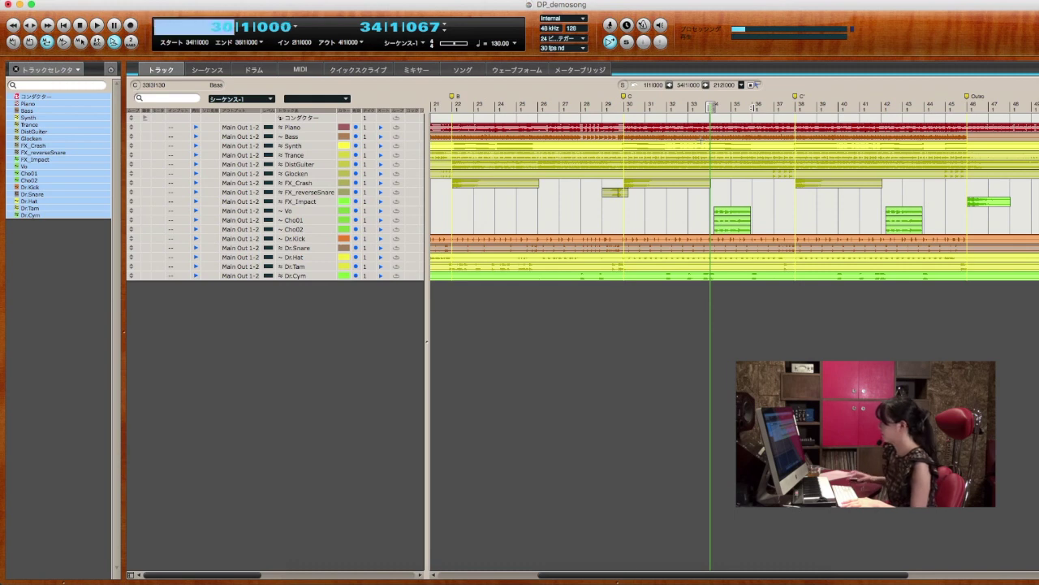
key(Return)
key(space)
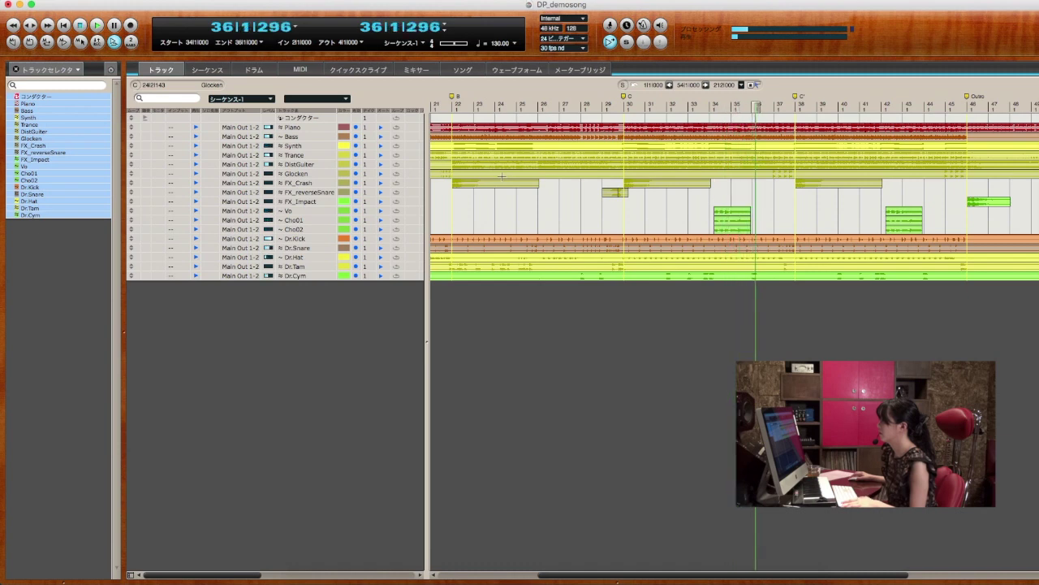
Create the track group グループ-2 linking the volume faders of all tracks except Vo, Cho01 and Cho02.
click(416, 70)
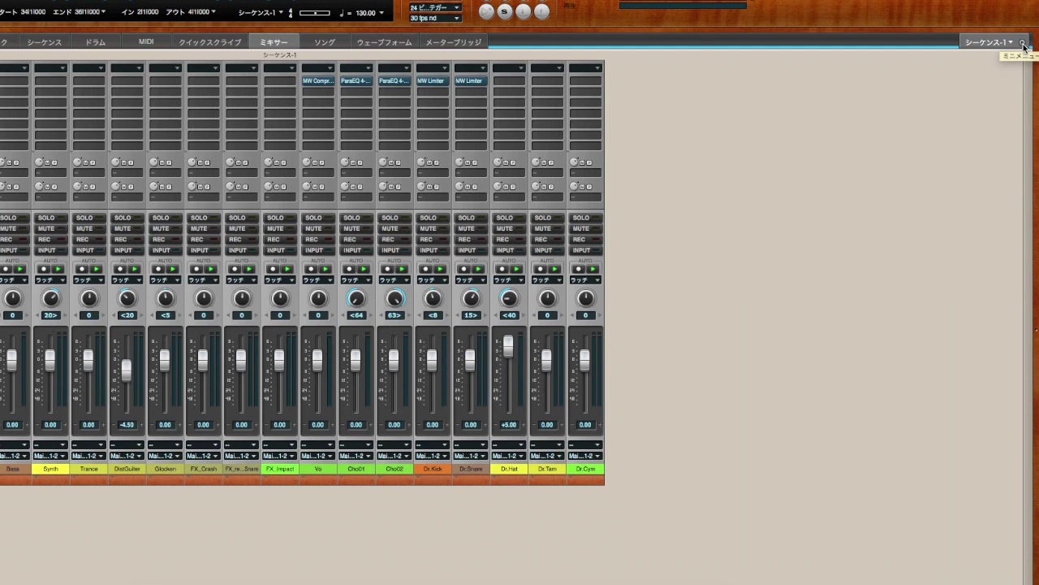
click(1024, 45)
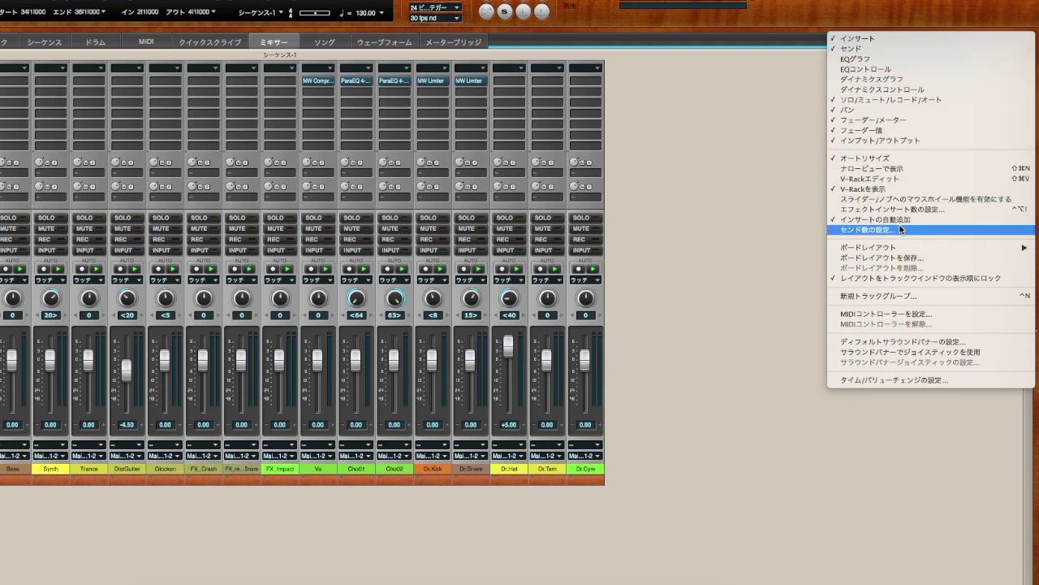
click(922, 297)
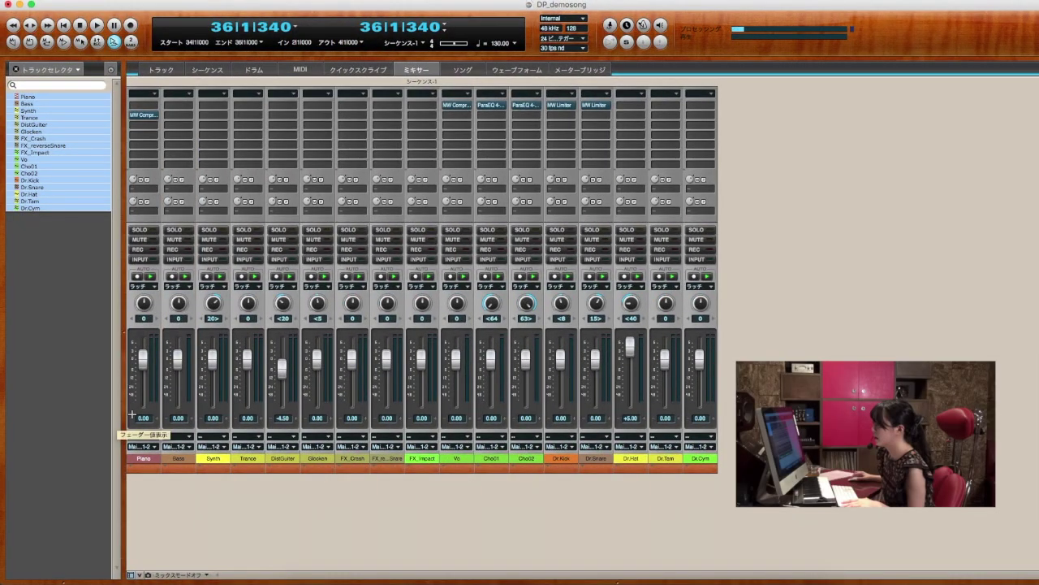
click(134, 410)
shift+click(167, 410)
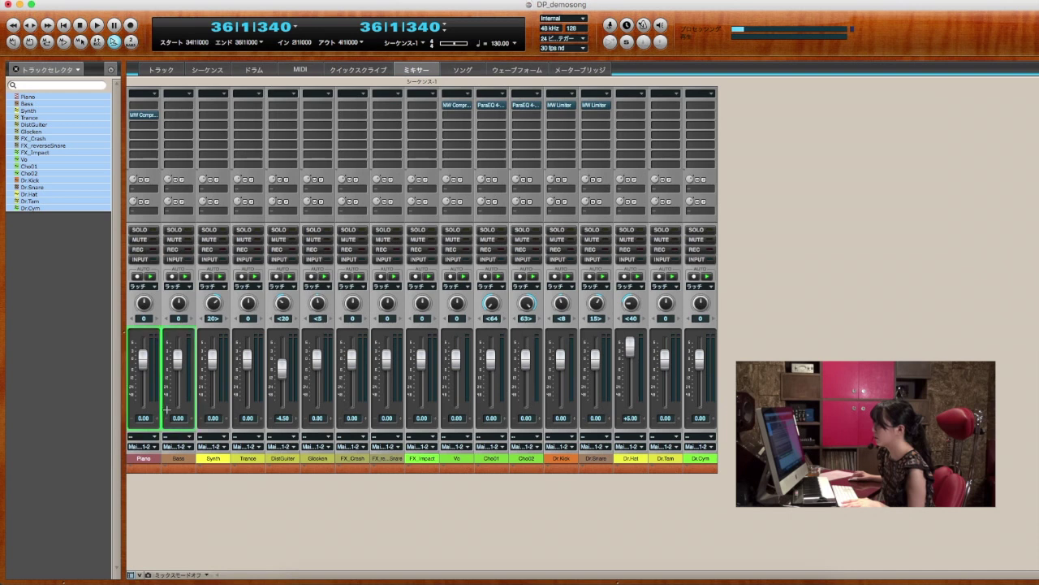
shift+click(236, 407)
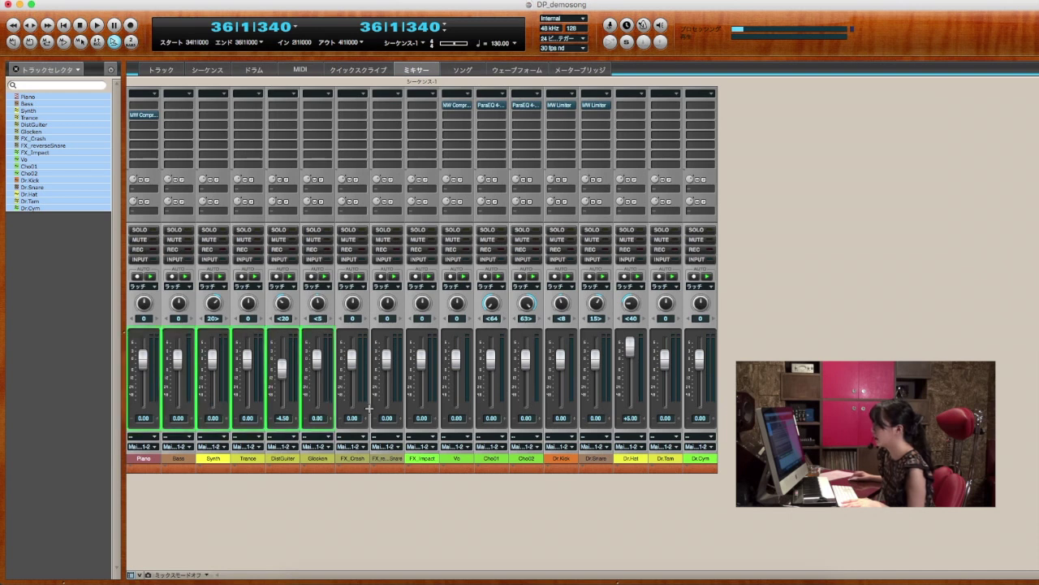
shift+click(386, 409)
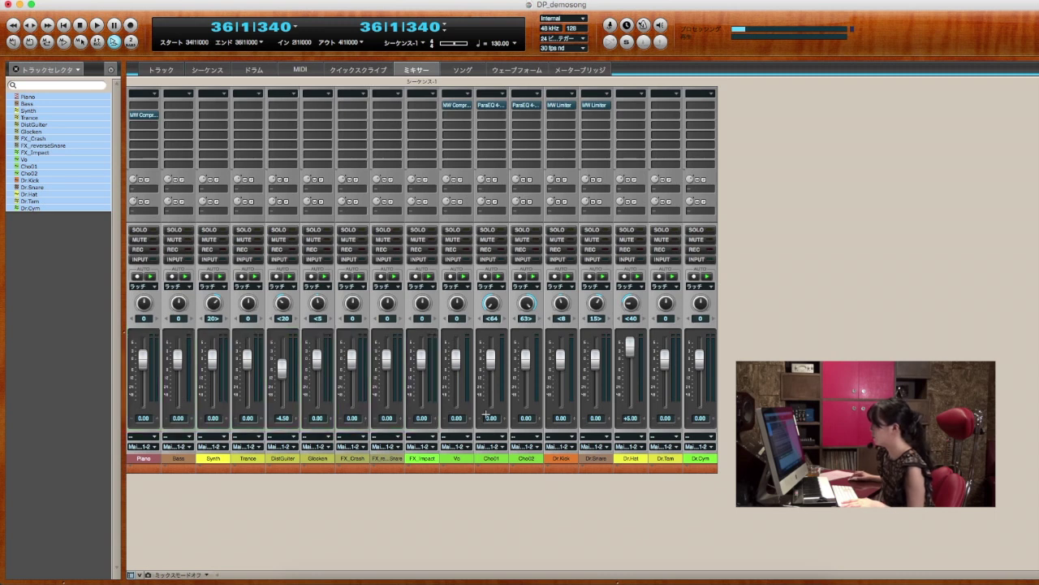
super+click(557, 410)
super+click(693, 404)
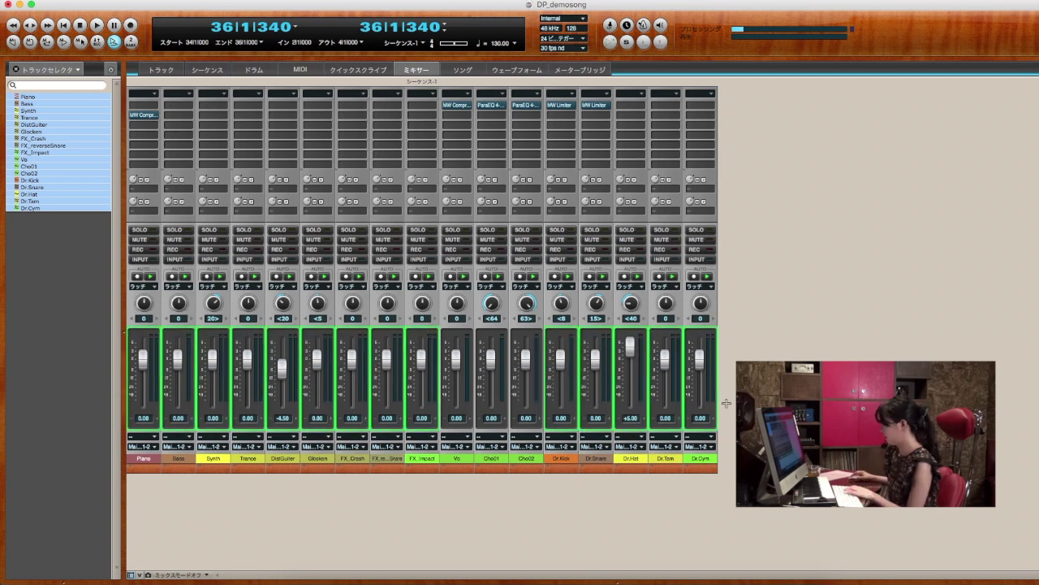
key(super+g)
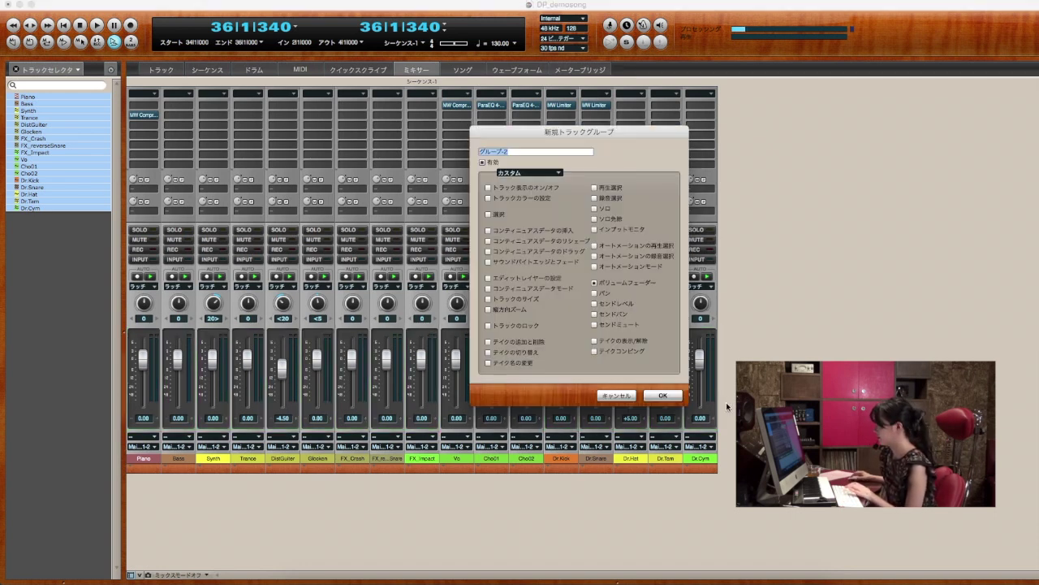
click(665, 397)
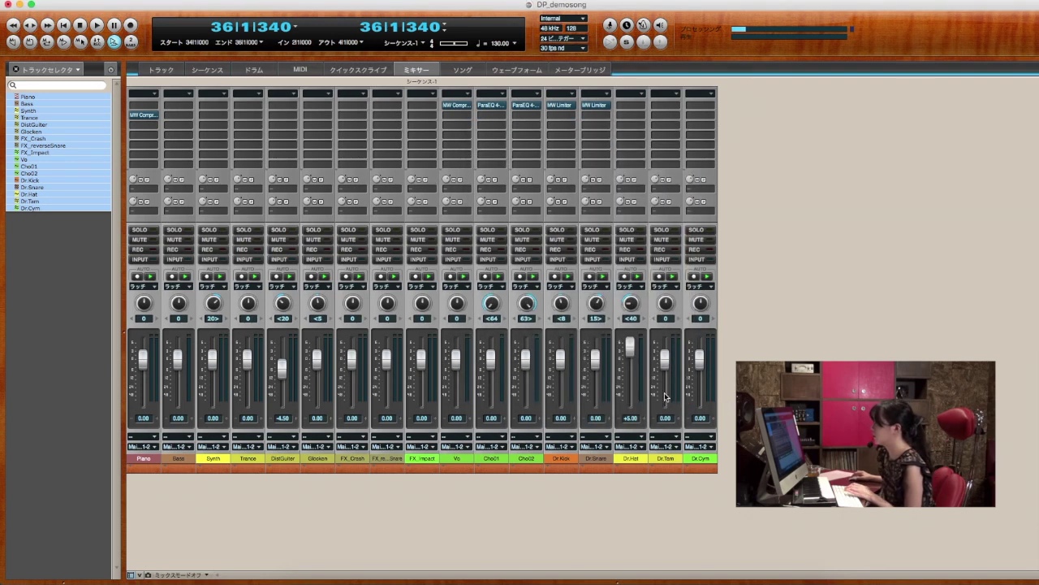
Show the track groups list in the sidebar and lower the grouped faders together, bringing Piano to -3.50.
click(56, 71)
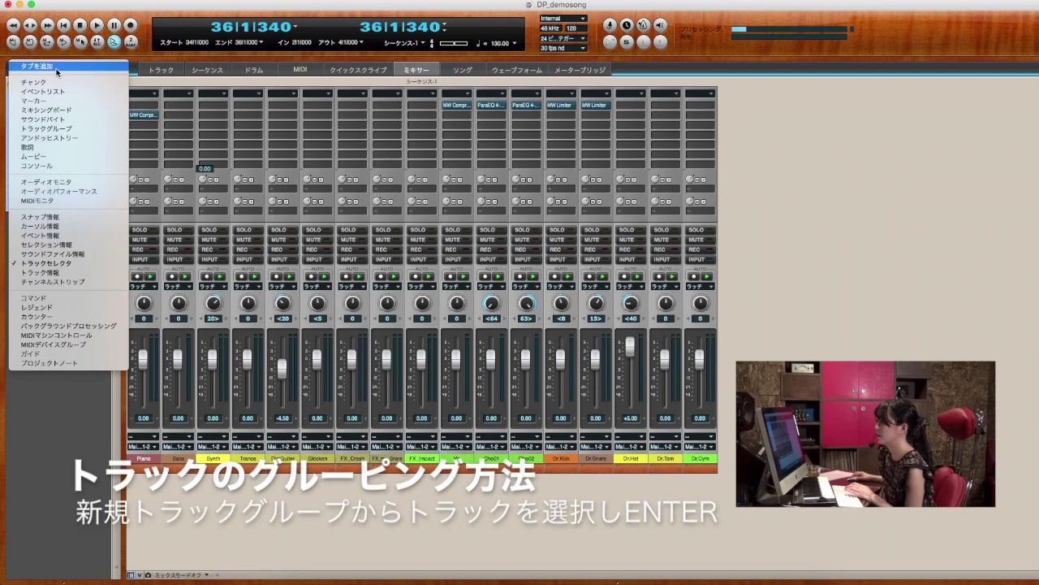
click(31, 401)
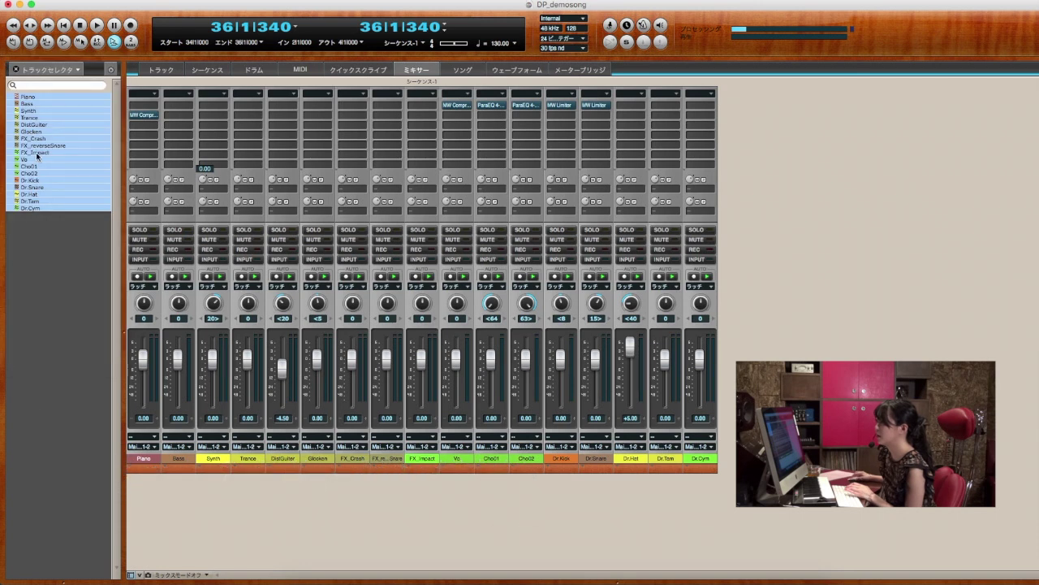
click(44, 70)
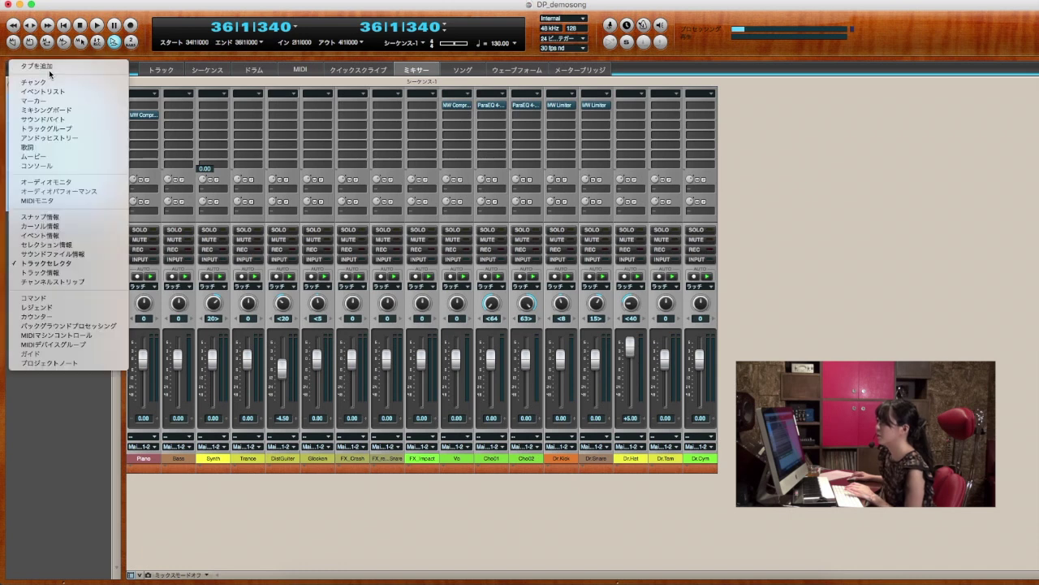
click(73, 129)
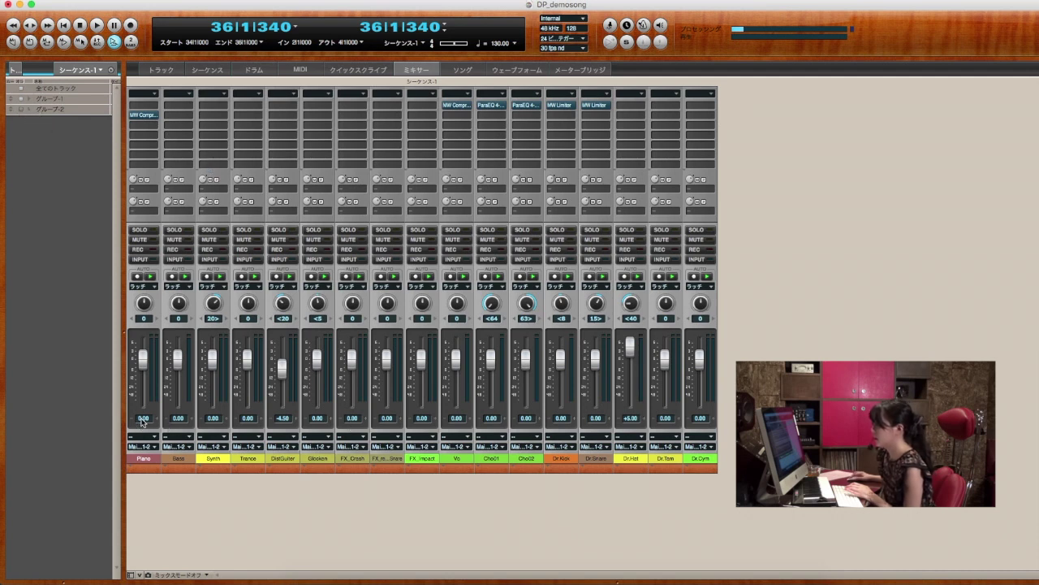
drag(139, 367, 139, 372)
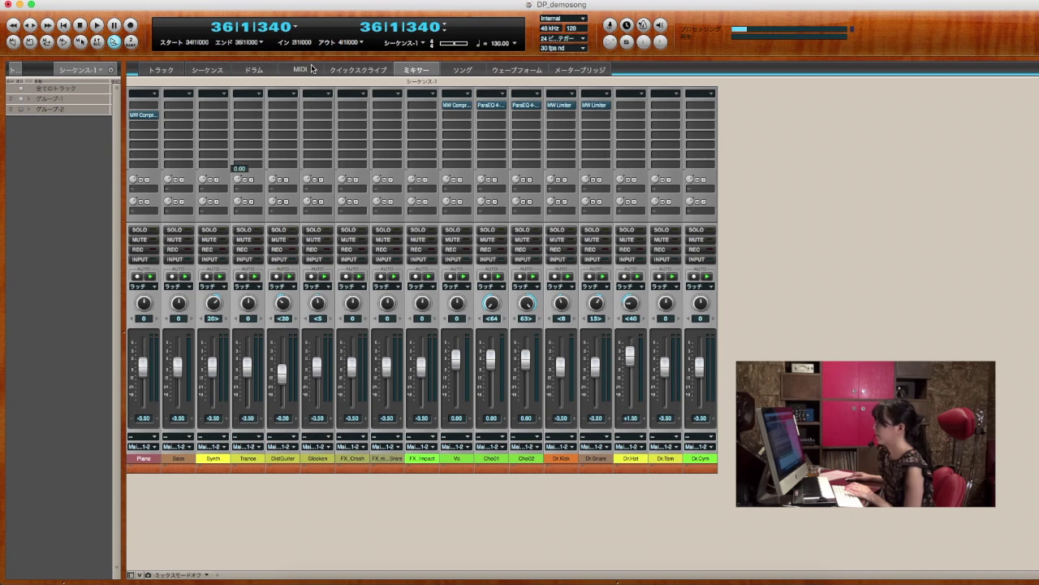
Play the rebalanced song from measure 30 in the track overview to check the vocals against the lowered tracks.
click(173, 69)
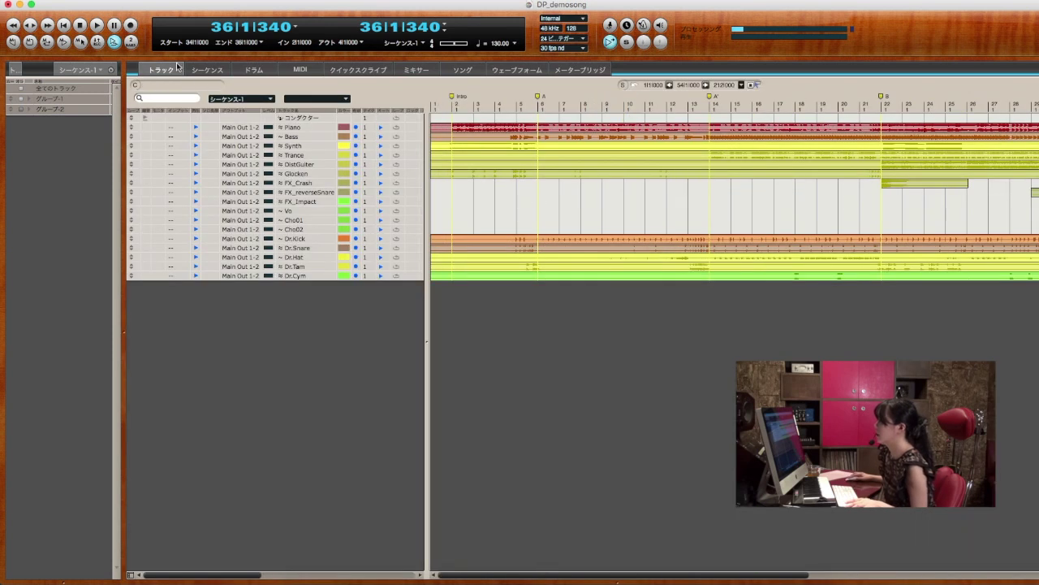
click(418, 70)
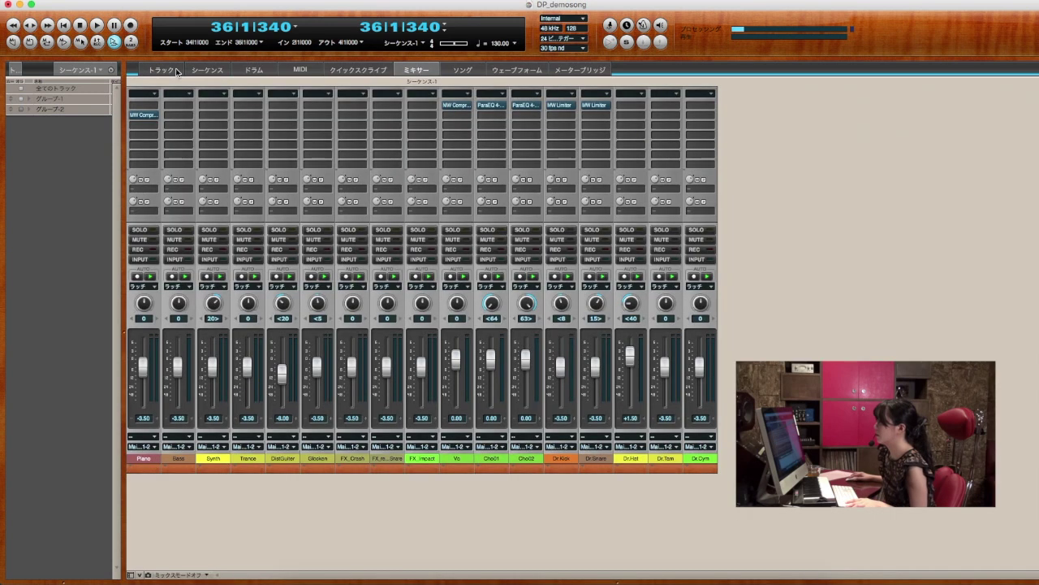
click(165, 71)
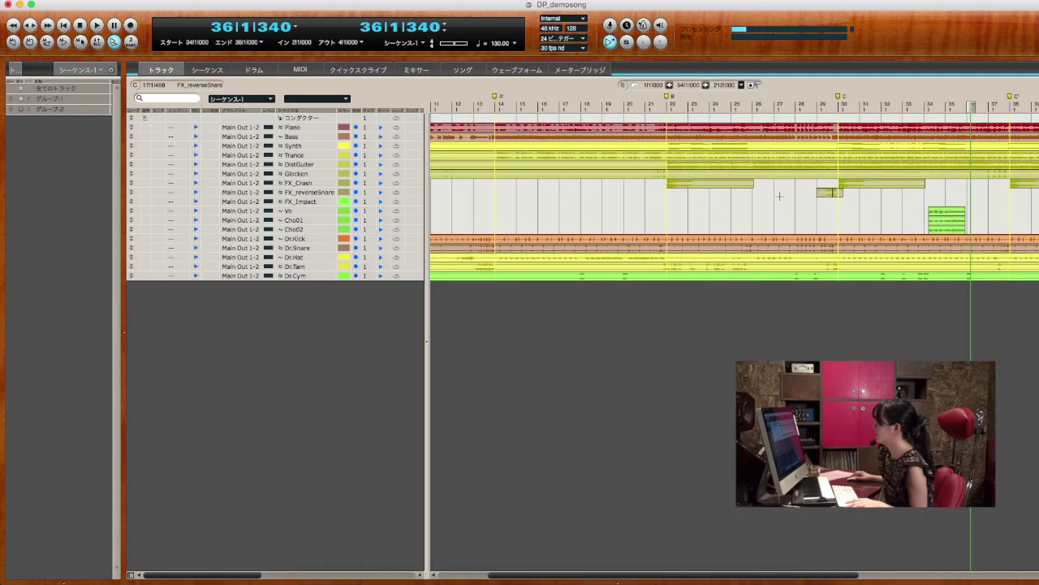
key(KP_Equal)
text(30)
key(Return)
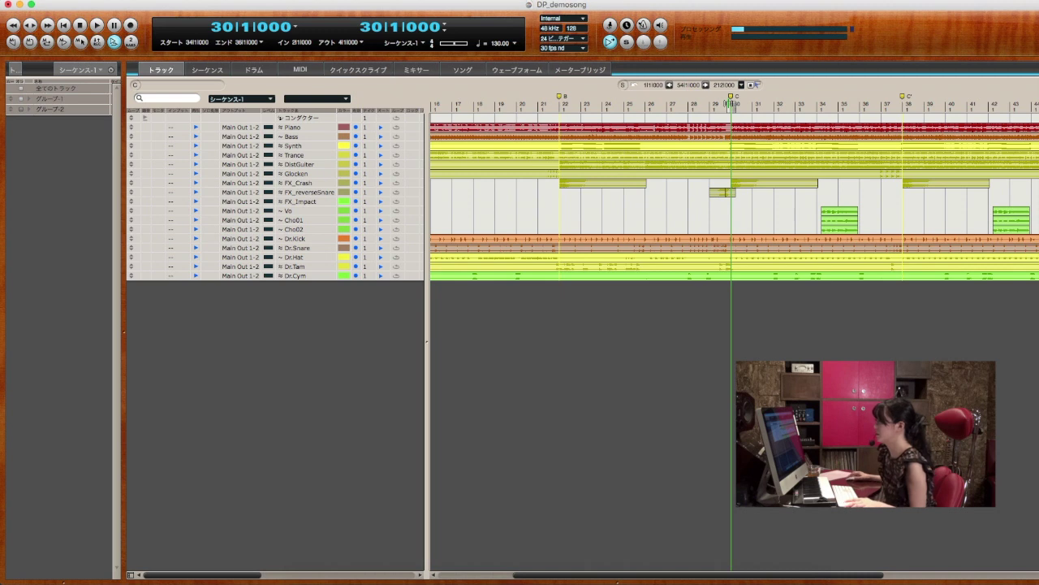
key(space)
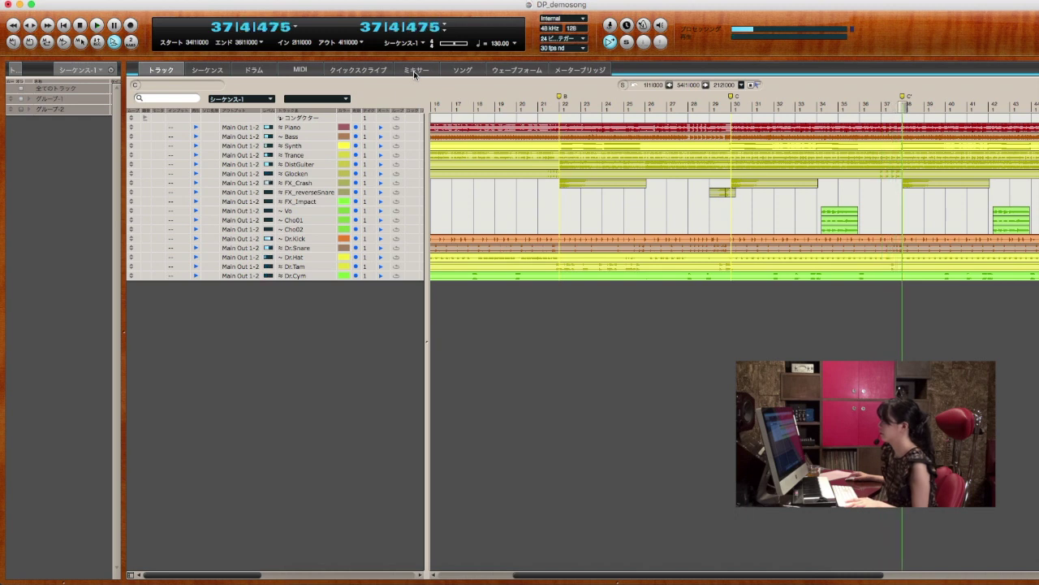
Play-disable every track except Glocken and play it alone from about measure 21.
click(416, 71)
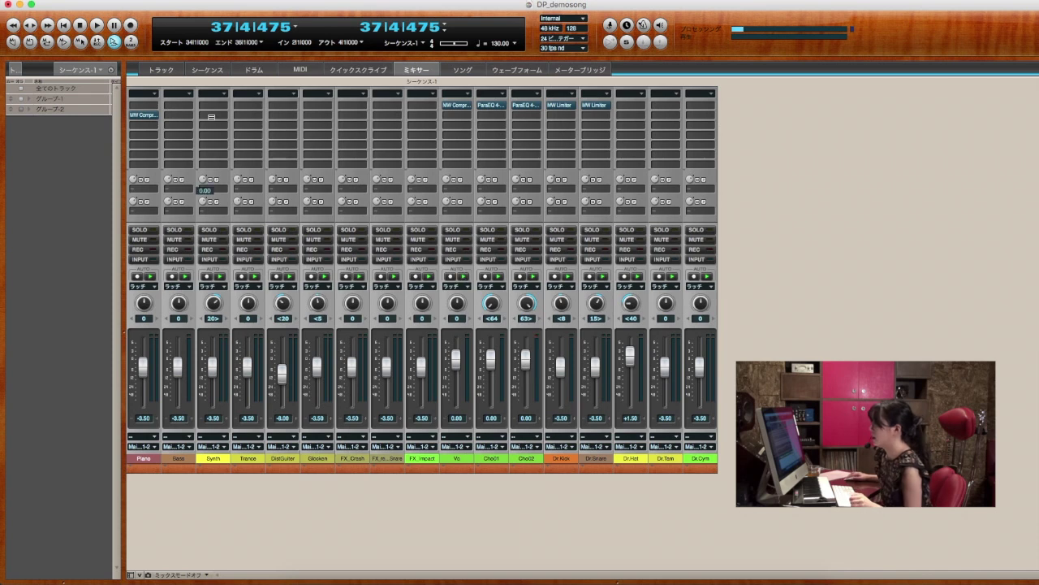
click(161, 70)
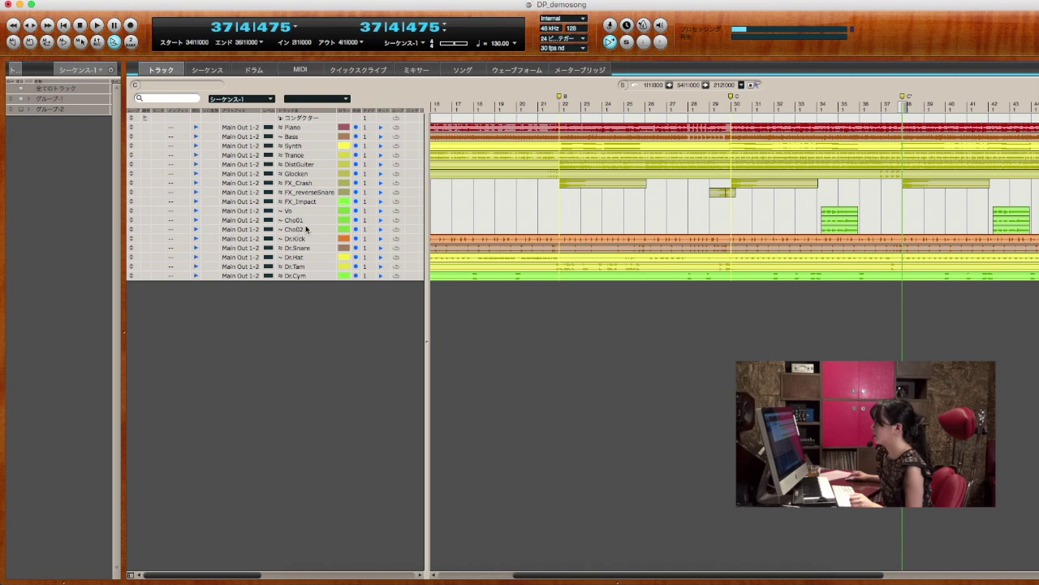
drag(196, 186, 202, 321)
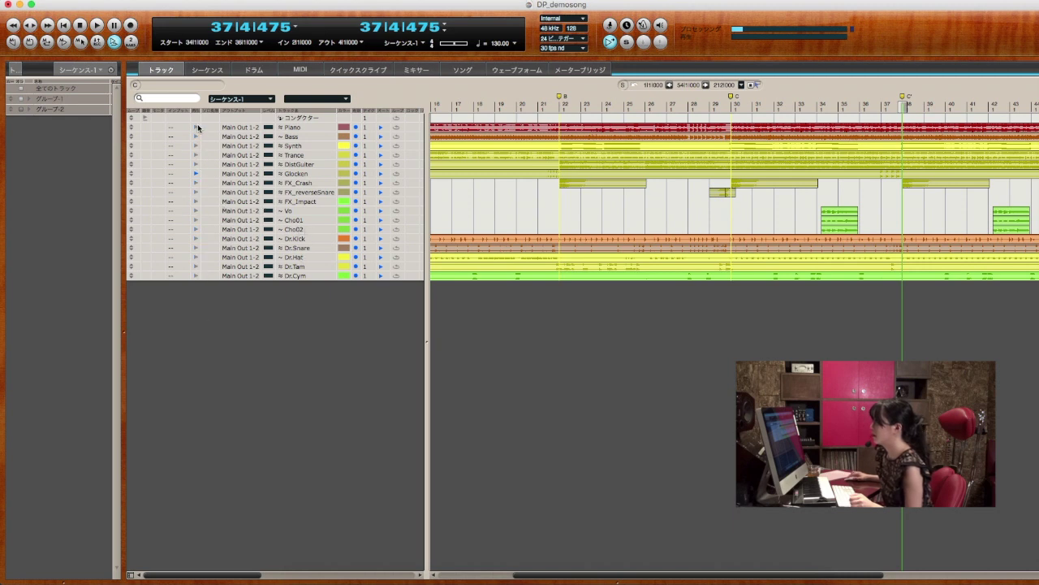
click(529, 105)
key(space)
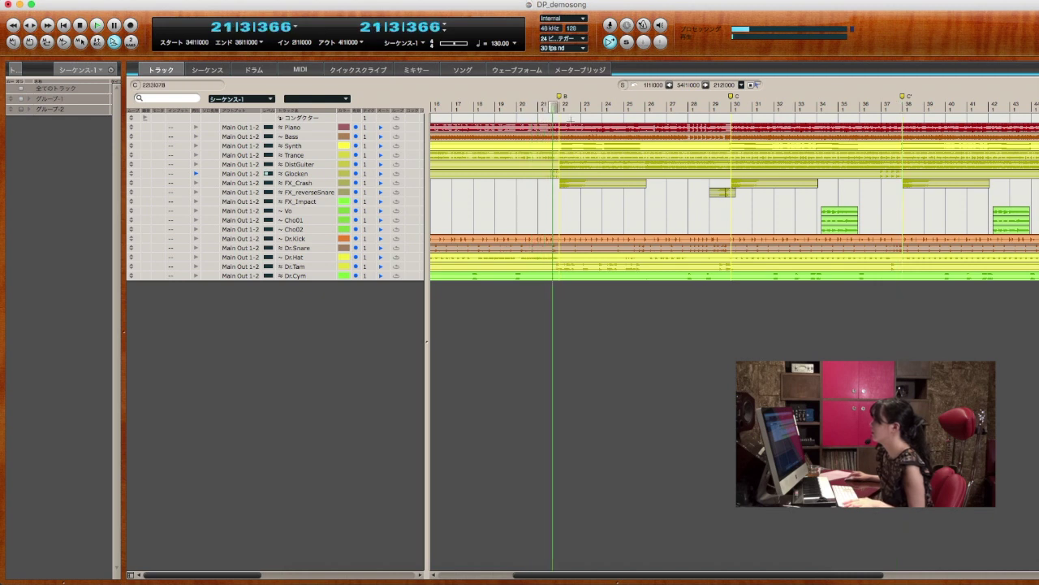
Turn on Memory Cycle, set the loop from measure 37 to 38, and place the playhead at about measure 36.
click(881, 106)
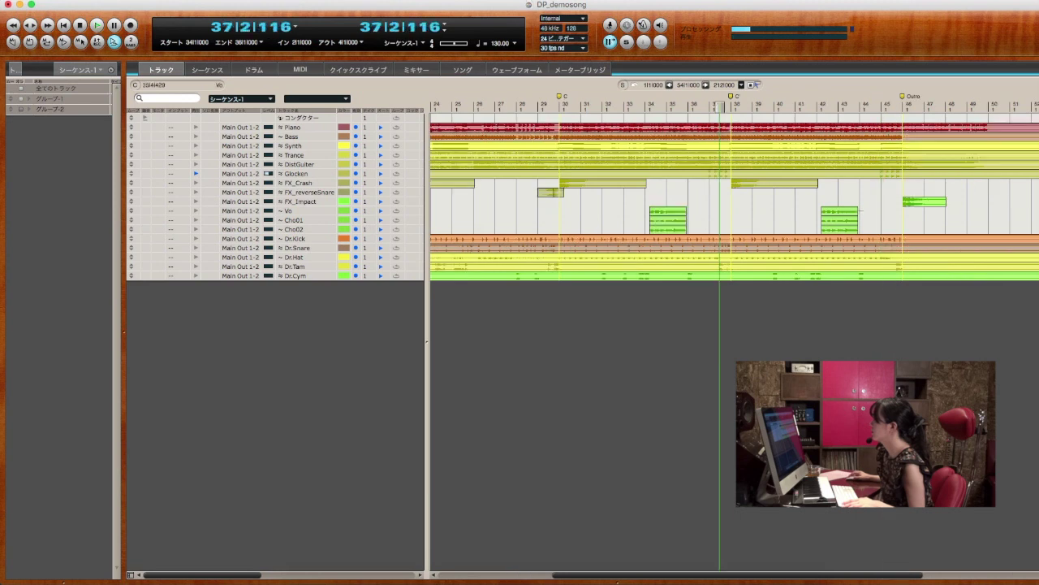
click(47, 41)
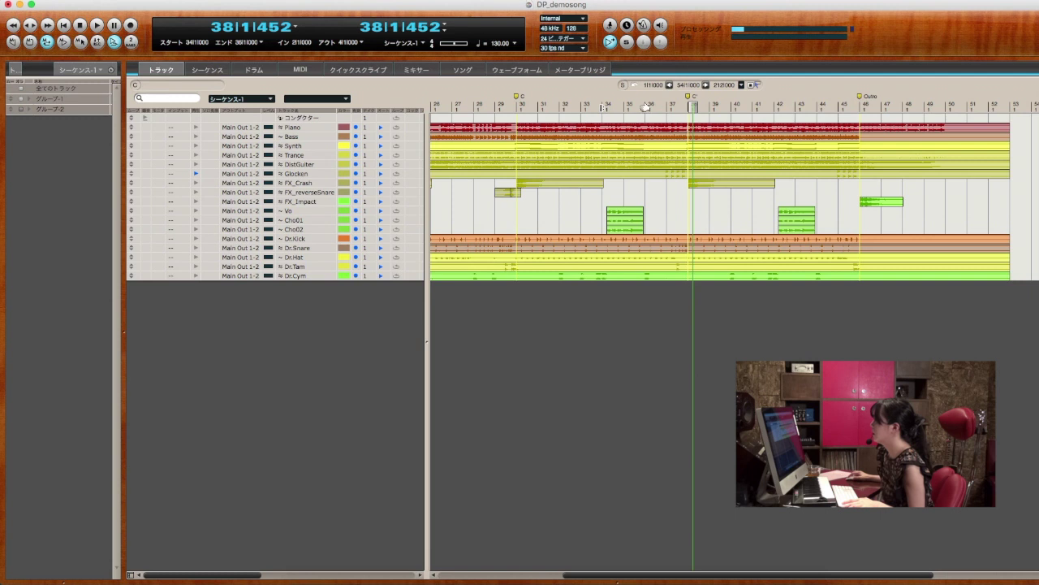
drag(600, 106, 640, 106)
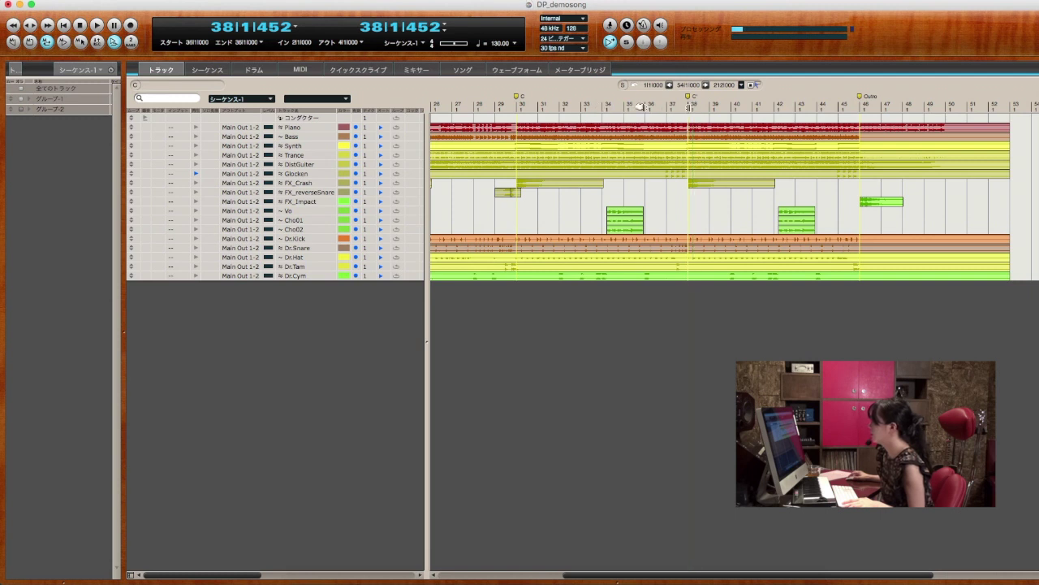
click(653, 106)
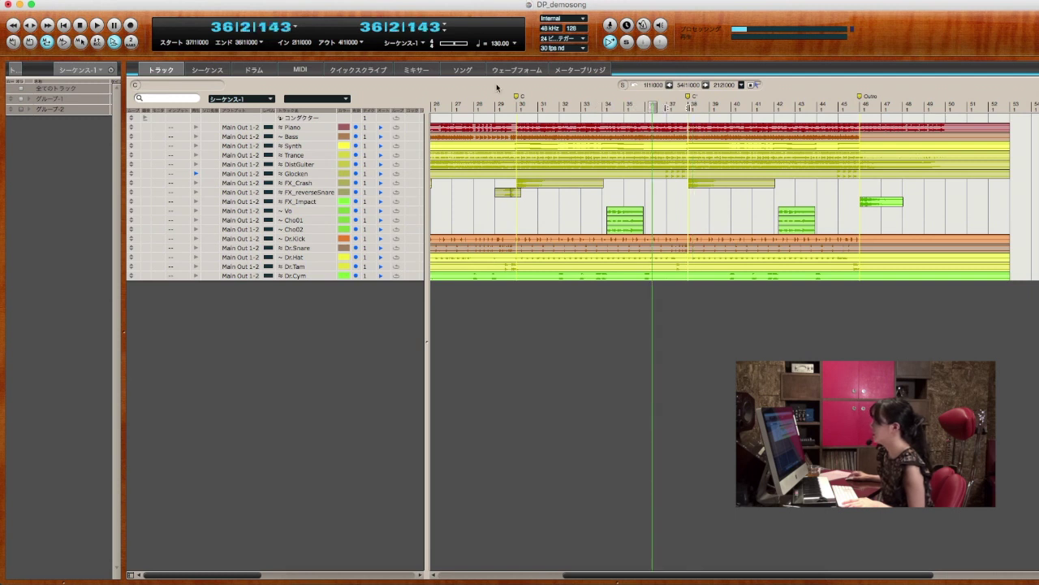
Insert MOTU's ProVerb reverb in insert slot A of the Glocken channel and move its window clear of that channel strip.
click(412, 70)
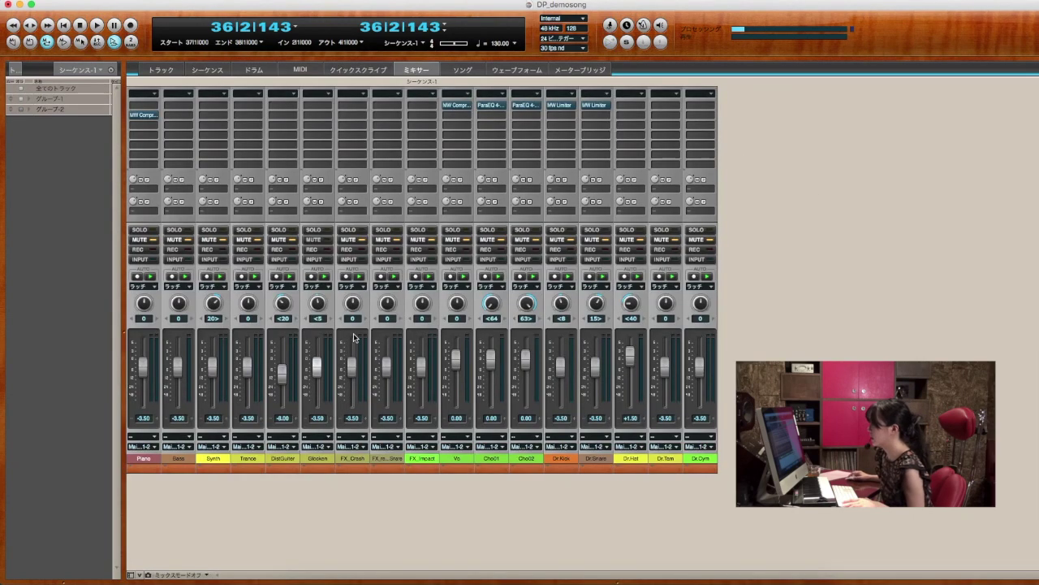
click(317, 107)
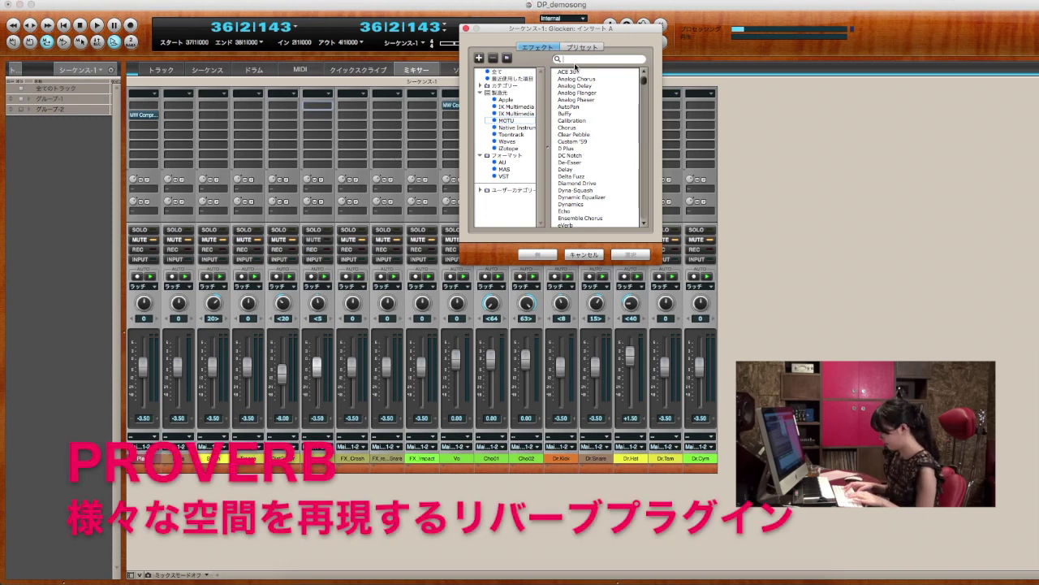
text(prov)
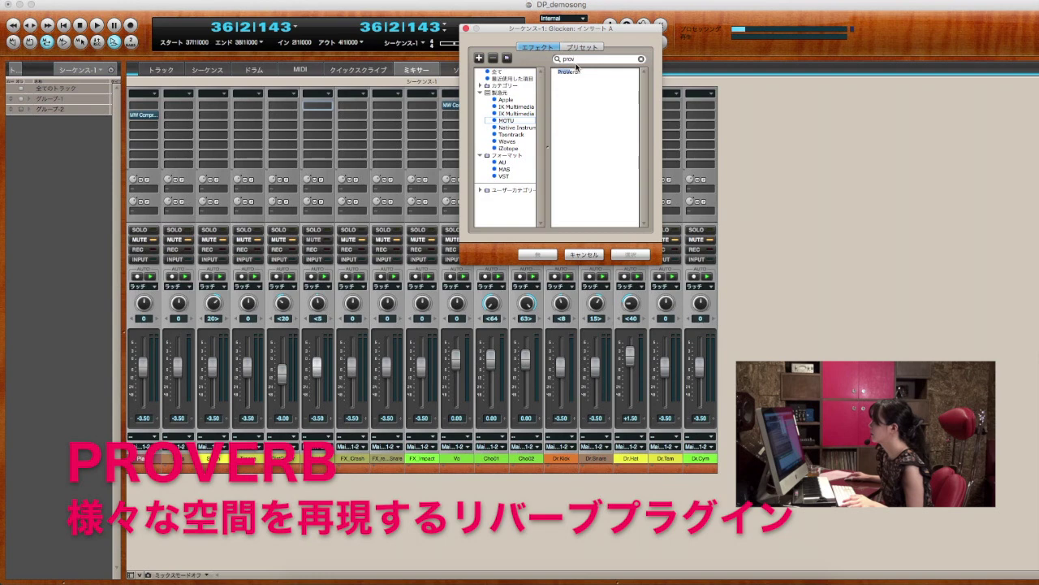
click(586, 71)
double_click(586, 70)
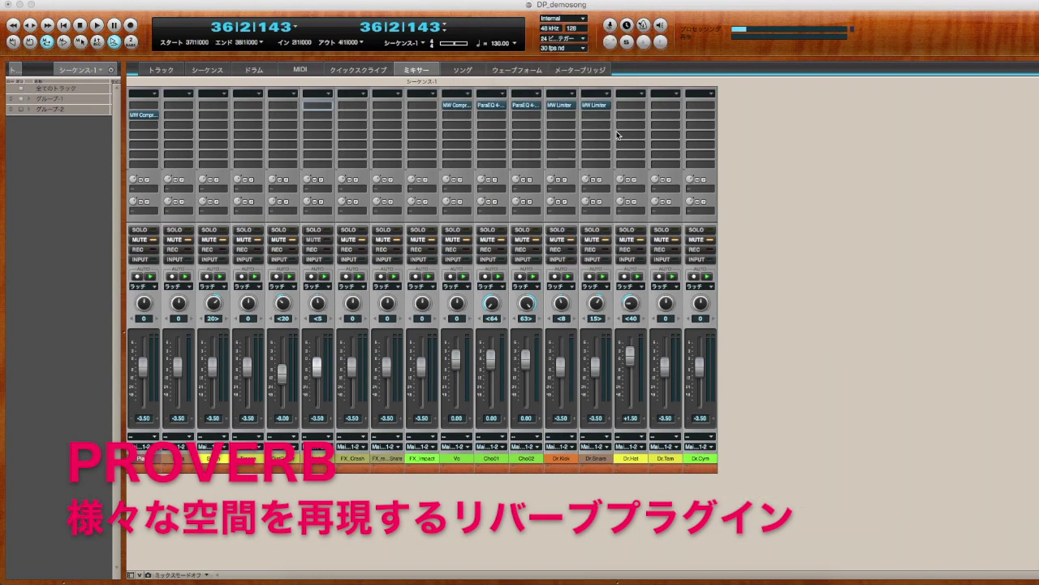
drag(829, 241, 660, 141)
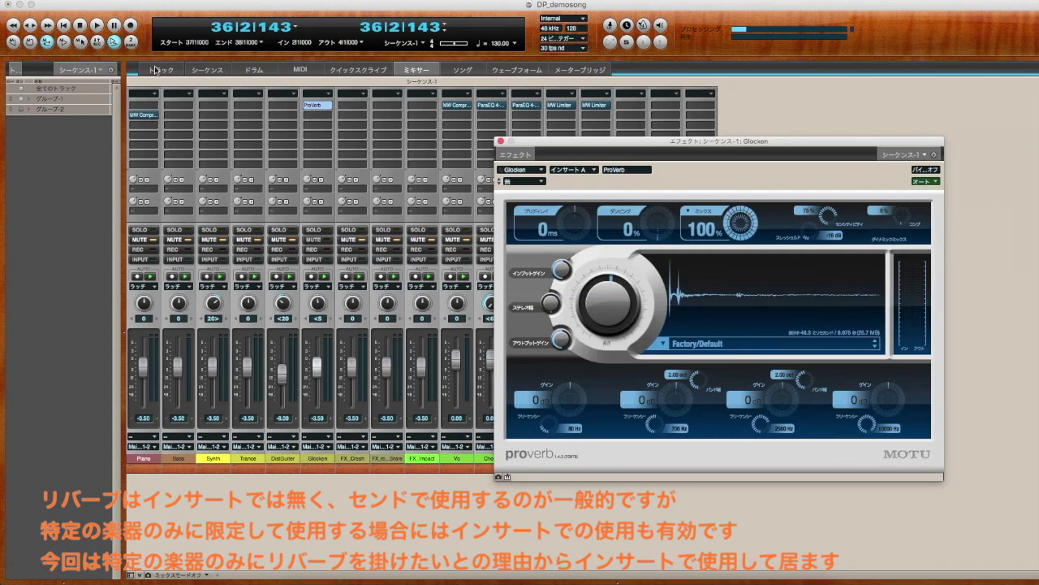
Play Glocken from measure 36 with ProVerb at its default settings, keeping the effect window open over the track overview.
key(space)
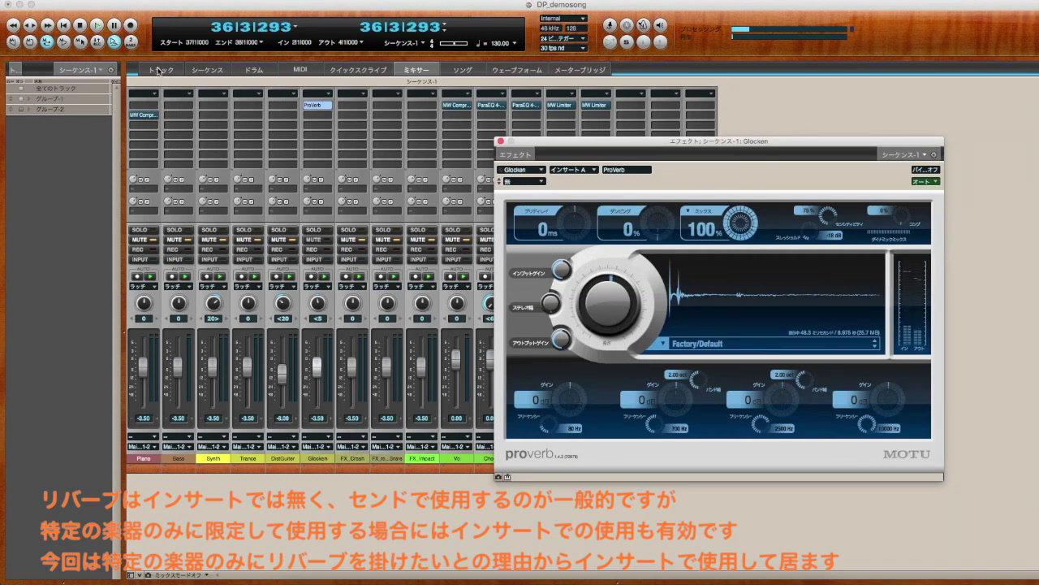
click(159, 71)
drag(727, 138, 717, 186)
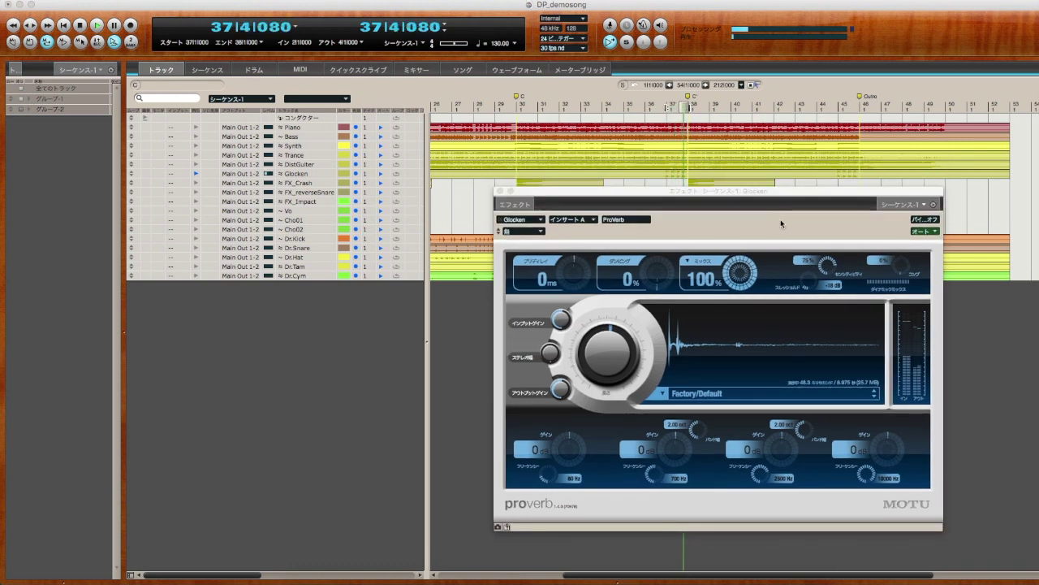
key(space)
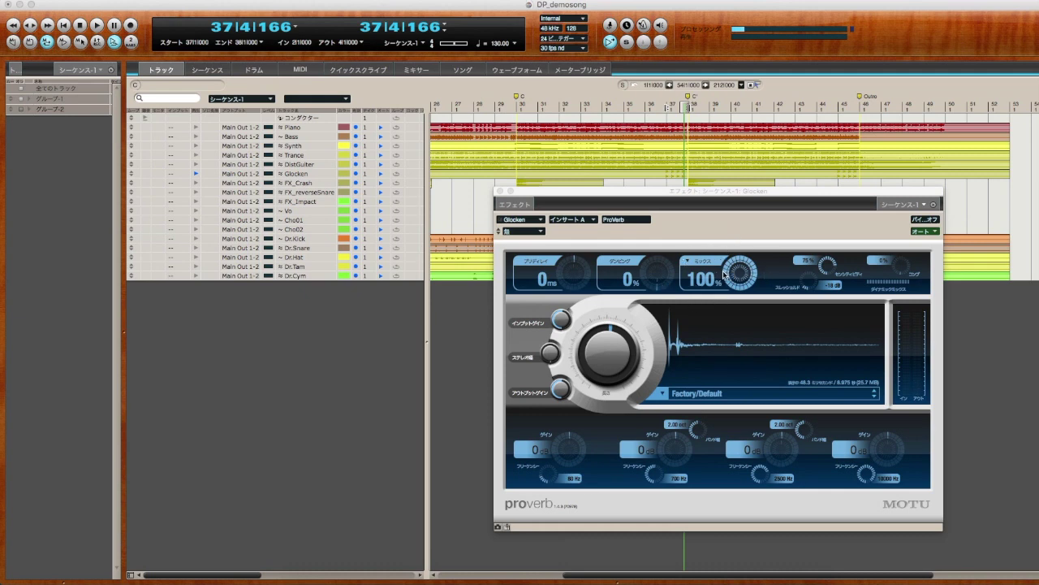
Set ProVerb's mix on Glocken to 25% and audition it around measure 37 before closing the effect window.
drag(738, 273, 739, 325)
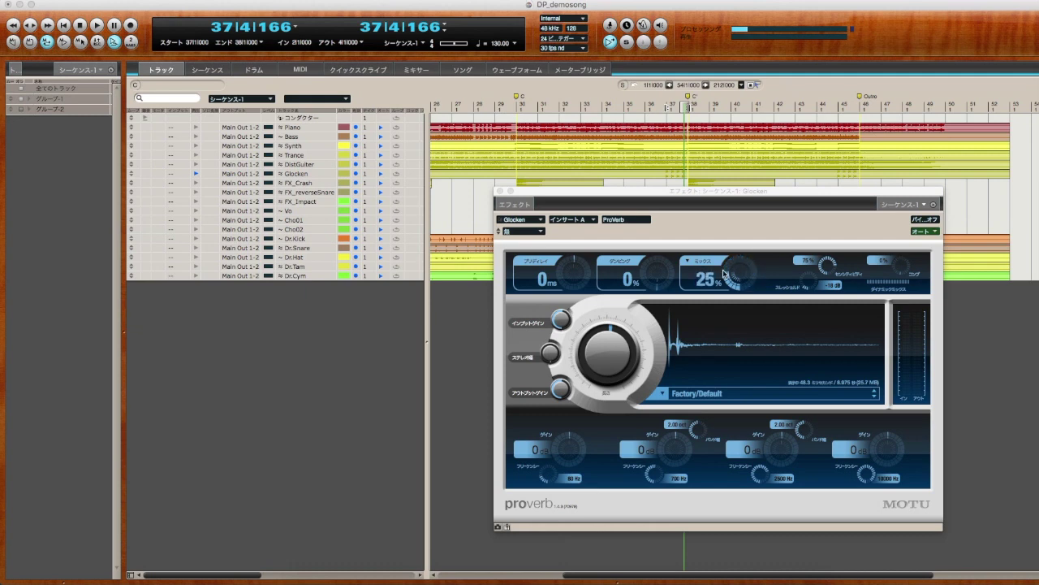
click(663, 108)
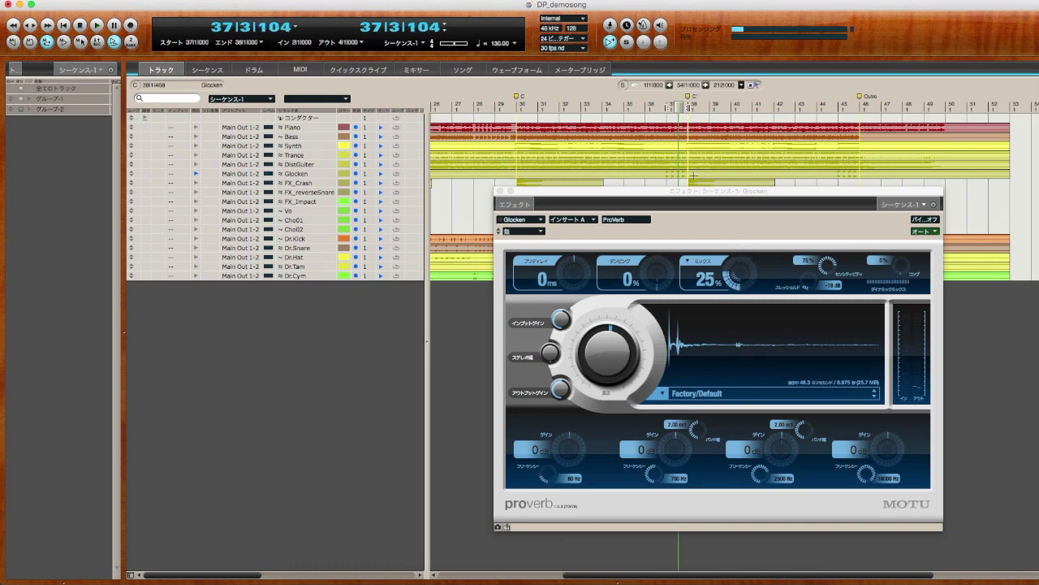
drag(635, 195, 642, 195)
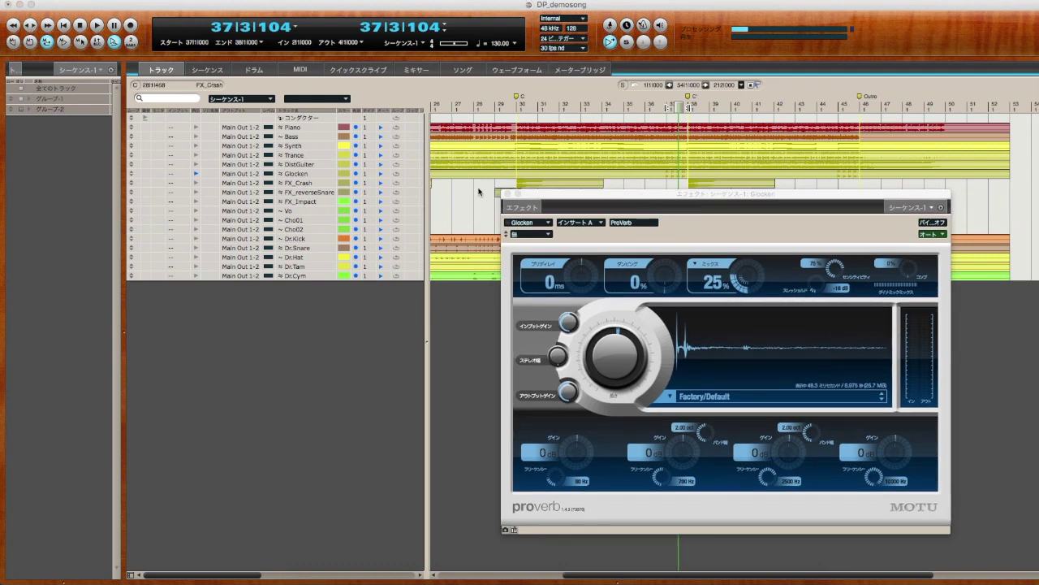
key(super+w)
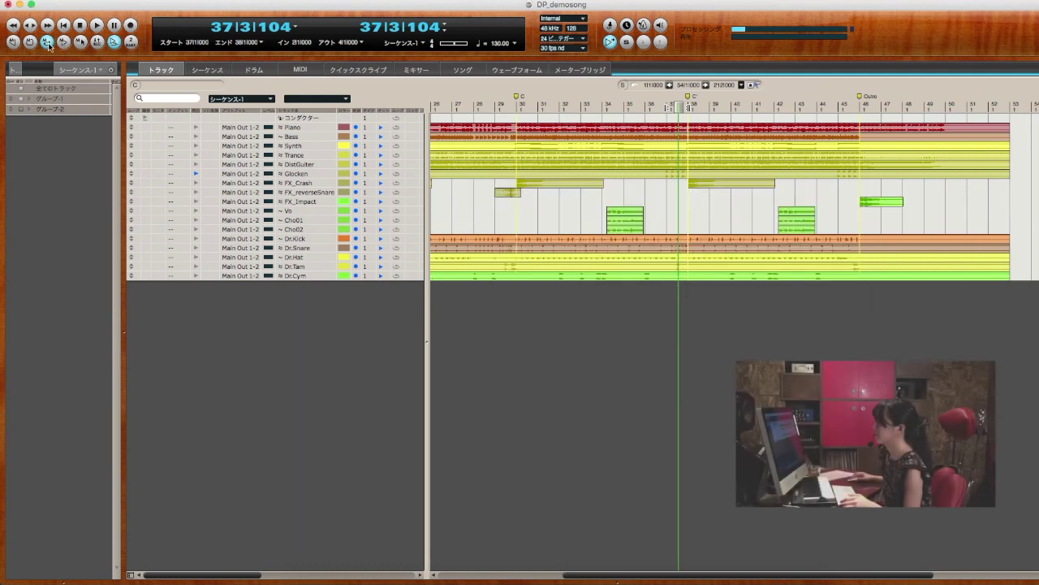
Turn off Memory Cycle, play-enable every track from Piano to Dr.Cym again, and return to the mixer.
drag(195, 130, 199, 317)
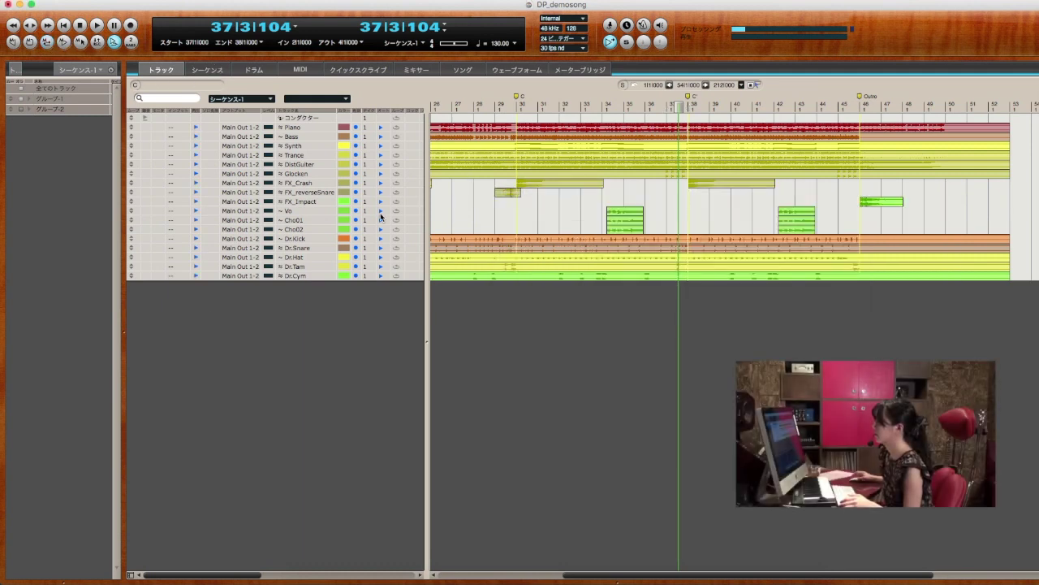
scroll(528, 196, left, 10)
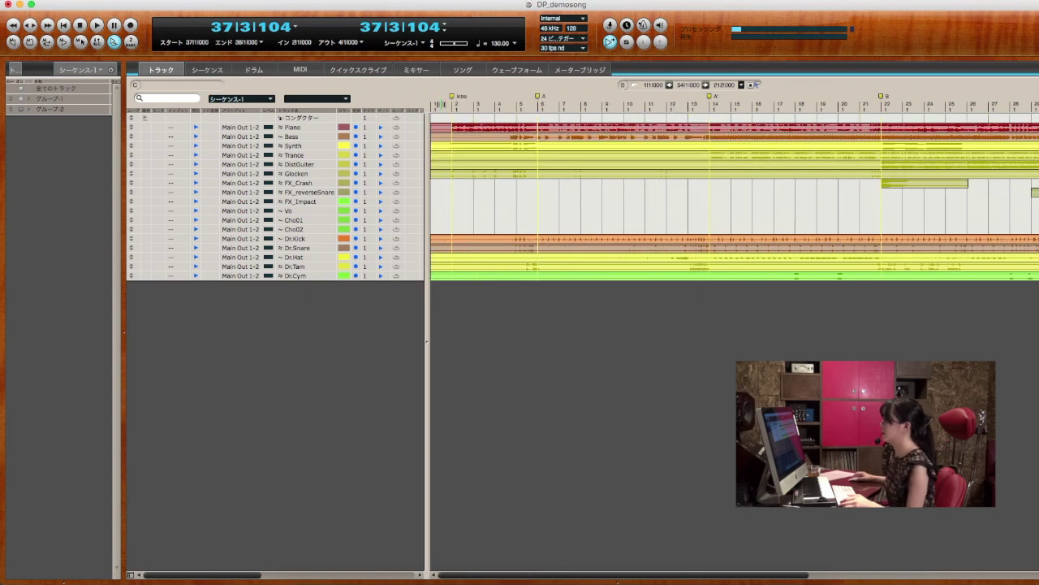
click(419, 70)
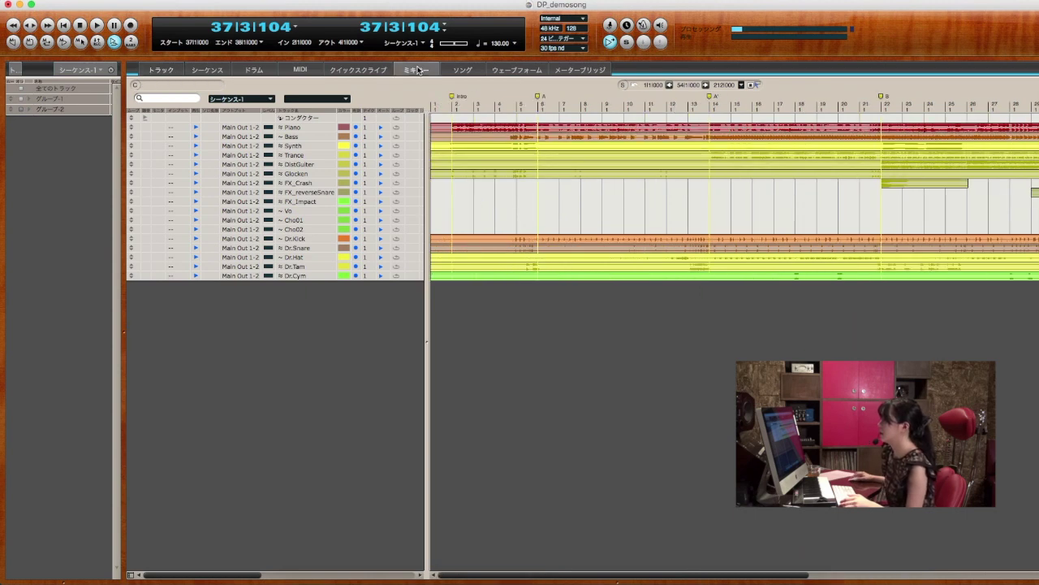